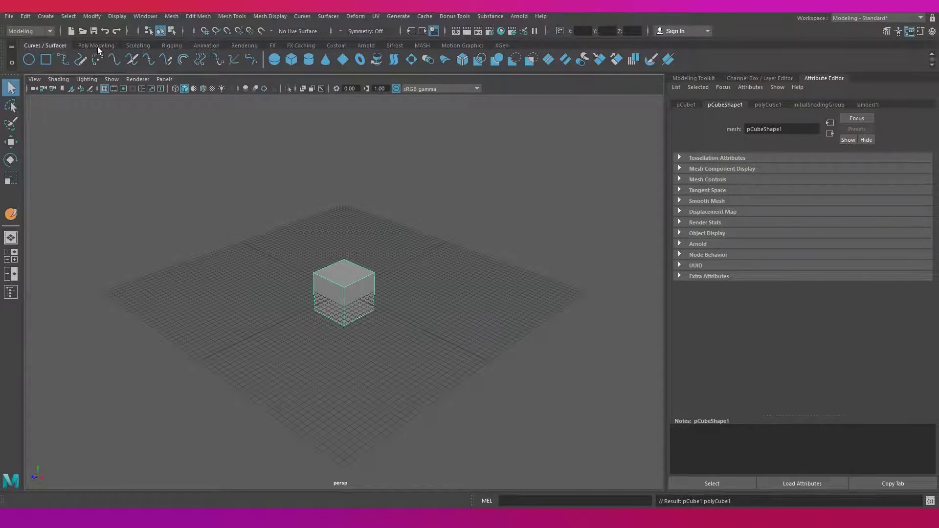
- Smooth the cube into a rounded sphere with 2 divisions
left_click(97, 46)
right_click_drag(432, 166, 570, 287, "shift")
left_click_drag(570, 283, 575, 284)
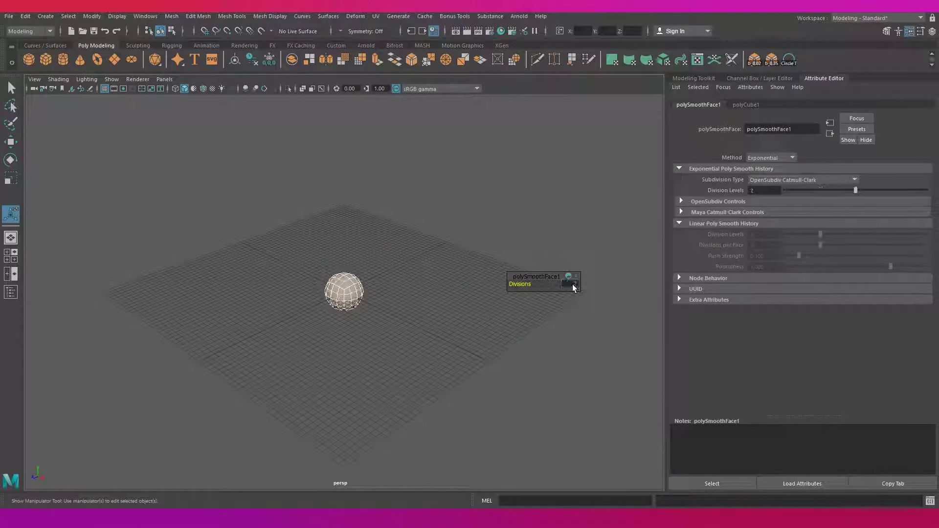
scroll(381, 331, "up", 3)
- Select a patch of faces on the sphere's side and circularize it
key("w")
mouse_move(362, 289)
left_mouse_down("alt")
mouse_move(306, 306)
mouse_move(280, 266)
left_mouse_up("alt")
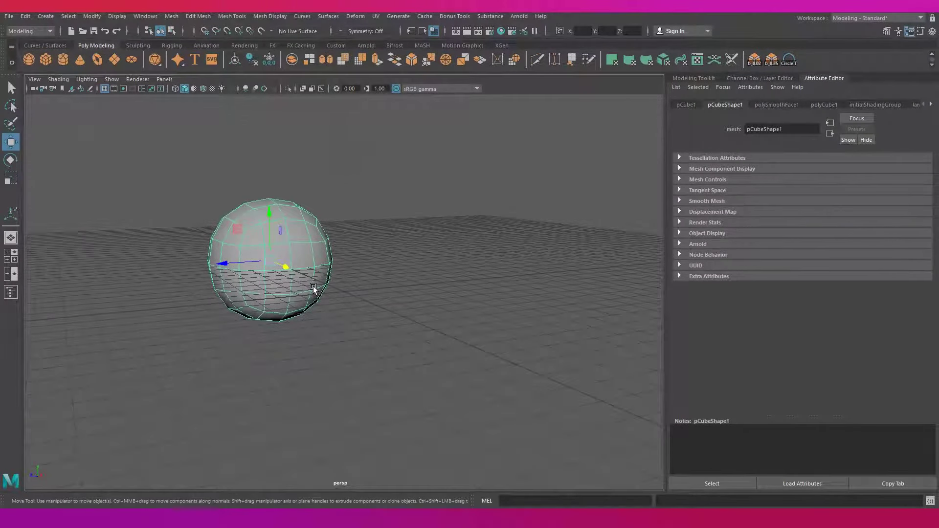
key("F11")
key("q")
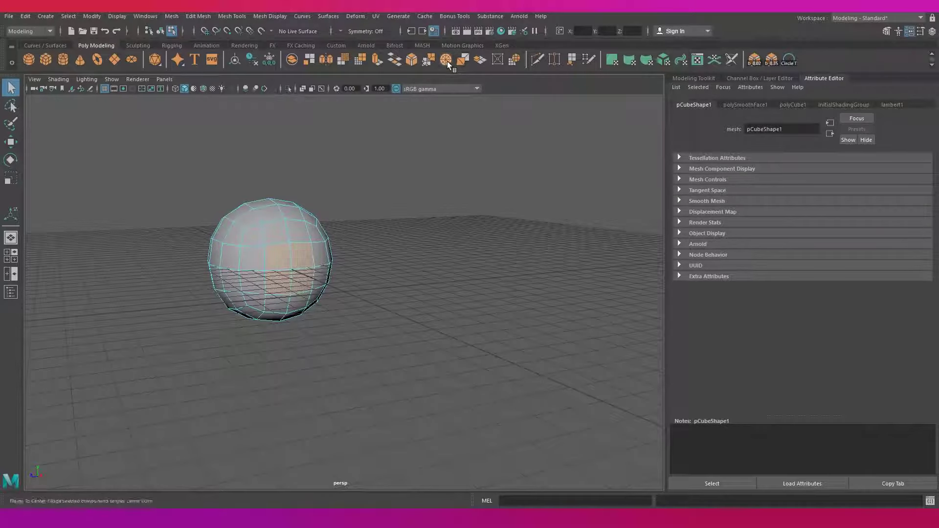
right_click_drag(507, 217, 331, 350, "shift")
mouse_move(331, 350)
left_mouse_down("alt")
mouse_move(283, 268)
mouse_move(381, 300)
left_mouse_up("alt")
- Extrude the circular faces into a long tube and delete its end face
key("w")
left_click(377, 303)
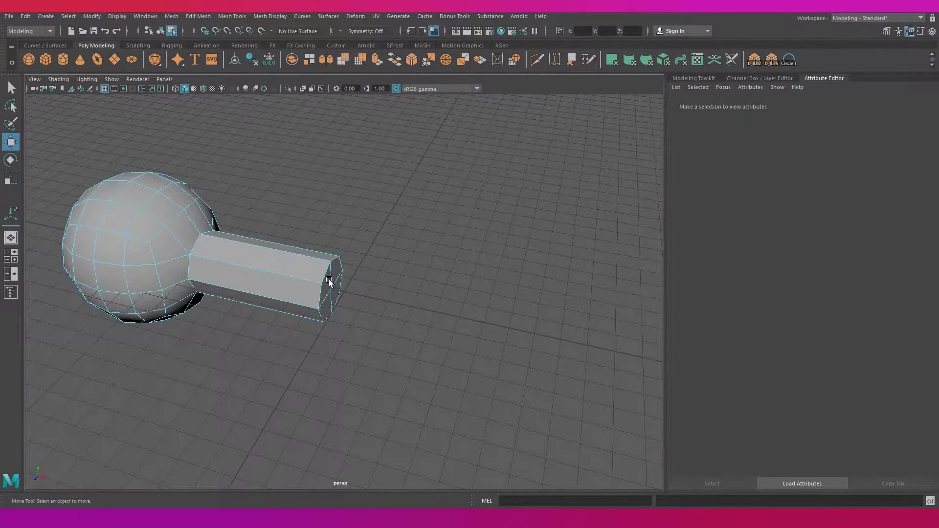
mouse_move(328, 280)
left_mouse_down("alt")
mouse_move(410, 309)
mouse_move(366, 307)
left_mouse_up("alt")
key("F11")
key("q")
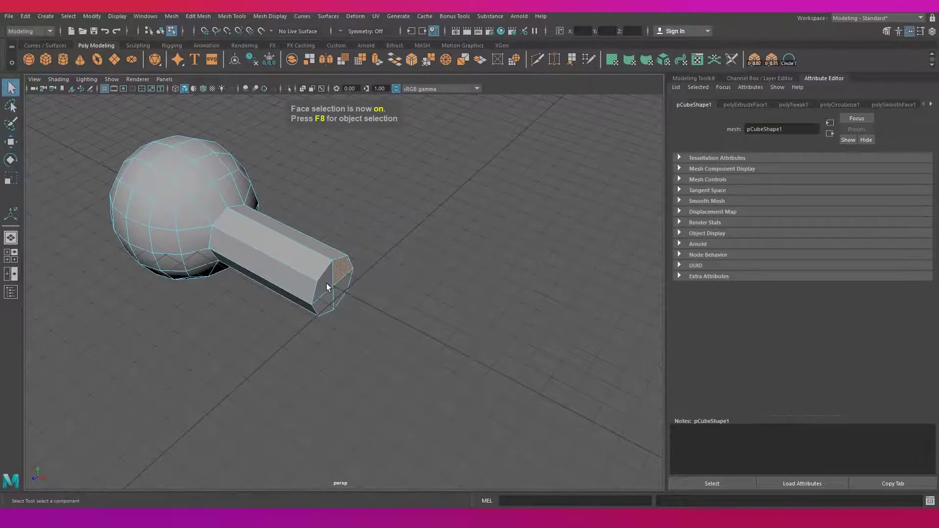
left_click(337, 293)
key("Delete")
- Scale up the faces at the tube's base and bevel the tube-sphere junction
key("F10")
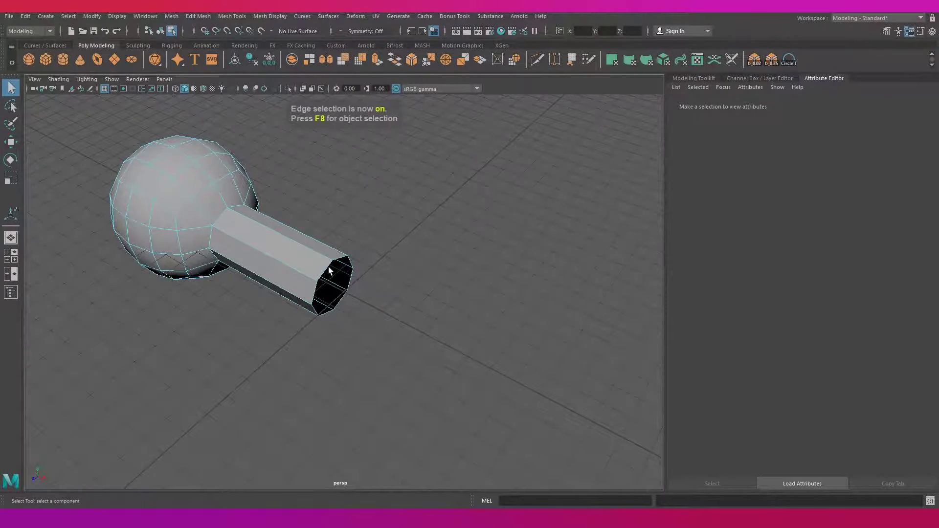
double_click(328, 266)
key("w")
left_click(377, 310)
left_click_drag(392, 319, 422, 313, "alt")
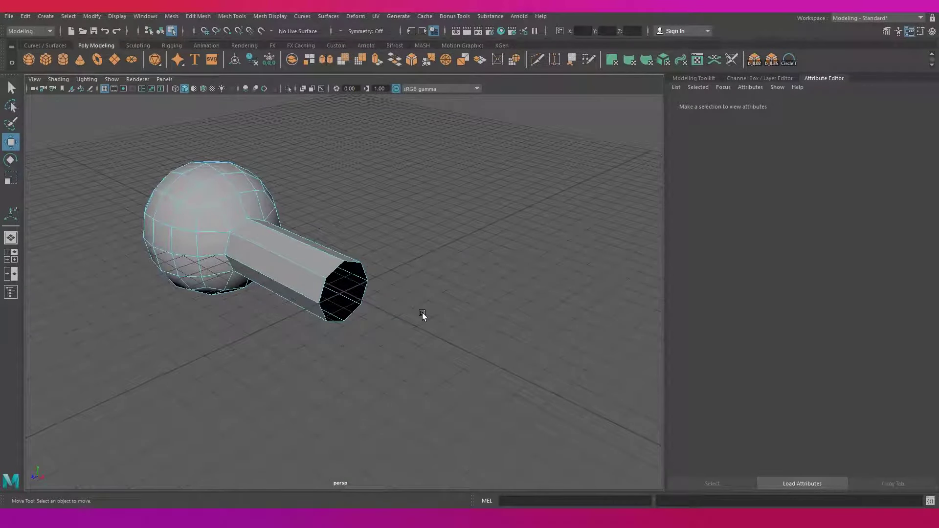
left_click_drag(421, 312, 343, 304, "alt")
left_click(187, 277)
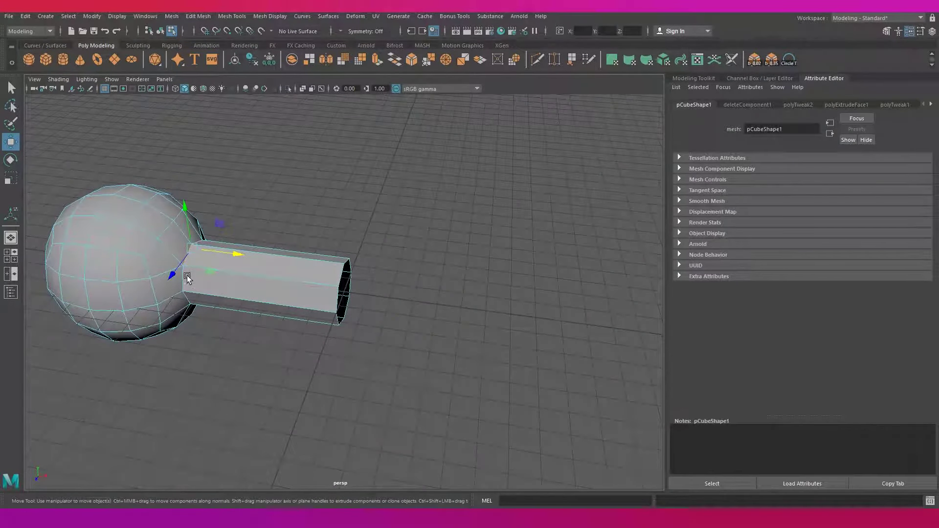
right_click_drag(187, 274, 288, 291, "ctrl")
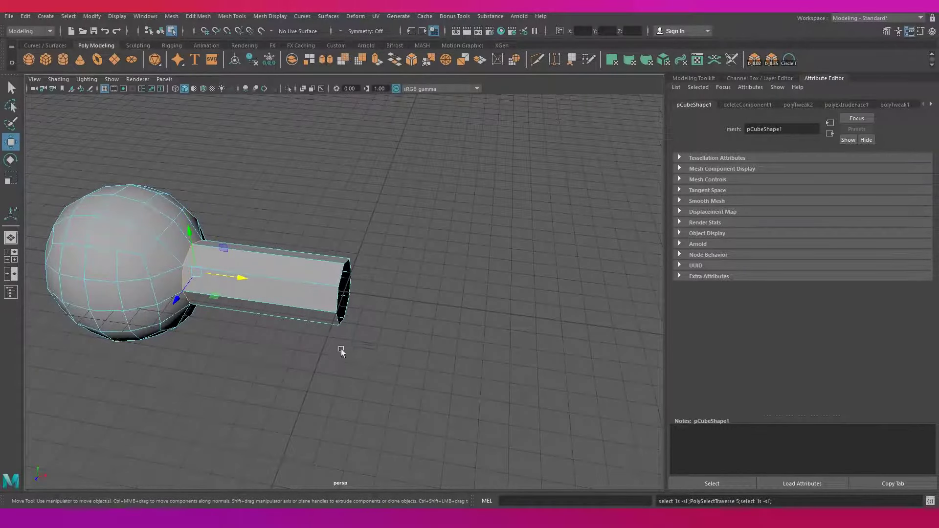
key("r")
mouse_move(194, 274)
left_mouse_down()
mouse_move(220, 266)
mouse_move(205, 277)
left_mouse_up()
key("ctrl+b")
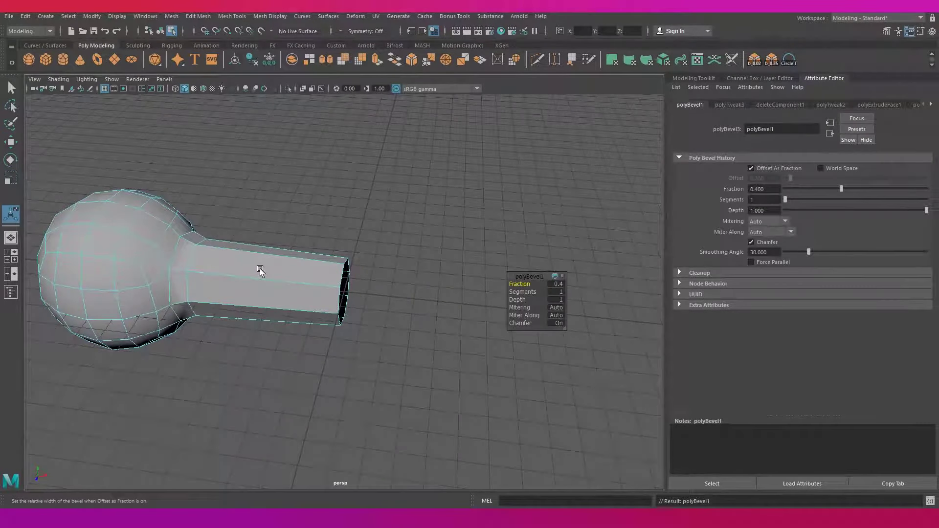
- Bevel the tube's long edges with Fraction 0.2
left_click(188, 248)
mouse_move(304, 324)
right_mouse_down("ctrl")
mouse_move(307, 331)
mouse_move(368, 310)
right_mouse_up("ctrl")
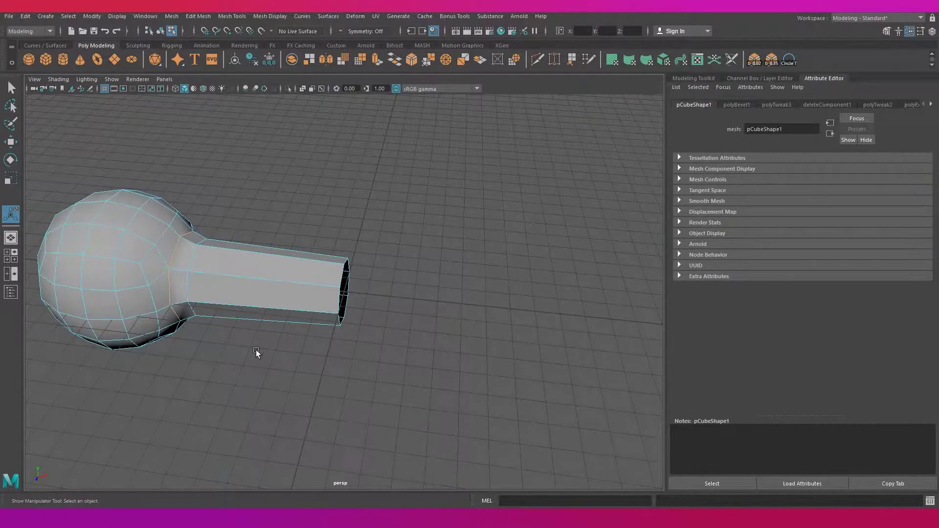
mouse_move(256, 350)
left_mouse_down("alt")
mouse_move(310, 373)
mouse_move(462, 333)
left_mouse_up("alt")
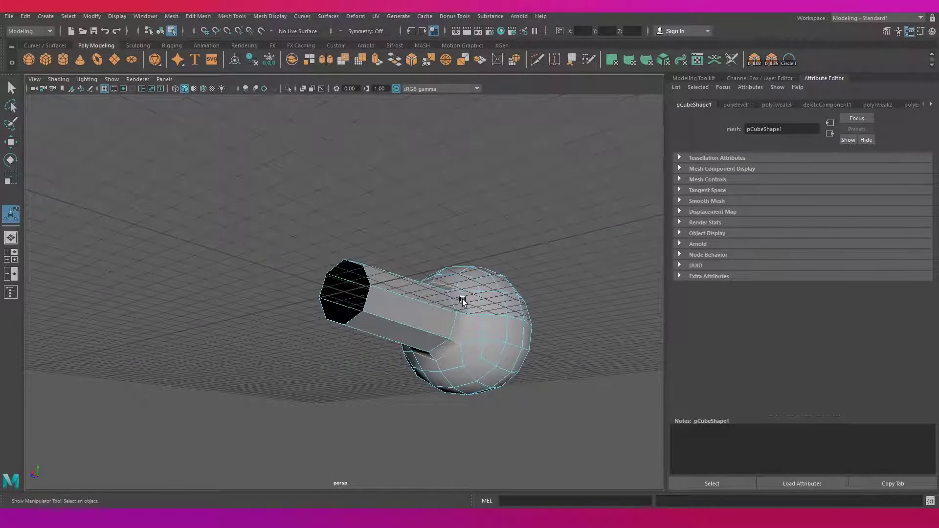
left_click_drag(298, 197, 423, 187, "alt")
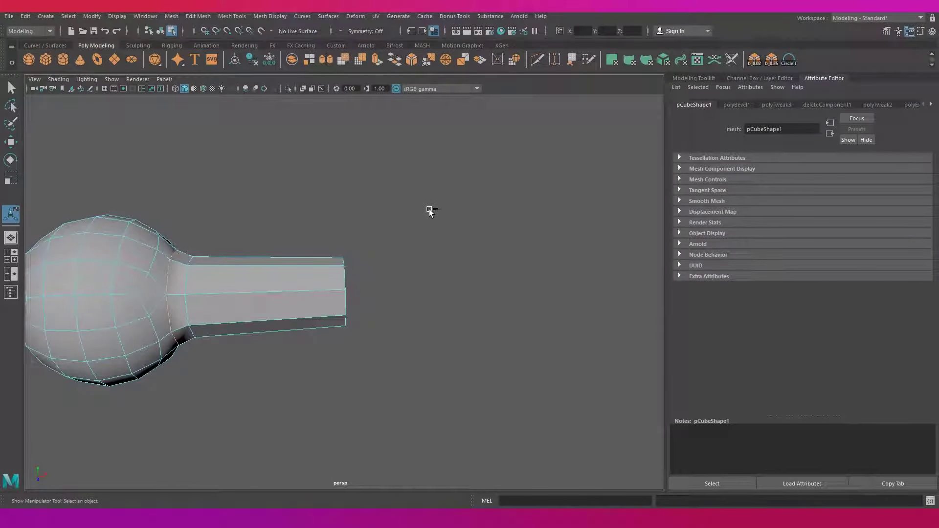
right_click_drag(430, 210, 507, 259, "shift")
left_click_drag(519, 283, 491, 290)
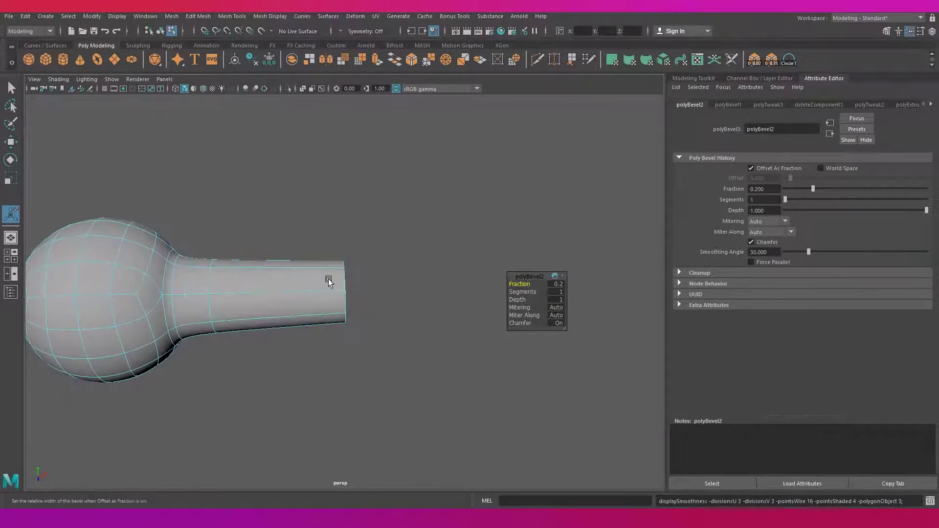
- Bevel a second set of tube edges, also at Fraction 0.2
left_click(187, 272)
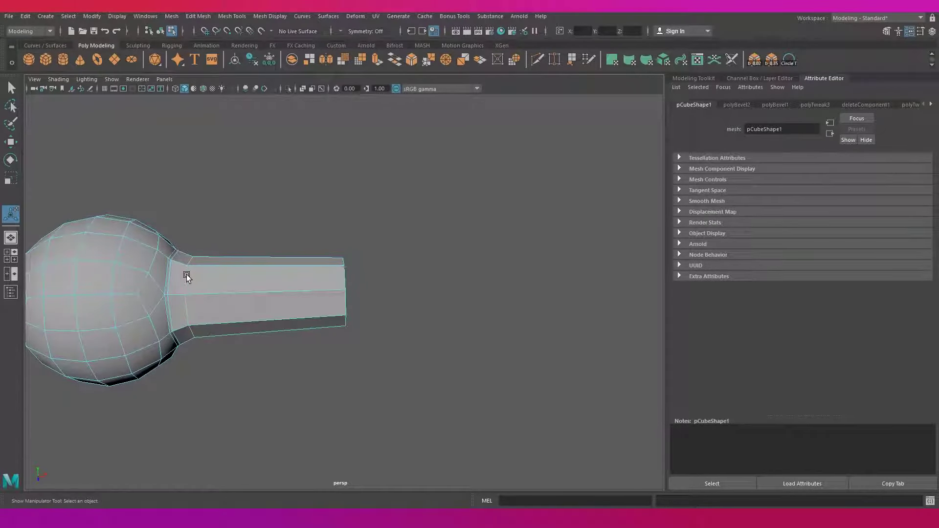
left_click_drag(186, 272, 369, 323, "alt")
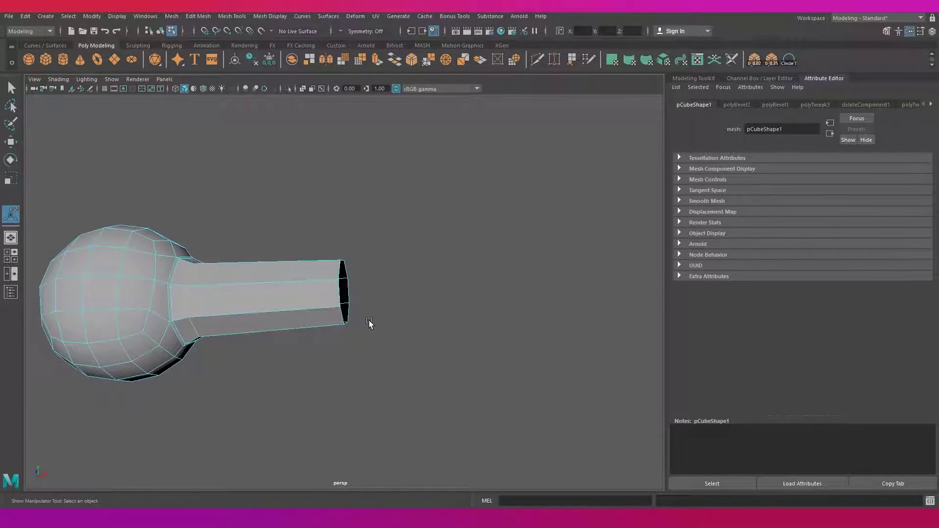
key("ctrl+b")
left_click_drag(519, 284, 523, 284)
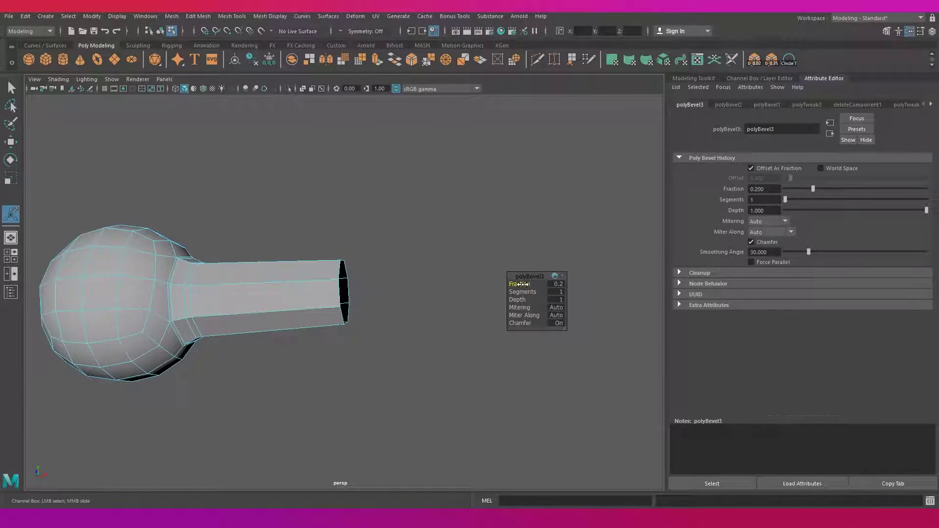
left_click(186, 302)
scroll(184, 301, "up", 3)
- Extrude the ring of faces at the neck and shrink it slightly
scroll(234, 320, "down", 1)
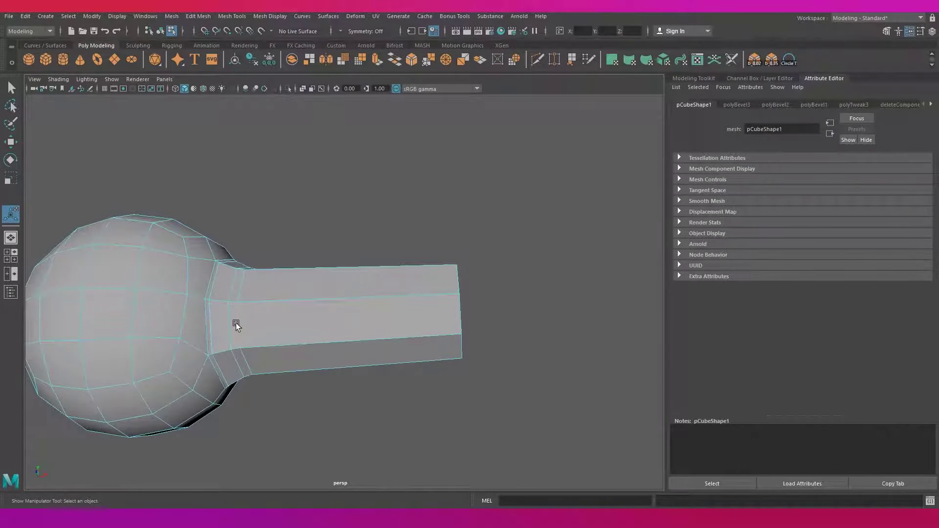
key("F11")
double_click(237, 308)
key("r")
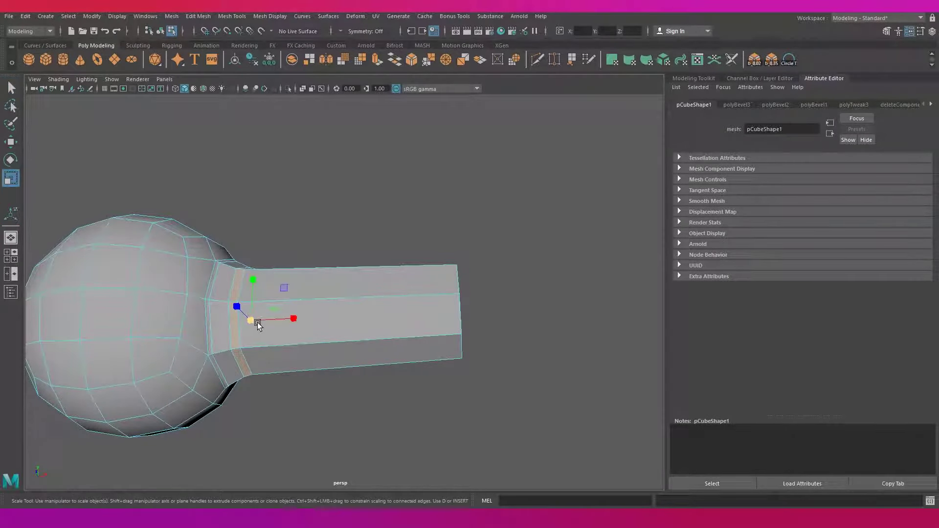
left_click_drag(256, 320, 252, 325)
right_click_drag(252, 321, 243, 345, "shift")
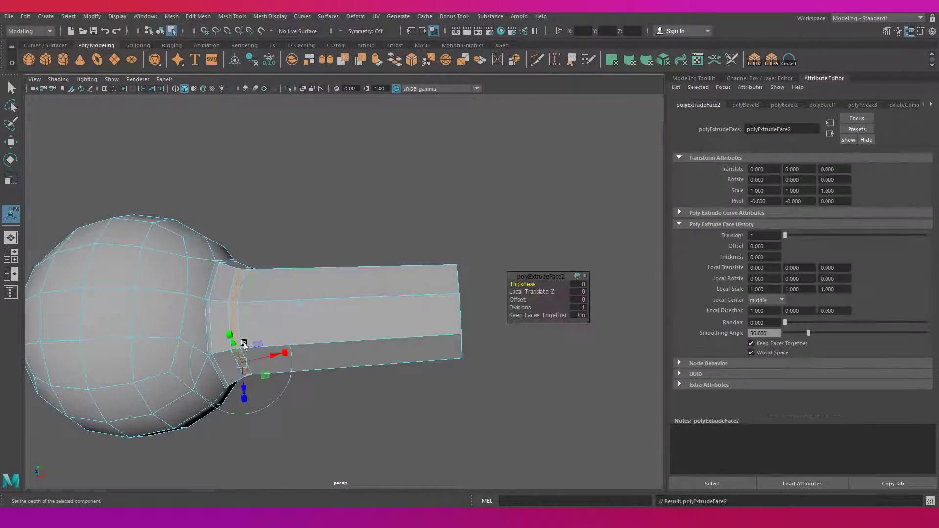
key("r")
mouse_move(247, 326)
left_mouse_down()
mouse_move(316, 265)
mouse_move(289, 308)
left_mouse_up()
- Preview the mesh smoothed, then return to the unsmoothed cage view
key("F10")
key("w")
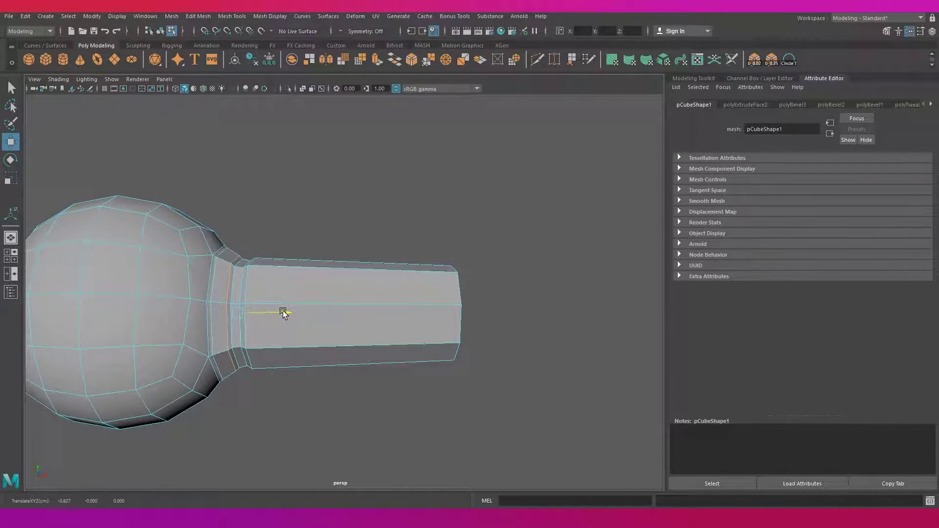
left_click(283, 313)
key("3")
mouse_move(356, 279)
left_mouse_down("alt")
mouse_move(369, 291)
mouse_move(361, 359)
mouse_move(425, 409)
mouse_move(421, 395)
left_mouse_up("alt")
left_click(283, 307)
key("1")
left_click_drag(282, 306, 248, 285, "alt")
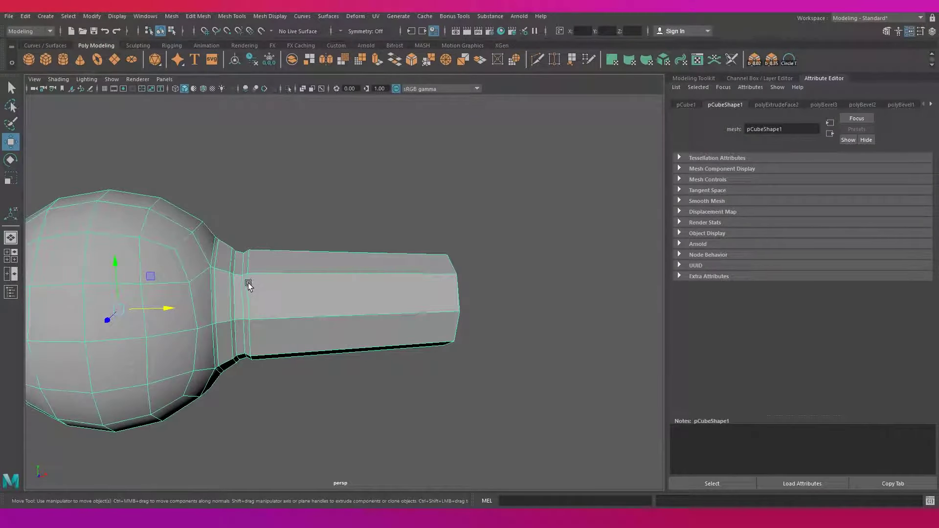
- Slide an edge loop along the tube to refine the handle's shape
key("F10")
double_click(247, 285)
left_click_drag(308, 304, 328, 307)
key("r")
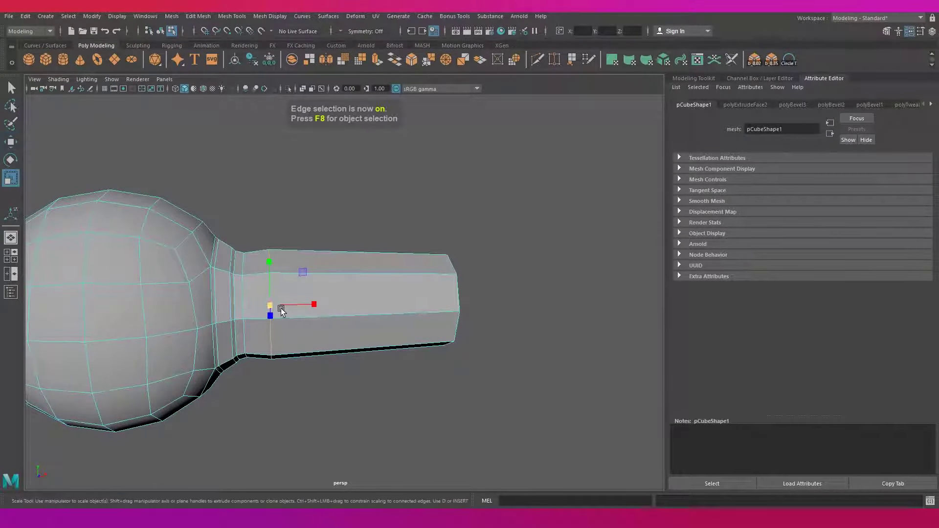
left_click(343, 365)
mouse_move(338, 368)
left_mouse_down("alt")
mouse_move(372, 373)
mouse_move(299, 324)
mouse_move(280, 334)
mouse_move(381, 175)
left_mouse_up("alt")
- Select the whole mesh and try the Mirror operation from the mesh operations list
left_click(300, 324)
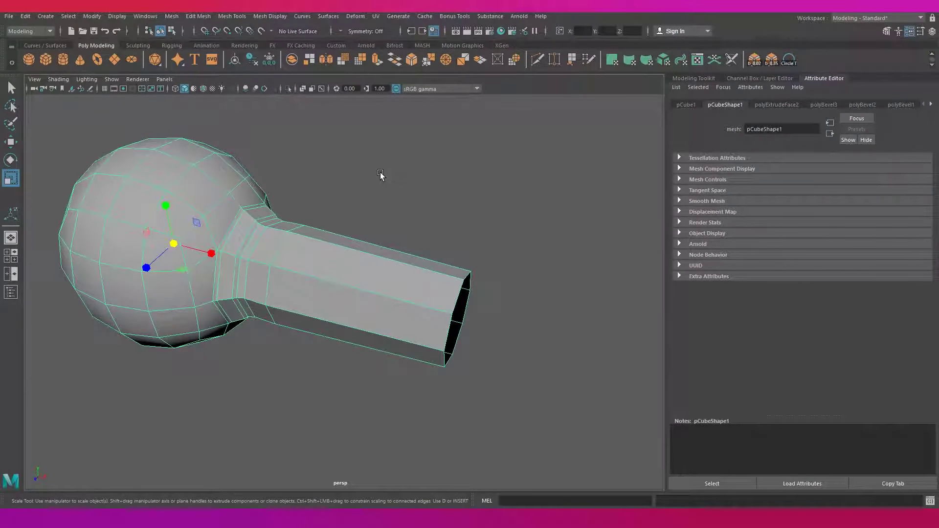
left_click_drag(389, 250, 417, 245, "alt")
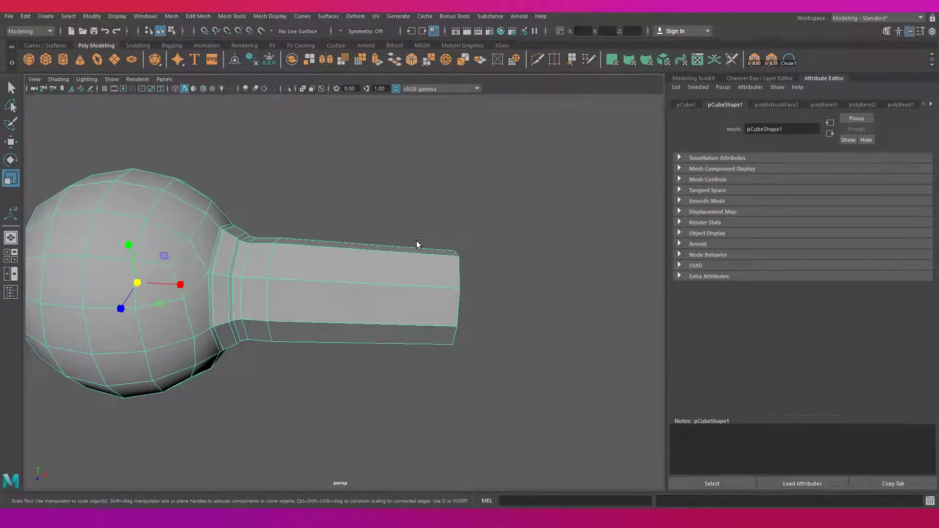
key("F8")
left_click(171, 16)
left_click(196, 126)
- Mirror the half dumbbell across X into a full symmetrical dumbbell
key("F8")
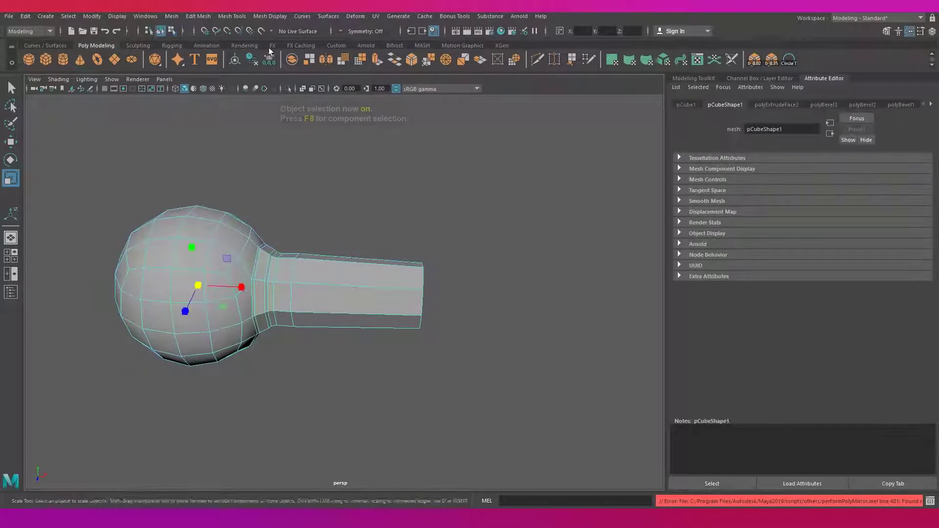
left_click(171, 16)
left_click(228, 145)
mouse_move(291, 168)
left_mouse_down("alt")
mouse_move(464, 390)
mouse_move(414, 304)
left_mouse_up("alt")
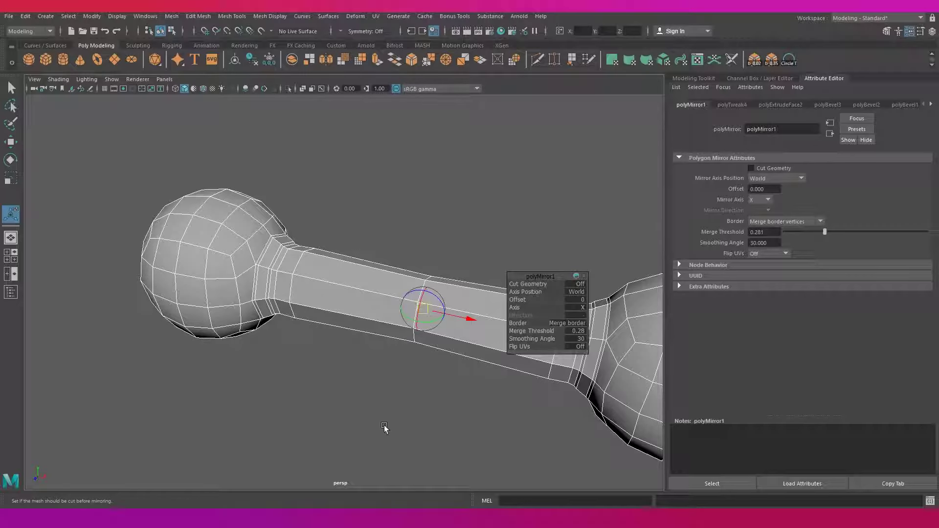
- Slightly enlarge the edge loop at the handle's middle and preview the smoothed dumbbell
left_click(384, 428)
key("F10")
double_click(416, 307)
key("r")
left_click_drag(424, 309, 427, 311)
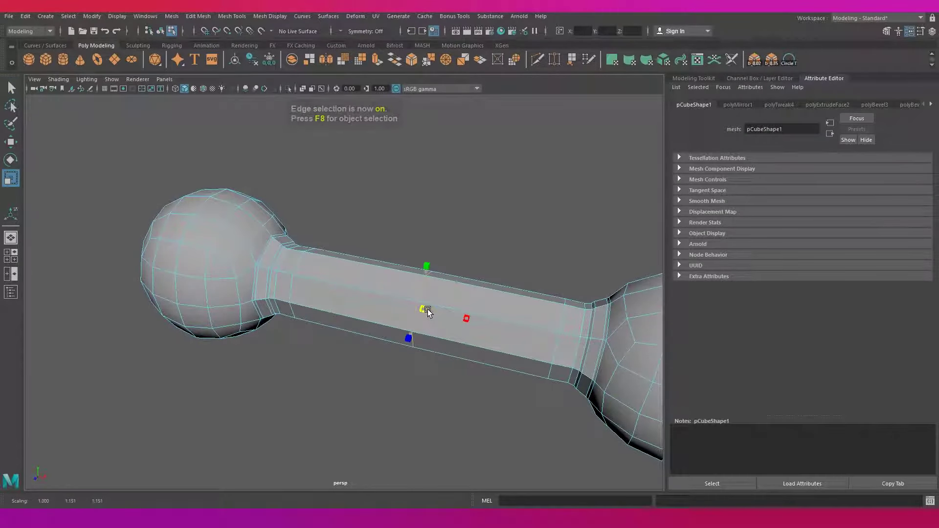
scroll(427, 312, "down", 3)
left_click(440, 370)
key("3")
mouse_move(440, 369)
left_mouse_down("alt")
mouse_move(453, 377)
mouse_move(396, 400)
left_mouse_up("alt")
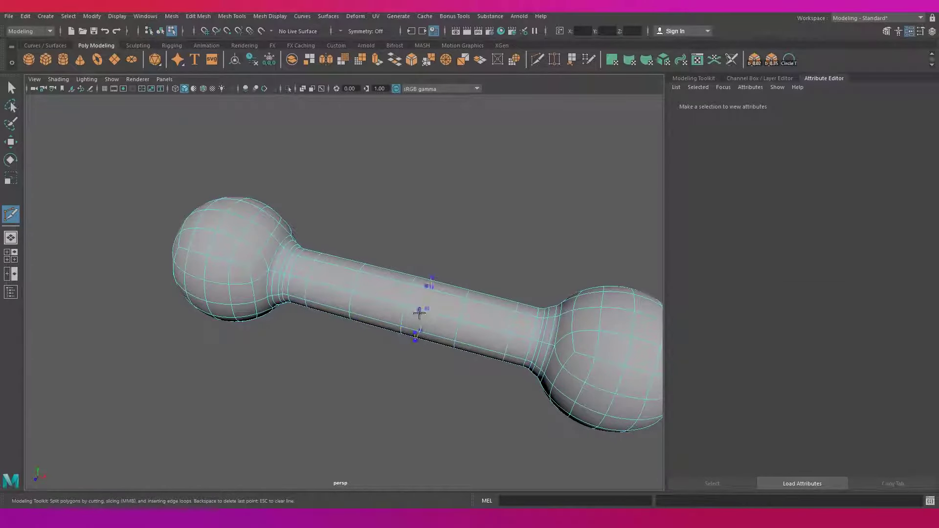
- Select the handle's middle edge loop for scaling, then return to object mode with smooth preview
key("1")
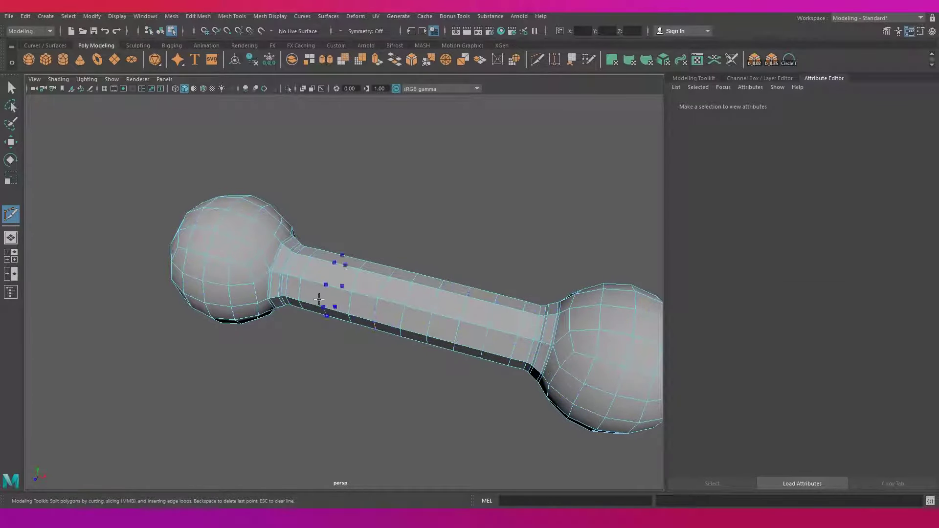
key("3")
mouse_move(318, 299)
left_mouse_down("alt")
mouse_move(404, 390)
mouse_move(436, 368)
left_mouse_up("alt")
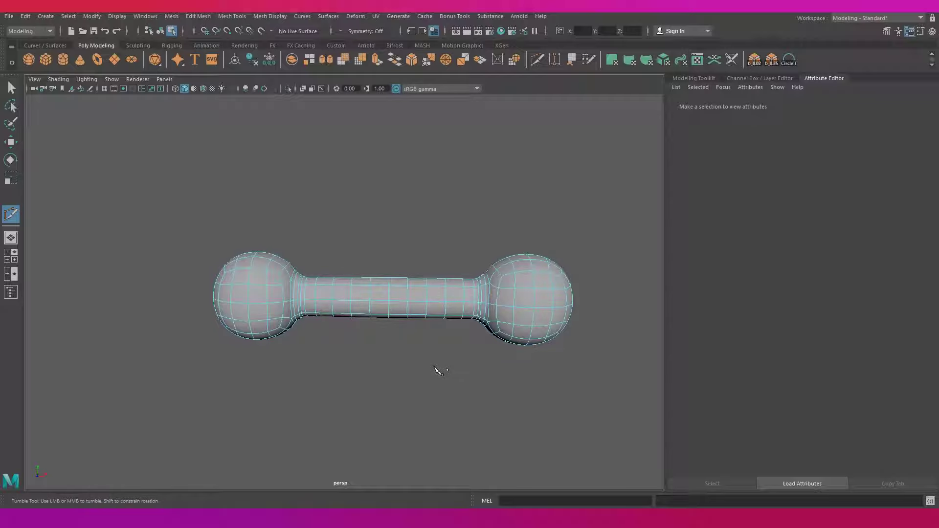
key("q")
double_click(389, 293)
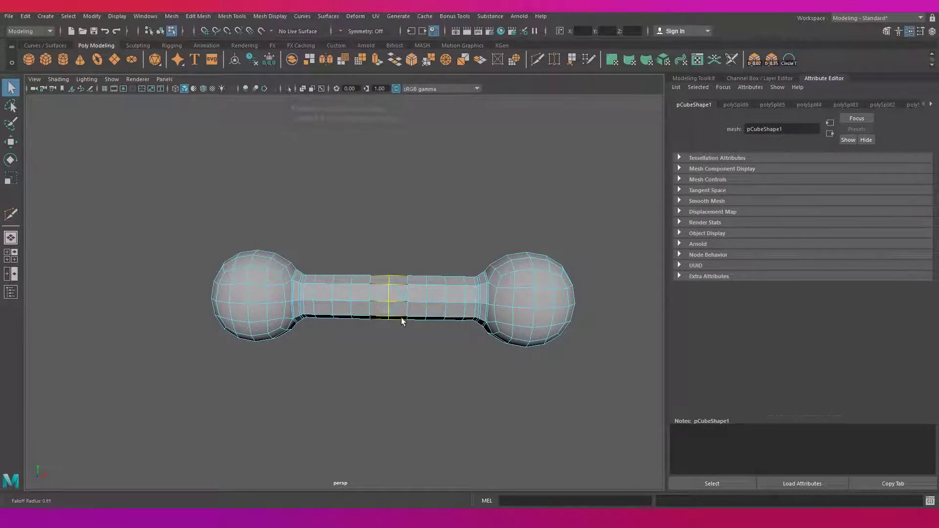
key("r")
left_click(423, 360)
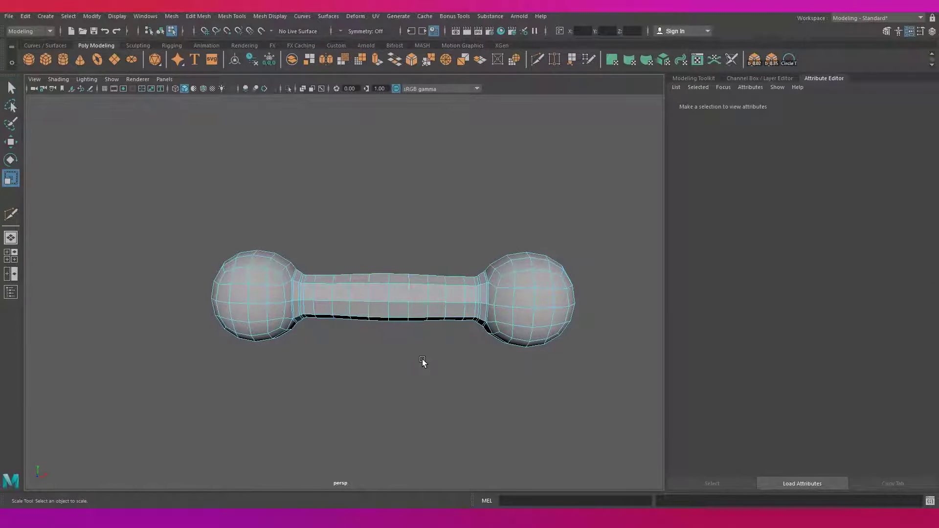
key("F8")
mouse_move(430, 303)
left_mouse_down("alt")
mouse_move(423, 405)
mouse_move(448, 403)
left_mouse_up("alt")
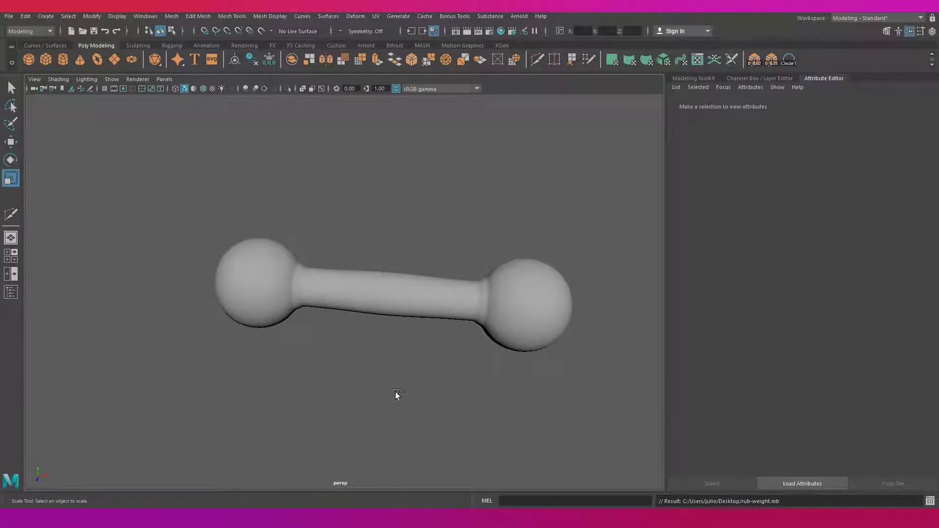
- Zoom in on the left ball and switch to edge selection with soft selection off
left_click(314, 298)
scroll(333, 245, "up", 5)
scroll(315, 277, "up", 1)
left_click_drag(314, 277, 260, 235, "alt")
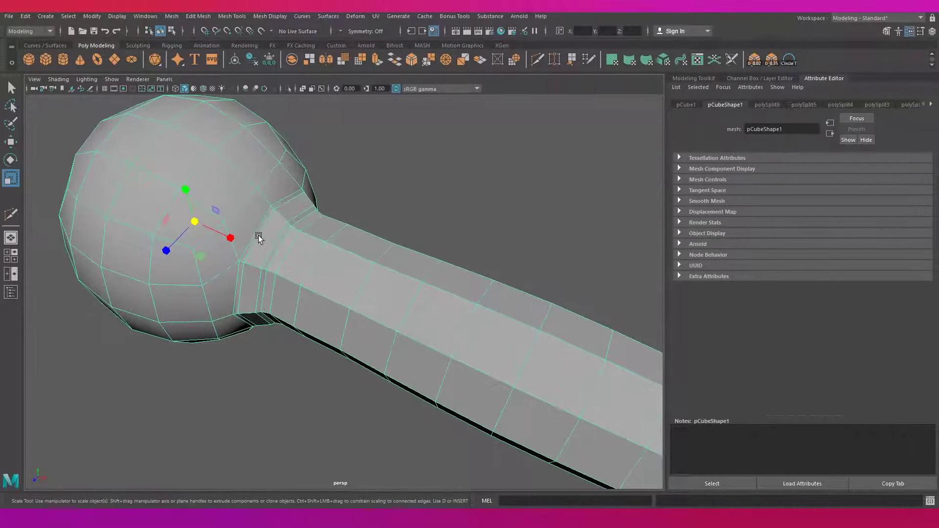
key("F10")
key("q")
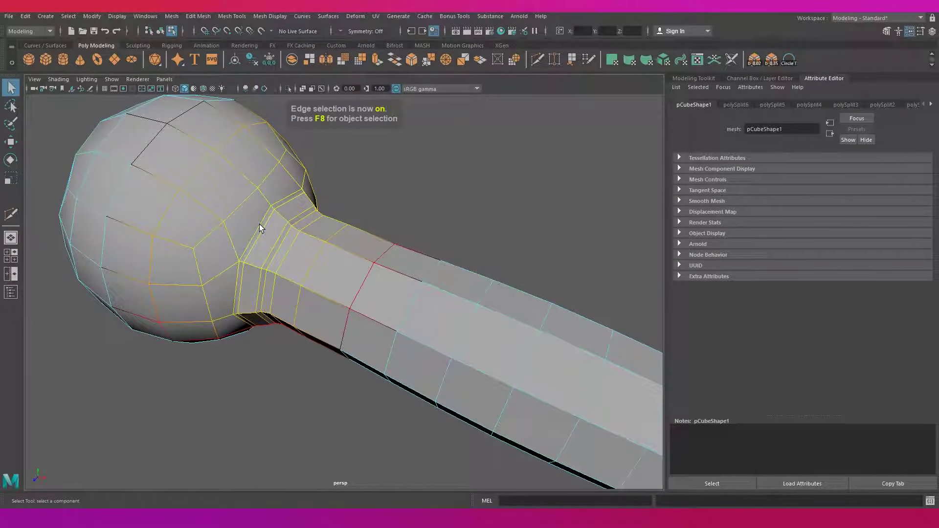
key("F8")
mouse_move(233, 284)
left_mouse_down("alt")
mouse_move(290, 339)
mouse_move(277, 386)
mouse_move(242, 400)
mouse_move(310, 248)
mouse_move(480, 275)
mouse_move(480, 350)
left_mouse_up("alt")
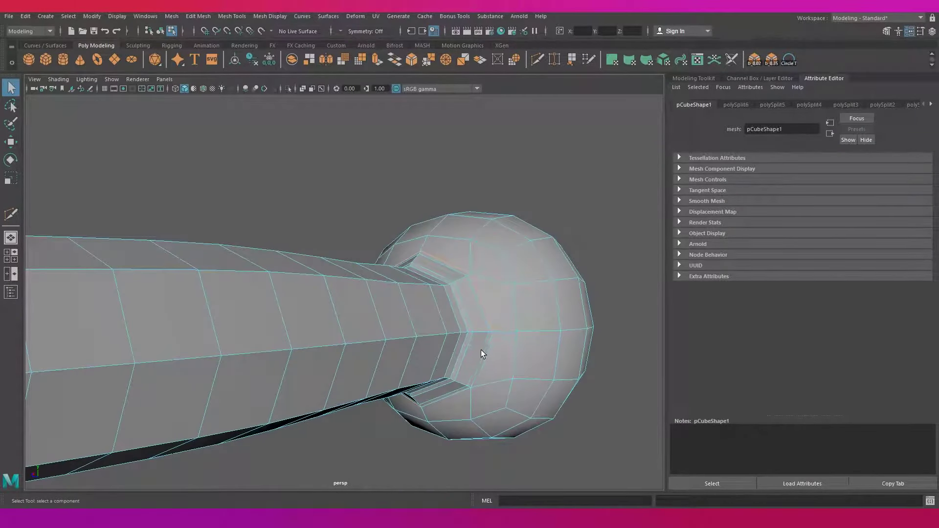
mouse_move(450, 400)
left_mouse_down("alt")
mouse_move(469, 386)
mouse_move(420, 327)
left_mouse_up("alt")
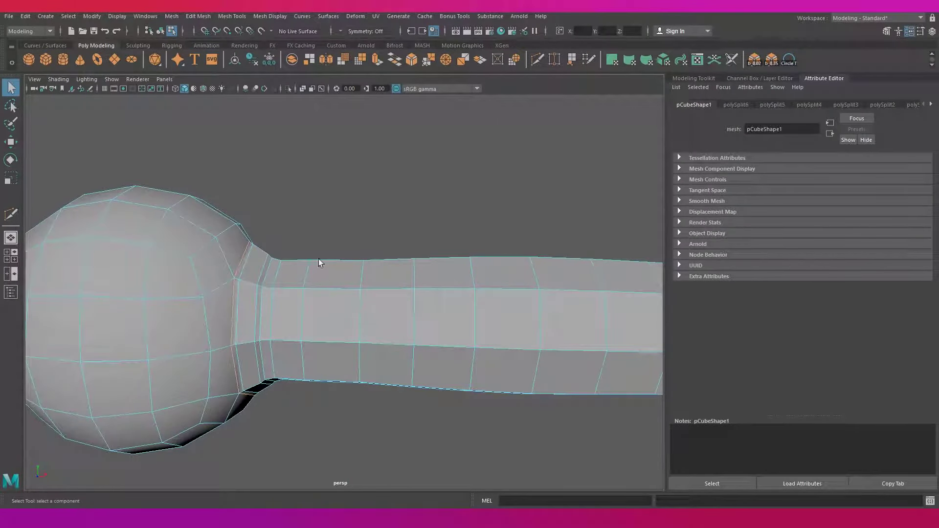
- Slide the selected edge loop toward the ball and preview the smoothed result
key("w")
mouse_move(239, 315)
middle_mouse_down("shift")
mouse_move(248, 319)
mouse_move(239, 318)
middle_mouse_up("shift")
left_click(313, 421)
key("3")
scroll(377, 394, "down", 3)
mouse_move(377, 394)
left_mouse_down("alt")
mouse_move(374, 410)
mouse_move(406, 381)
left_mouse_up("alt")
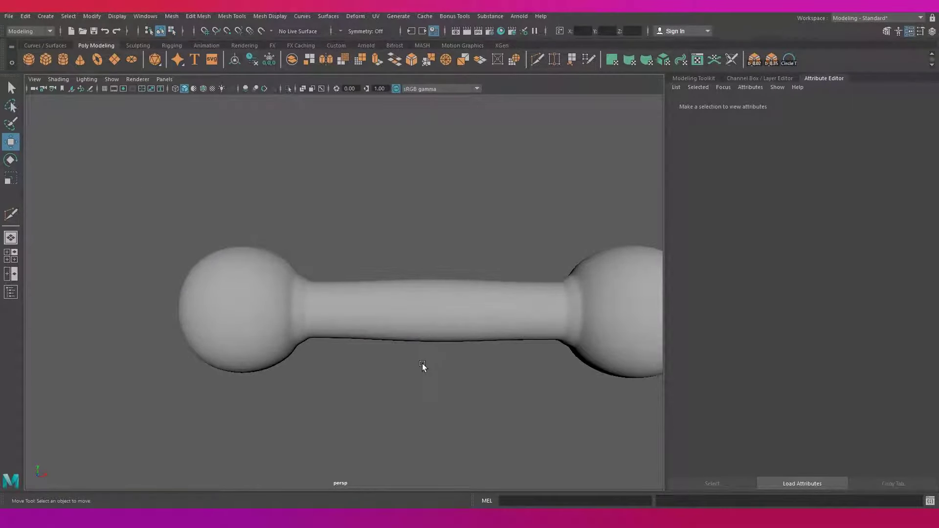
- Slide the edge loop where the handle meets the left ball closer to it, then preview again
left_click(325, 314)
scroll(325, 315, "up", 3)
key("1")
key("F10")
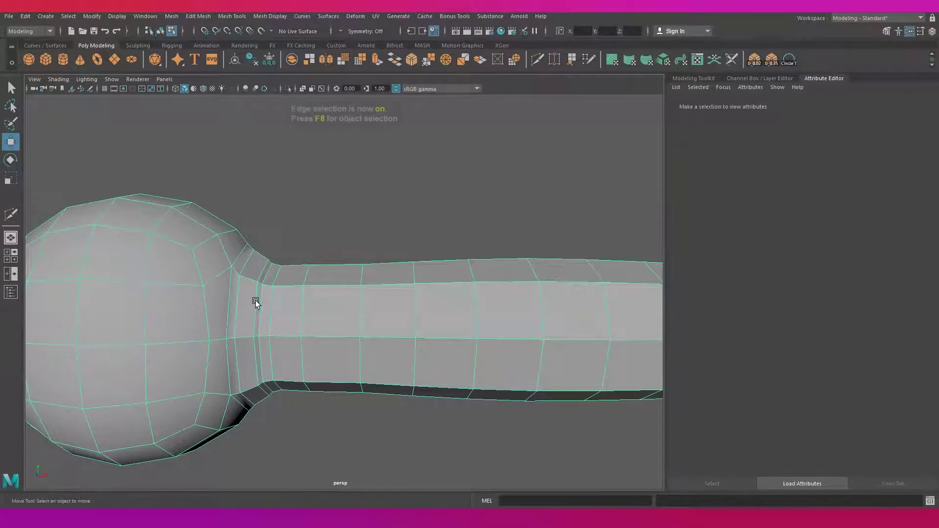
double_click(256, 303)
middle_click_drag(268, 331, 263, 333, "shift")
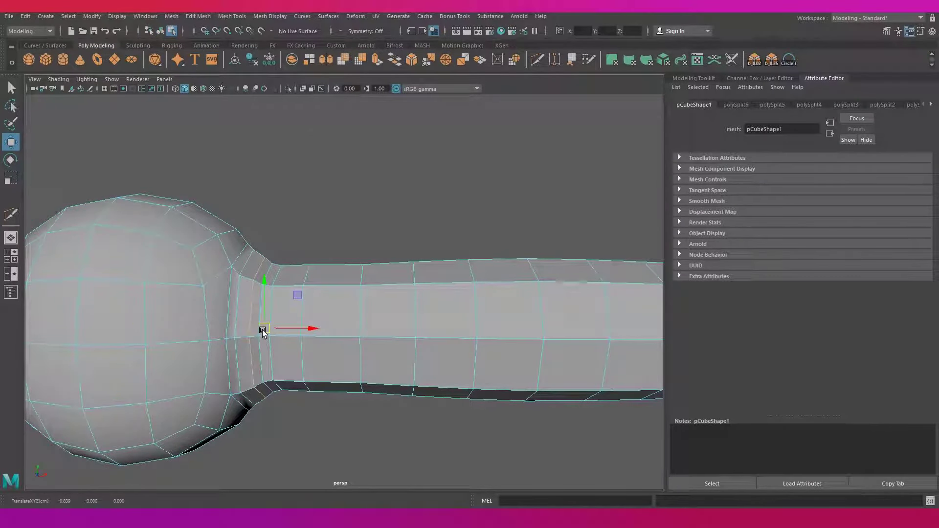
key("r")
key("3")
scroll(306, 332, "down", 5)
mouse_move(359, 309)
left_mouse_down("alt")
mouse_move(375, 388)
mouse_move(421, 388)
mouse_move(403, 343)
left_mouse_up("alt")
left_click(404, 342)
- Box-select all faces of the dumbbell's right half and delete them
key("F11")
scroll(471, 277, "down", 3)
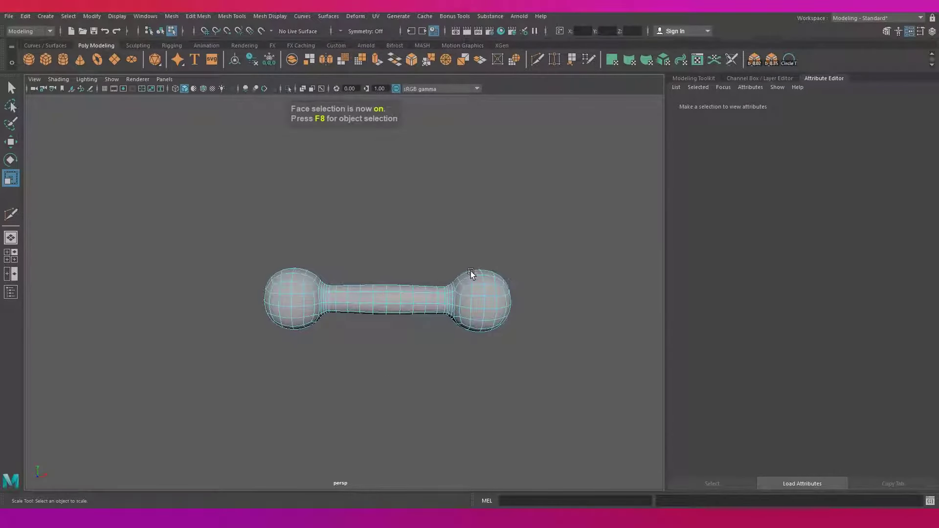
left_click_drag(356, 191, 432, 218, "alt")
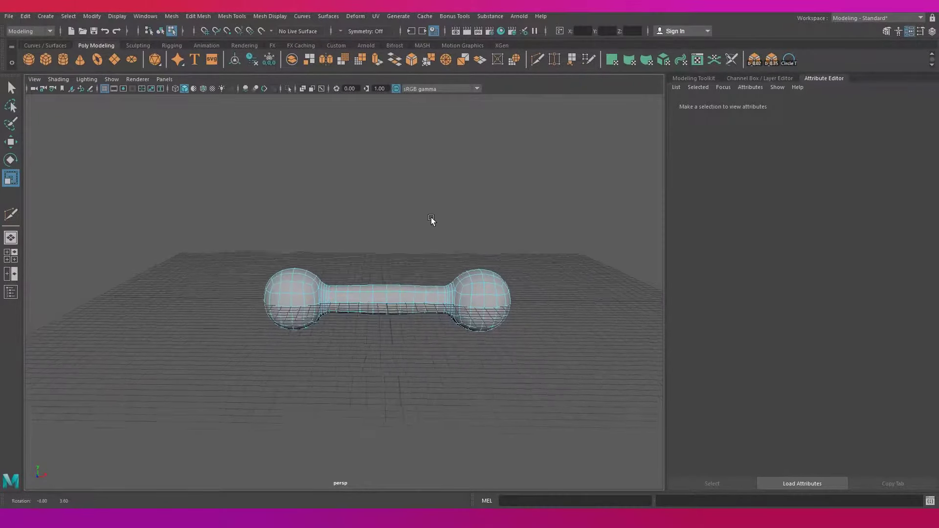
left_click_drag(388, 256, 582, 351)
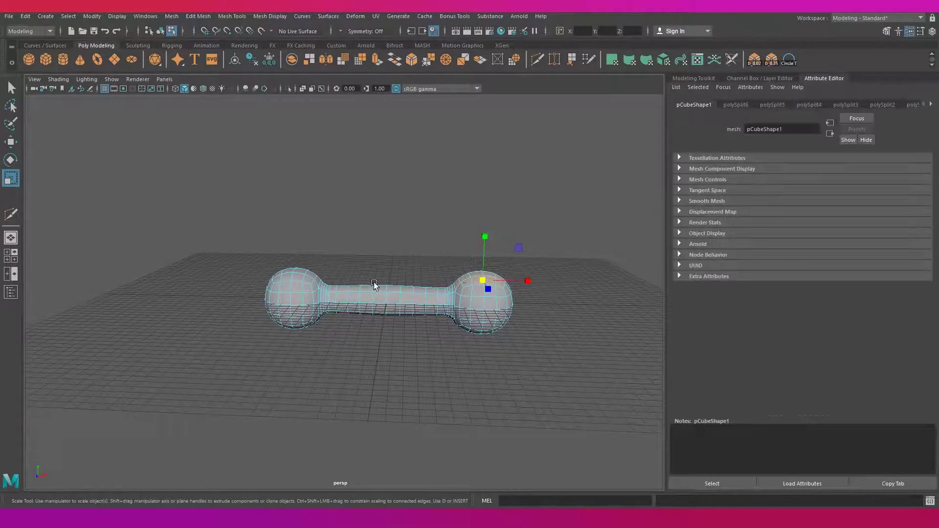
key("Delete")
left_click_drag(448, 257, 352, 268, "alt")
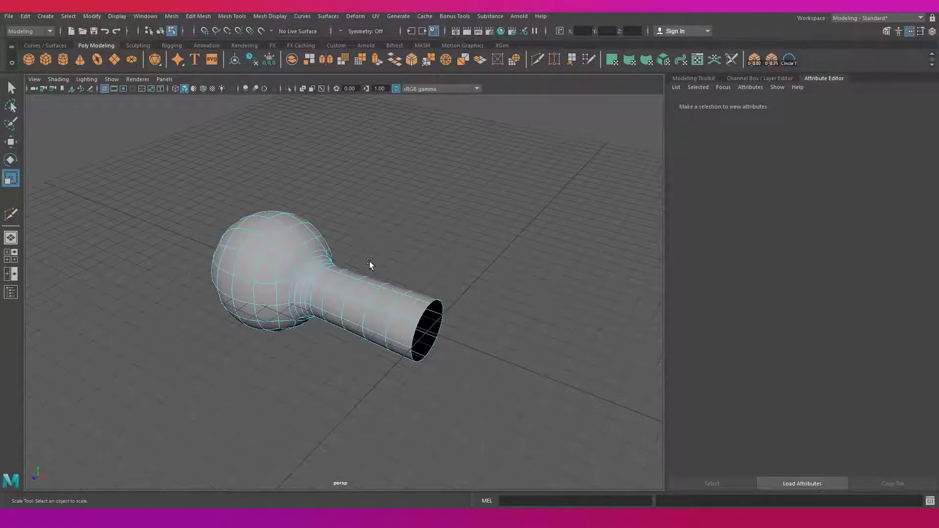
mouse_move(409, 229)
left_mouse_down("alt")
mouse_move(330, 238)
mouse_move(472, 204)
mouse_move(227, 268)
mouse_move(275, 222)
mouse_move(336, 211)
left_mouse_up("alt")
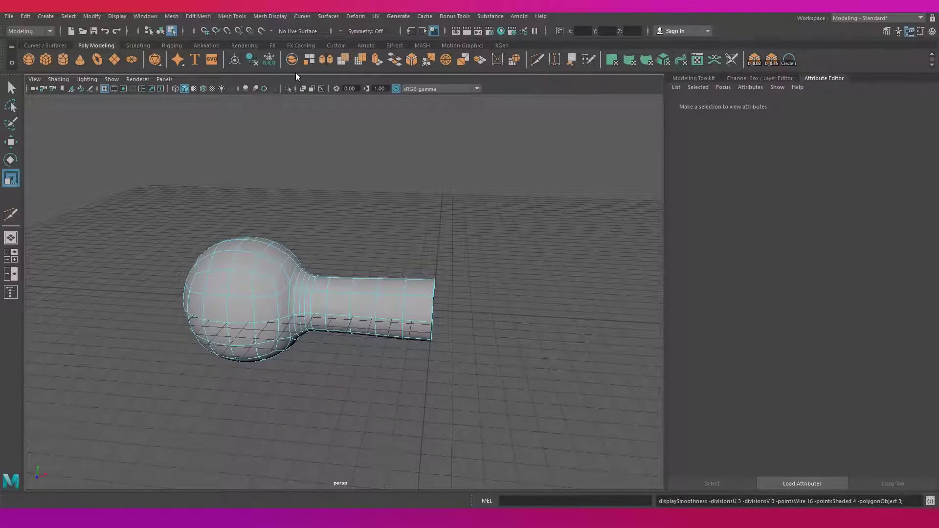
- Apply Smooth to the half-dumbbell mesh
key("1")
left_click(356, 307)
key("F8")
key("t")
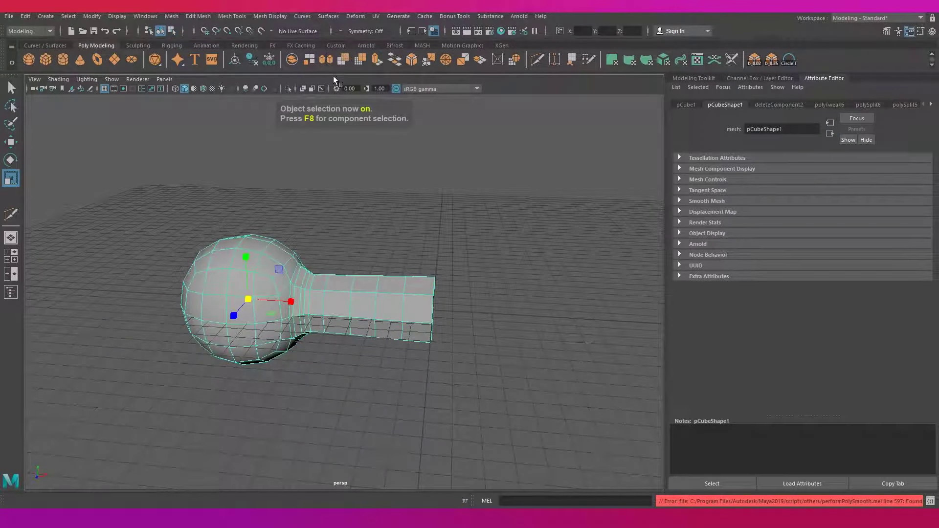
key("3")
left_click(350, 208)
mouse_move(350, 208)
left_mouse_down("alt")
mouse_move(227, 303)
mouse_move(272, 199)
mouse_move(224, 318)
left_mouse_up("alt")
left_click(227, 303)
- Select a small patch of faces on the ball's front and circularize them
key("q")
key("F11")
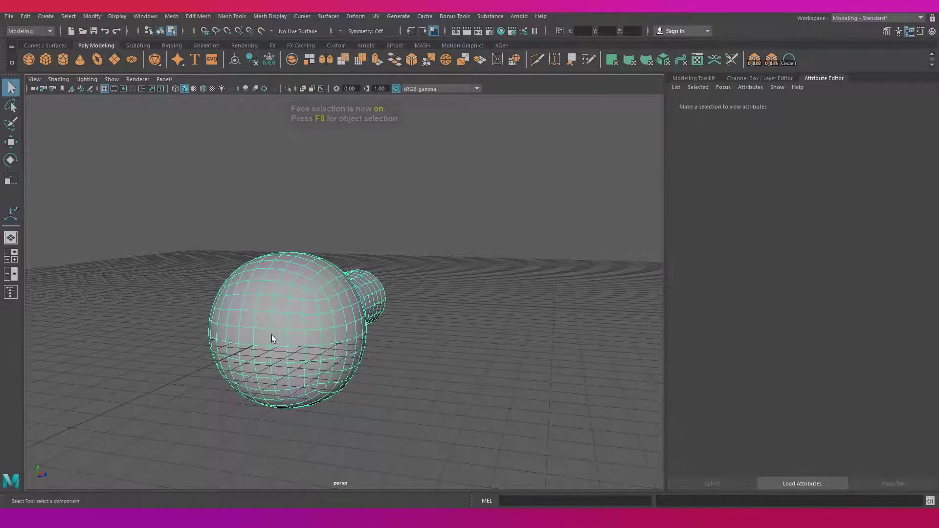
left_click(263, 321)
left_click(258, 343)
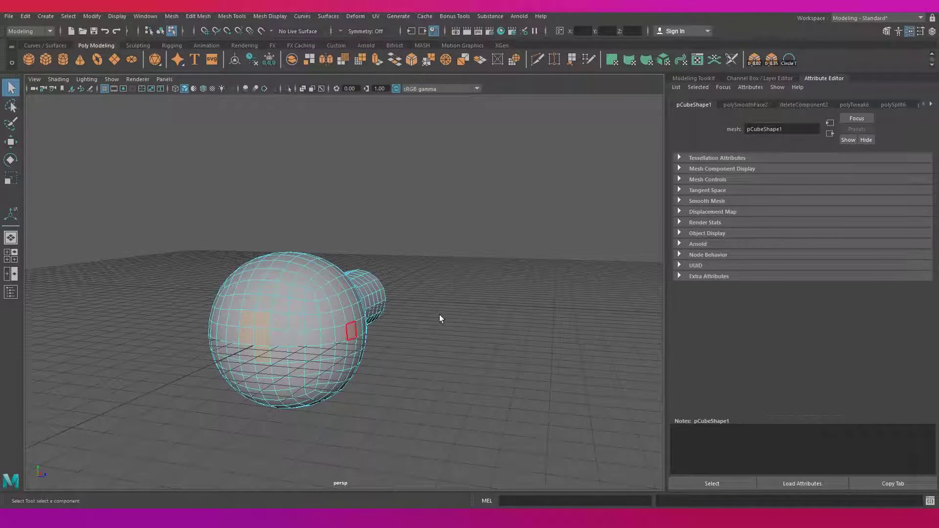
left_click(512, 61)
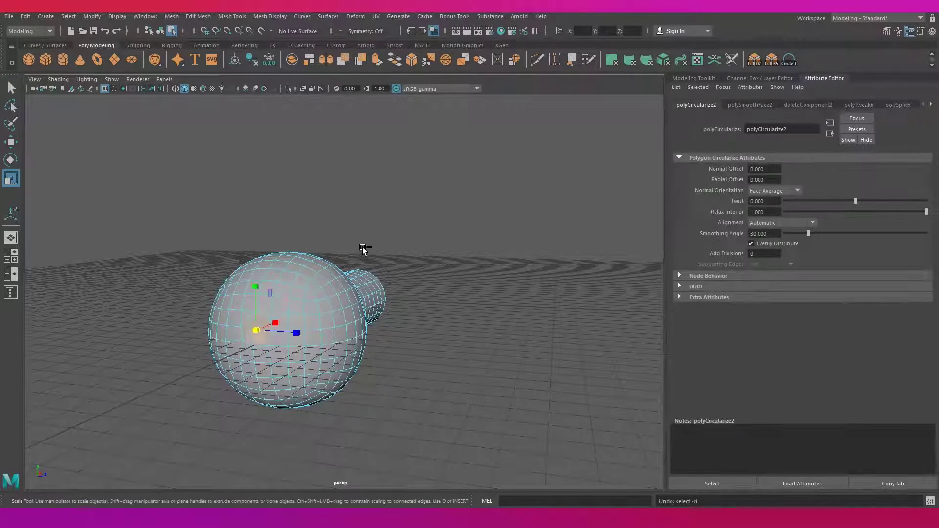
mouse_move(363, 248)
left_mouse_down("alt")
mouse_move(245, 344)
mouse_move(370, 314)
mouse_move(338, 253)
left_mouse_up("alt")
- Select and frame the half-dumbbell, checking a vertex on the ball in component modes
left_click(339, 253)
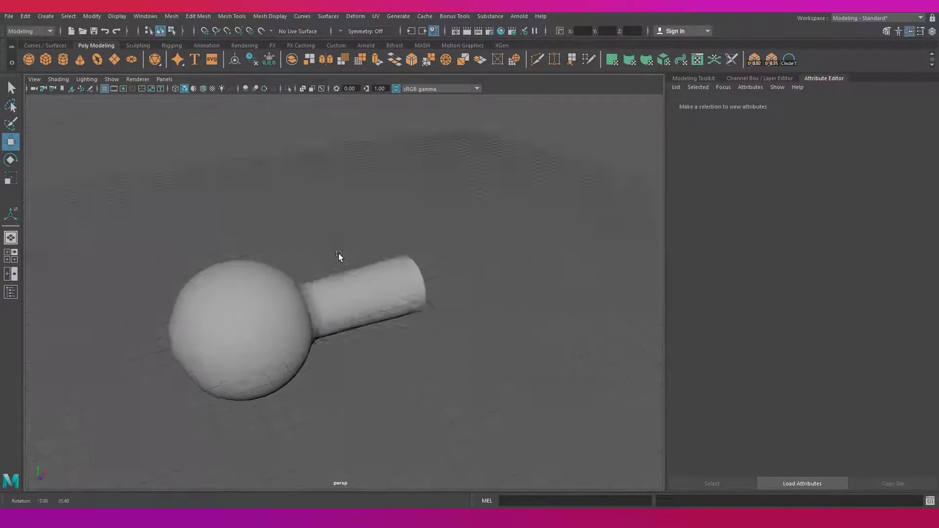
left_click(243, 377)
left_click_drag(243, 378, 424, 354, "alt")
key("f")
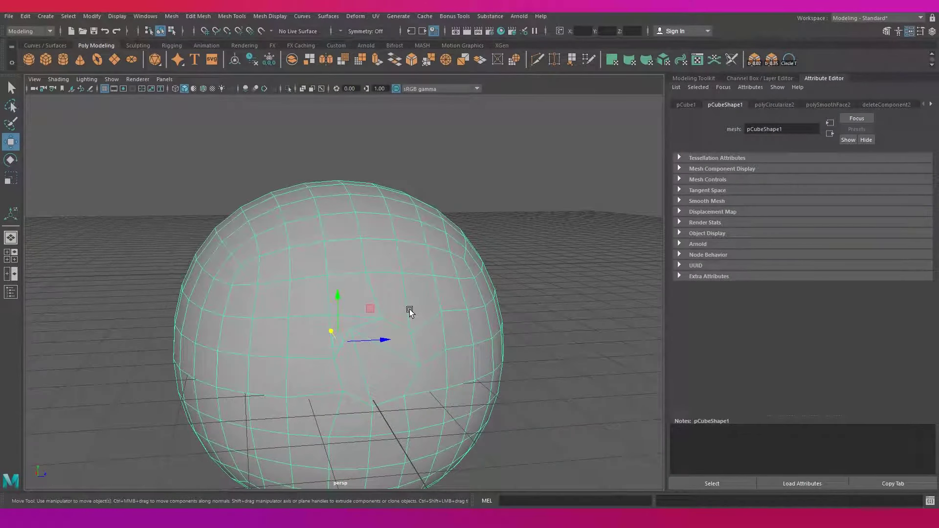
key("F10")
key("F9")
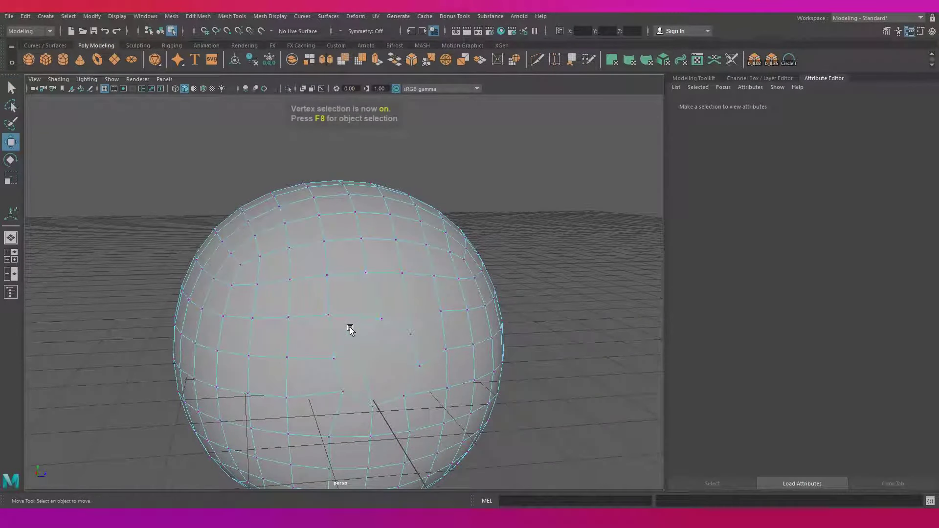
left_click(361, 338)
mouse_move(371, 386)
left_mouse_down("alt")
mouse_move(379, 383)
mouse_move(371, 335)
mouse_move(404, 318)
mouse_move(363, 354)
left_mouse_up("alt")
- Return to object mode and bring up the Deform menu from the hotbox
key("F8")
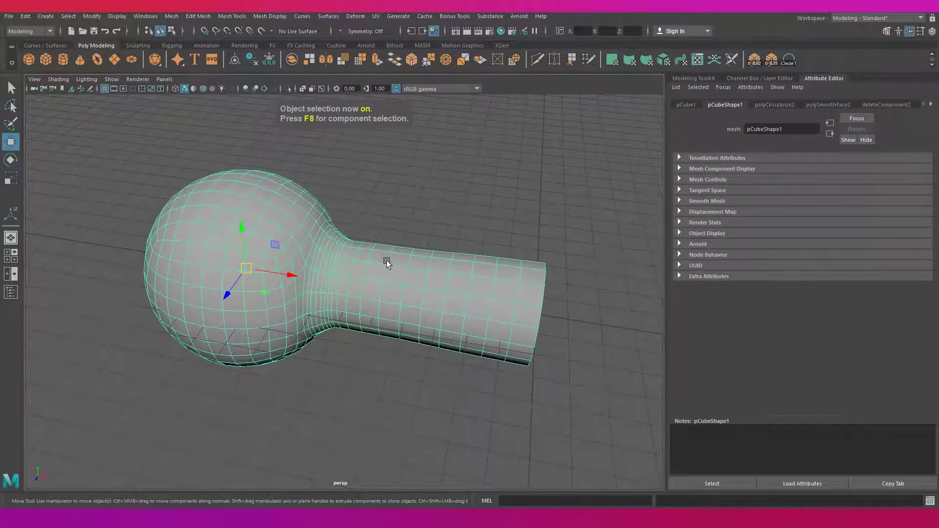
key("space")
left_click(427, 284)
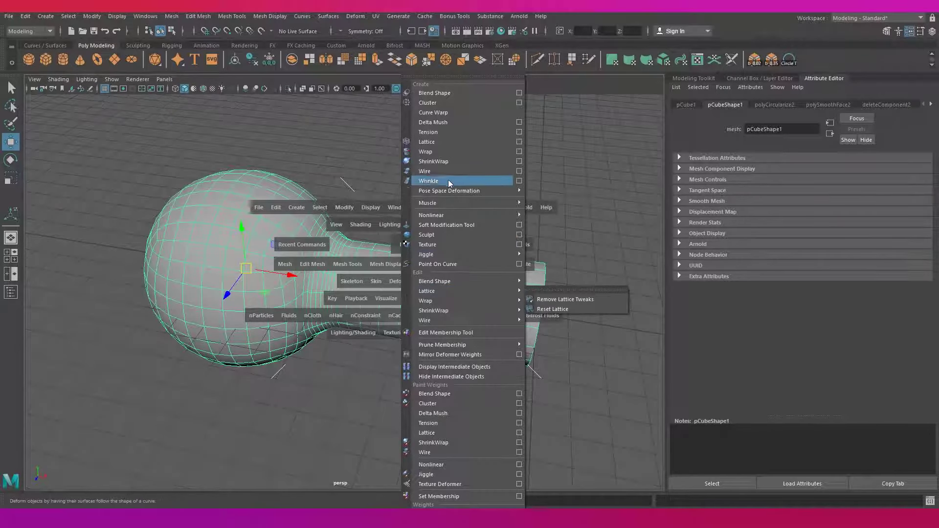
- Add a texture deformer driven by a Bulge texture and widen its U width
left_click(444, 244)
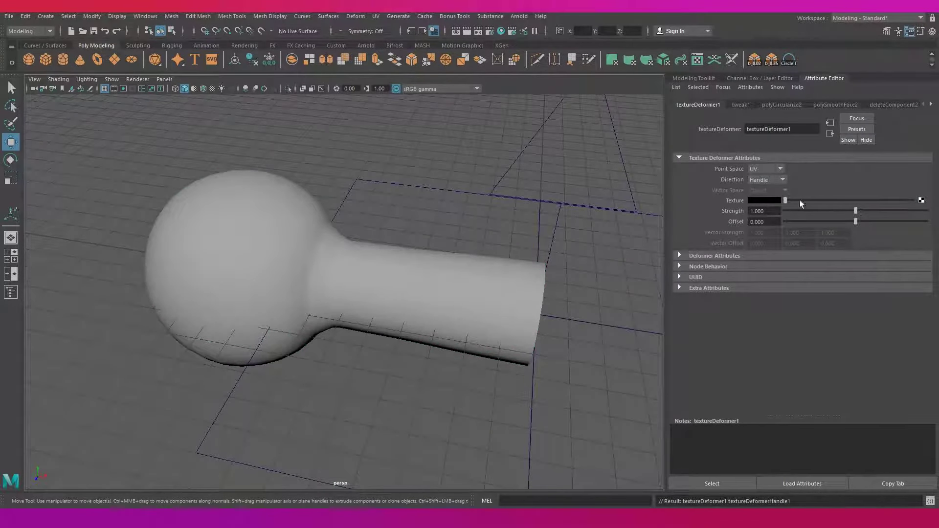
left_click(921, 200)
left_click(403, 221)
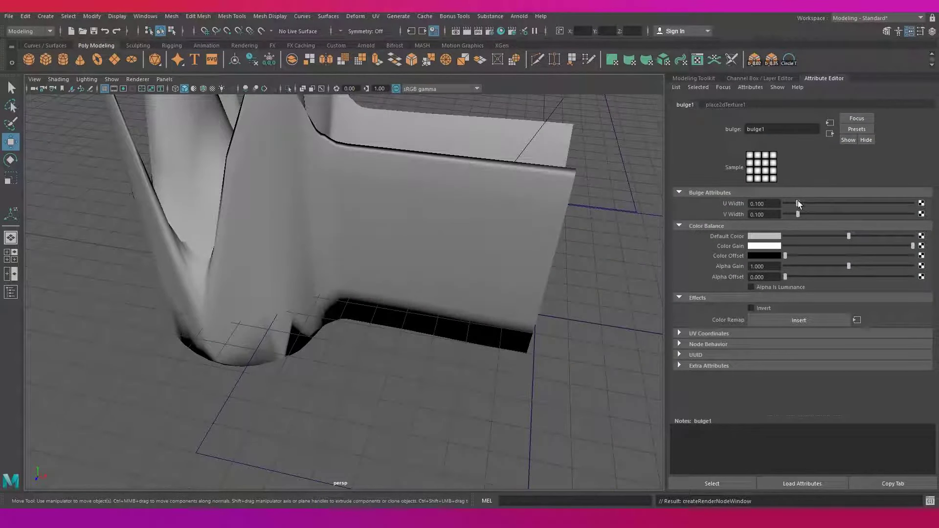
mouse_move(798, 204)
left_mouse_down()
mouse_move(846, 203)
mouse_move(803, 214)
mouse_move(903, 224)
mouse_move(853, 216)
mouse_move(897, 204)
left_mouse_up()
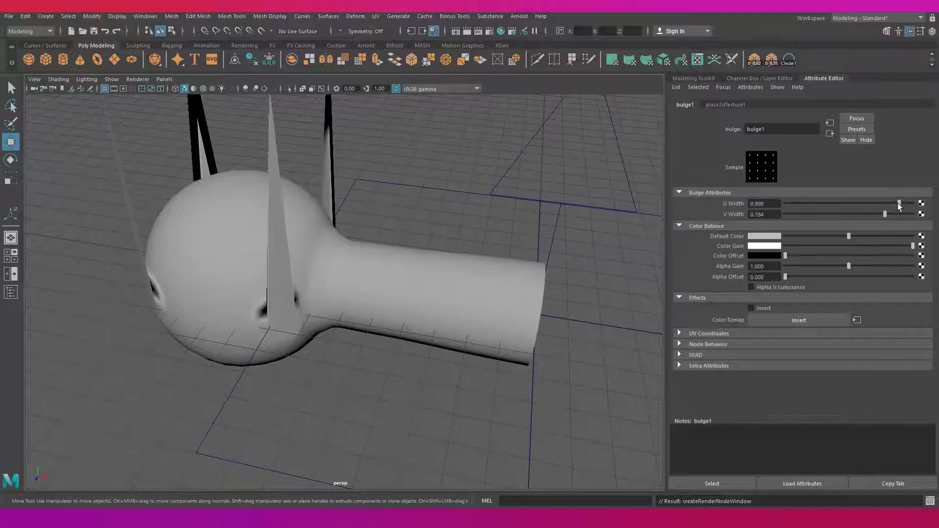
- Add a texture deformer to the mesh driven by a Fractal texture with amplitude 0.031
left_click(430, 264)
key("space")
left_click(509, 252)
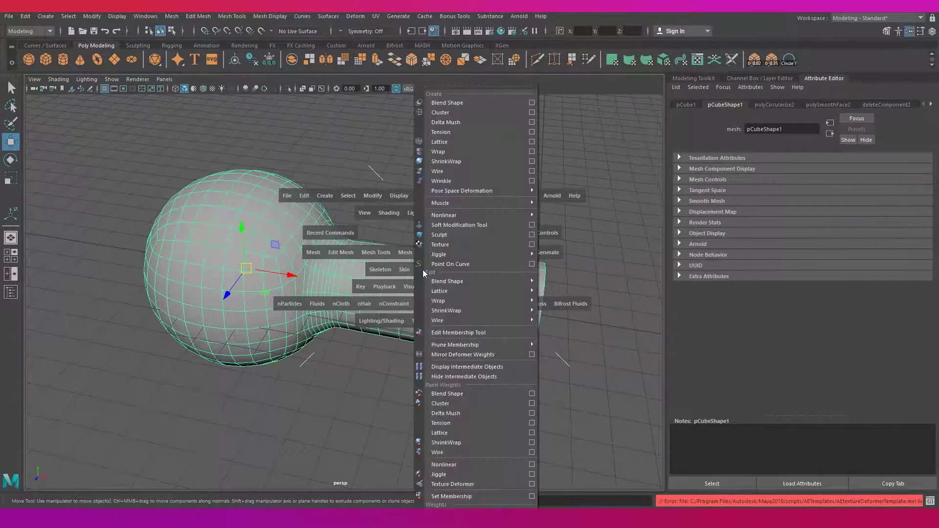
left_click(458, 245)
left_click(921, 201)
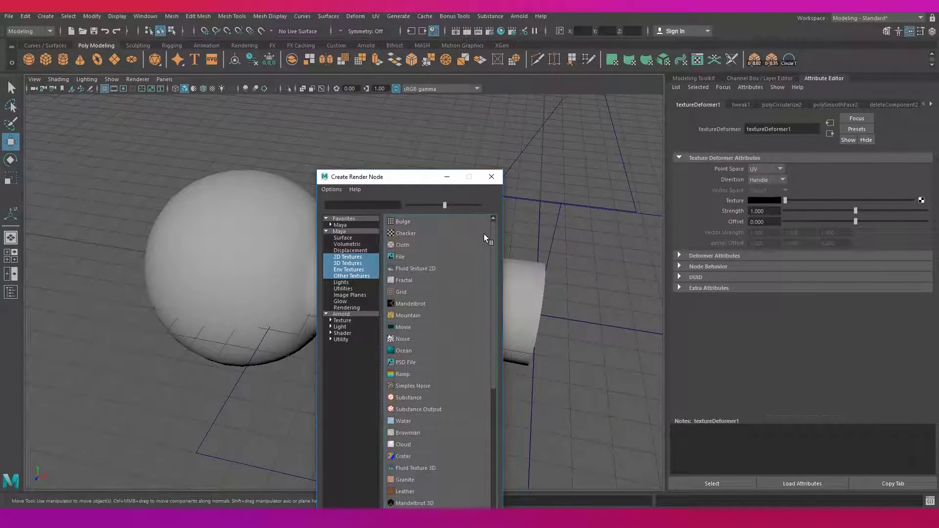
left_click(403, 281)
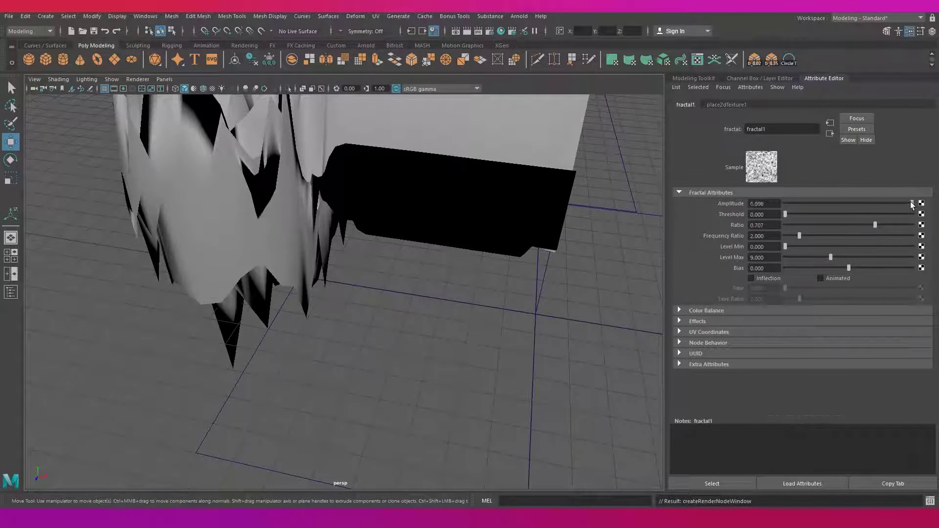
left_click_drag(912, 204, 789, 204)
left_click_drag(489, 274, 386, 295, "alt")
- Reselect the mesh and review the texture deformer, tweak node and fractal texture settings
left_click(371, 276)
left_click(391, 215)
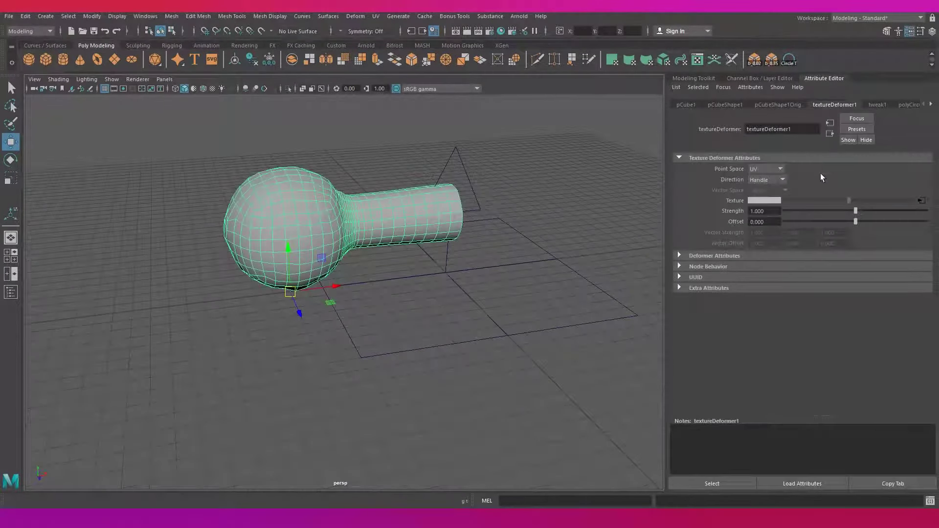
left_click(831, 134)
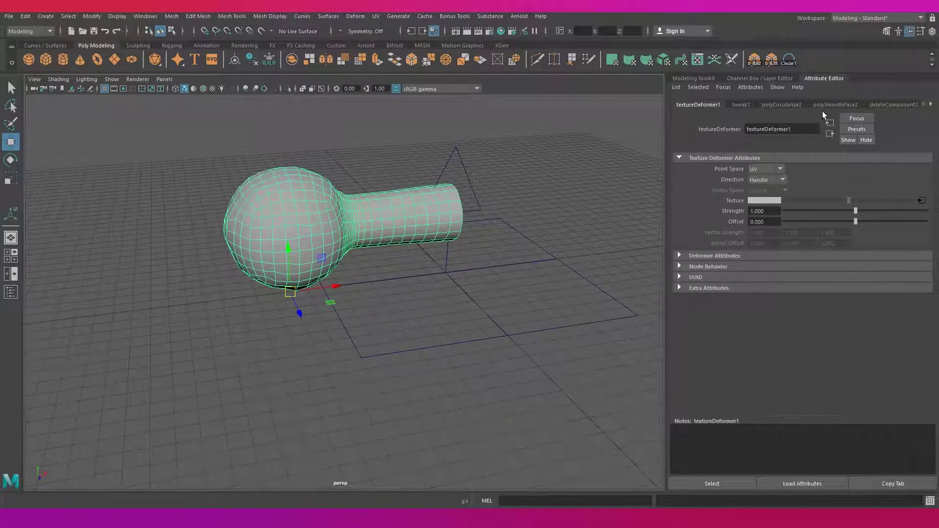
left_click(743, 104)
left_click(698, 104)
left_click(922, 201)
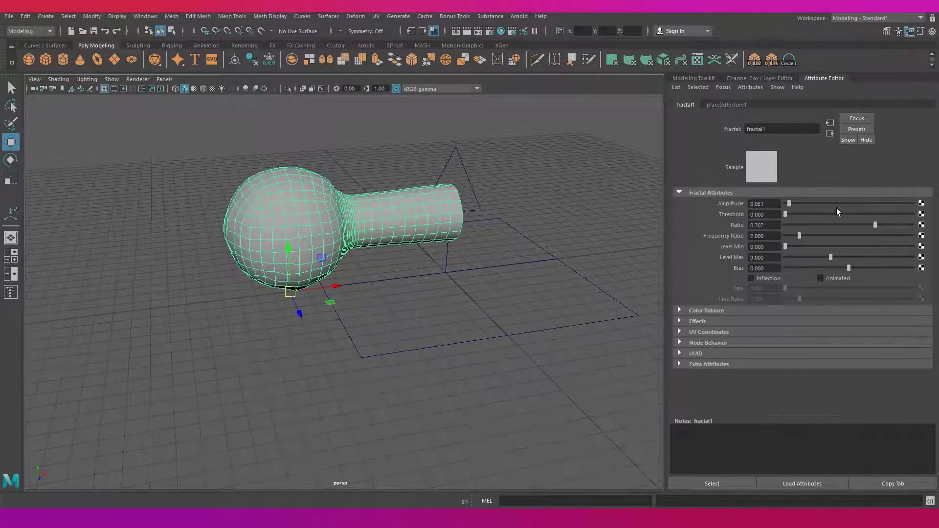
- Delete the face capping the handle's end and reselect the half-dumbbell
left_click(411, 264)
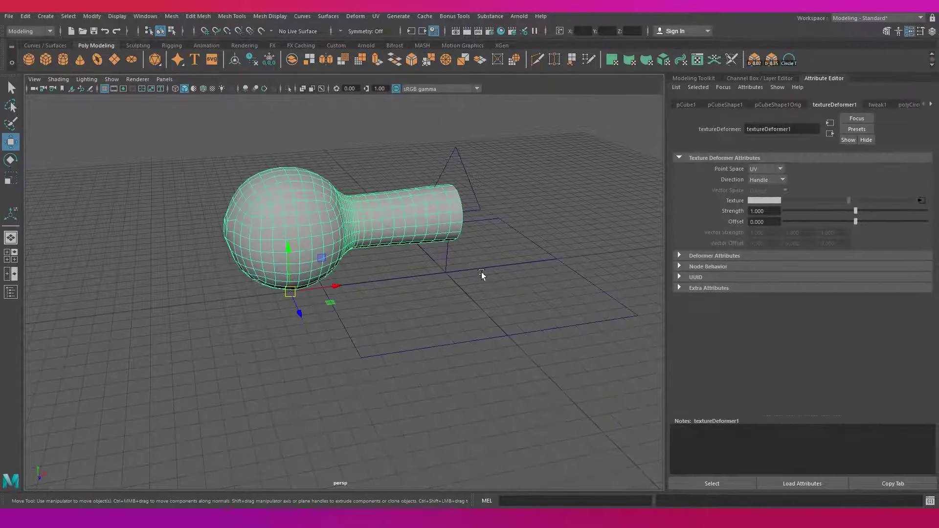
mouse_move(481, 272)
left_mouse_down("alt")
mouse_move(432, 298)
mouse_move(483, 294)
left_mouse_up("alt")
left_click(483, 295)
left_click(414, 277)
key("F8")
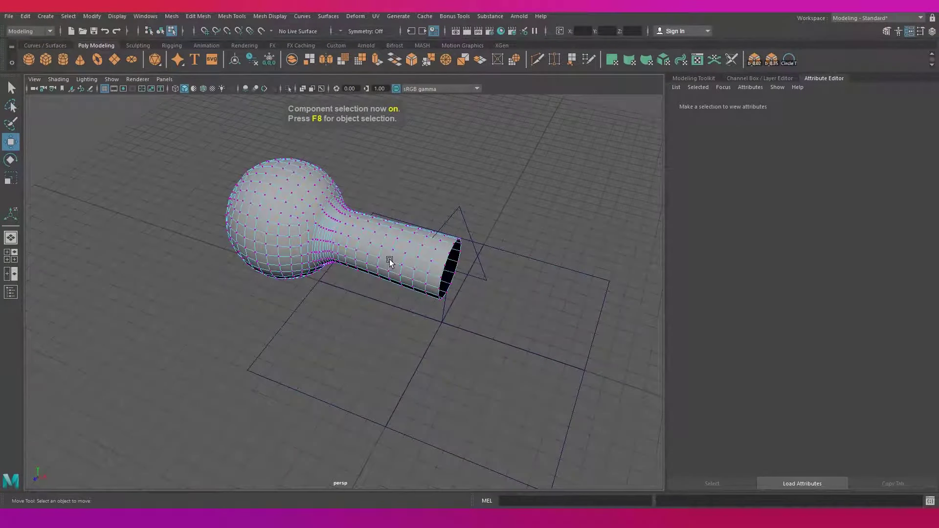
left_click(390, 259)
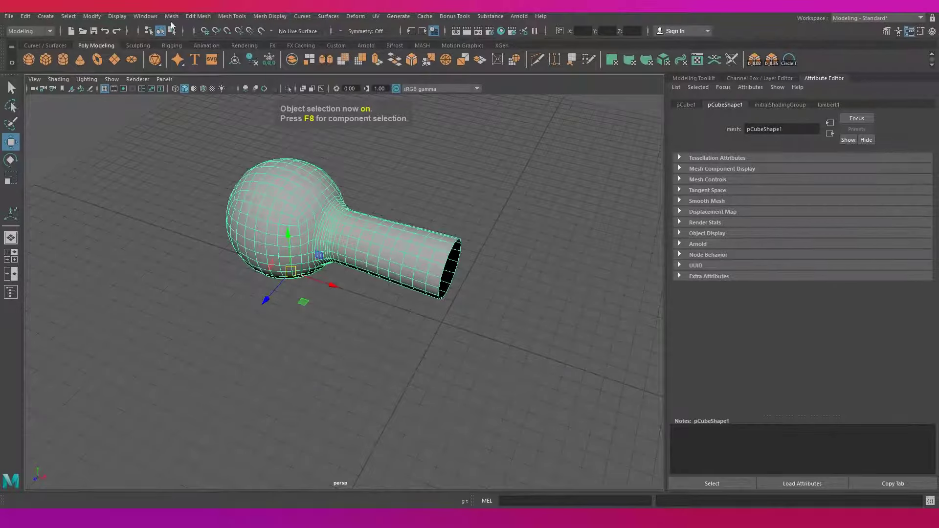
- Mirror the half into a full two-ball dumbbell and activate the Smooth sculpt brush
left_click(171, 16)
mouse_move(459, 155)
left_mouse_down("alt")
mouse_move(521, 149)
mouse_move(497, 227)
left_mouse_up("alt")
left_click(137, 45)
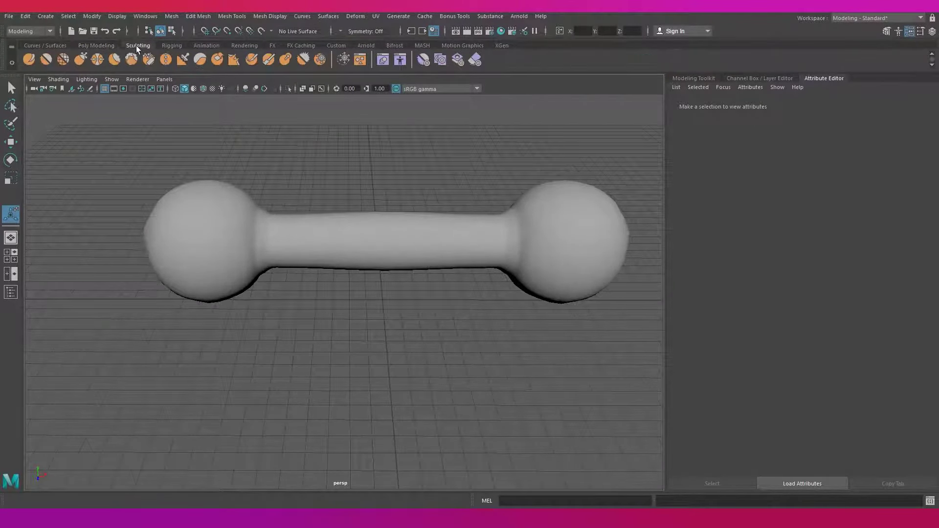
double_click(47, 60)
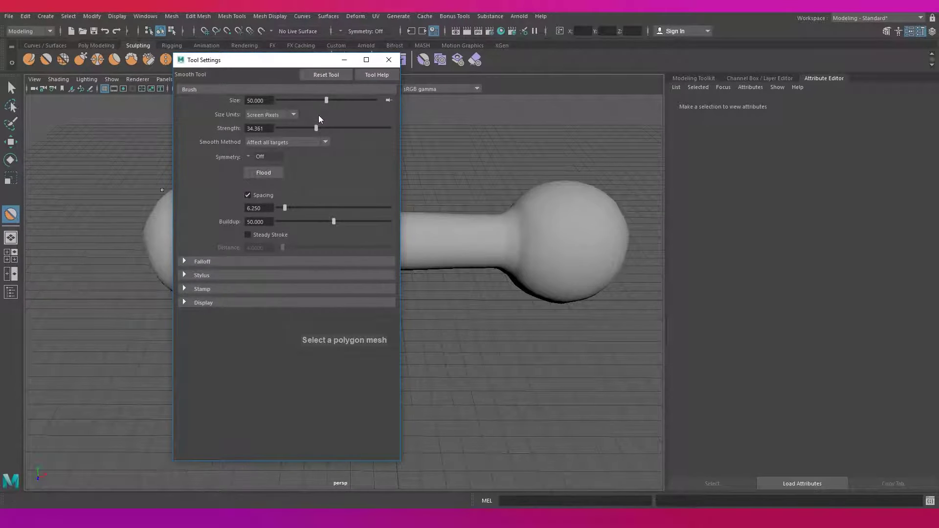
left_click(502, 235)
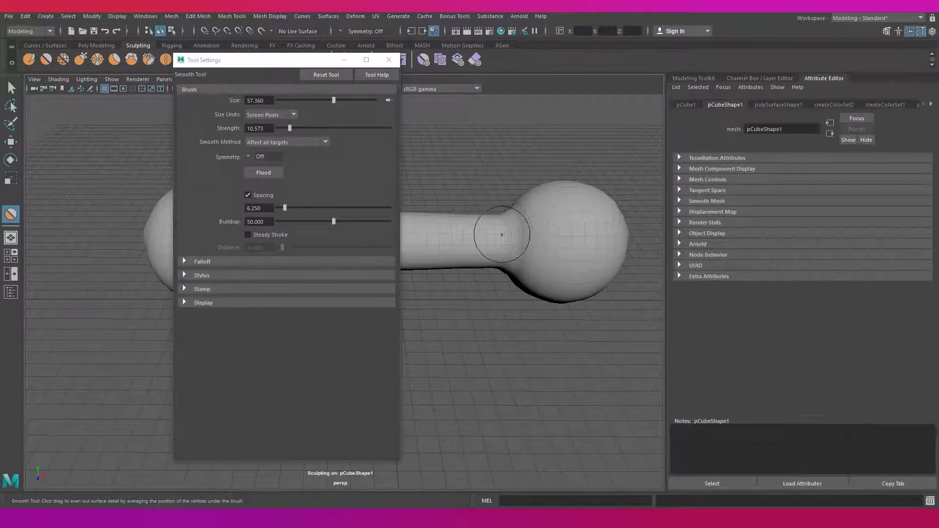
- Set the Smooth brush to strength 8.370 and size 36.041
left_click_drag(299, 128, 286, 128)
left_click_drag(333, 99, 312, 97)
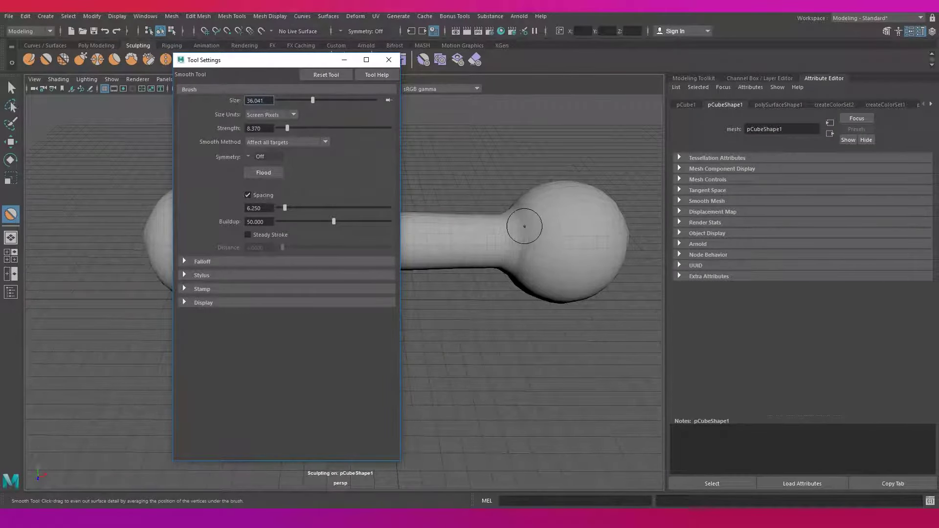
mouse_move(519, 233)
left_mouse_down("alt")
mouse_move(580, 289)
mouse_move(480, 252)
mouse_move(513, 245)
mouse_move(509, 215)
mouse_move(496, 218)
left_mouse_up("alt")
left_click(389, 59)
- Sculpt the right ball's surface, undoing an unwanted spike
left_click(29, 59)
key("ctrl+z")
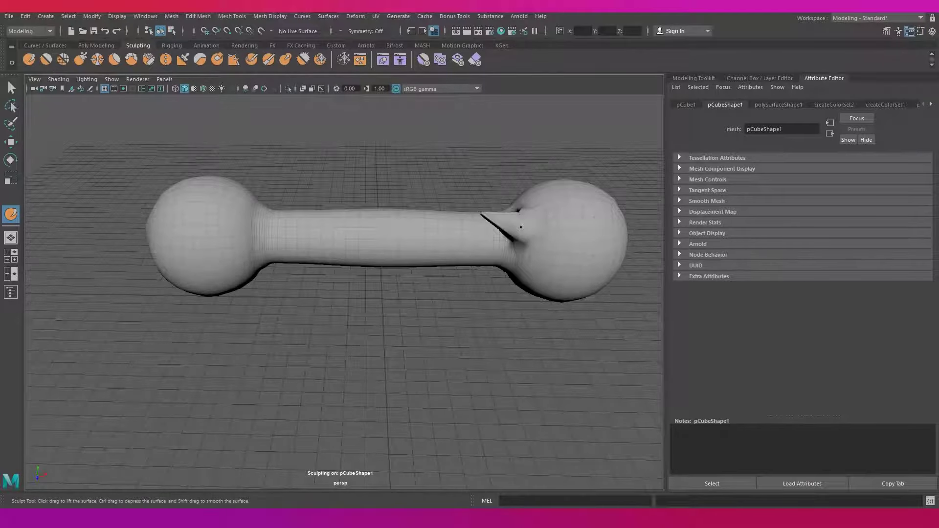
key("ctrl+z")
left_click_drag(557, 230, 541, 220, "ctrl")
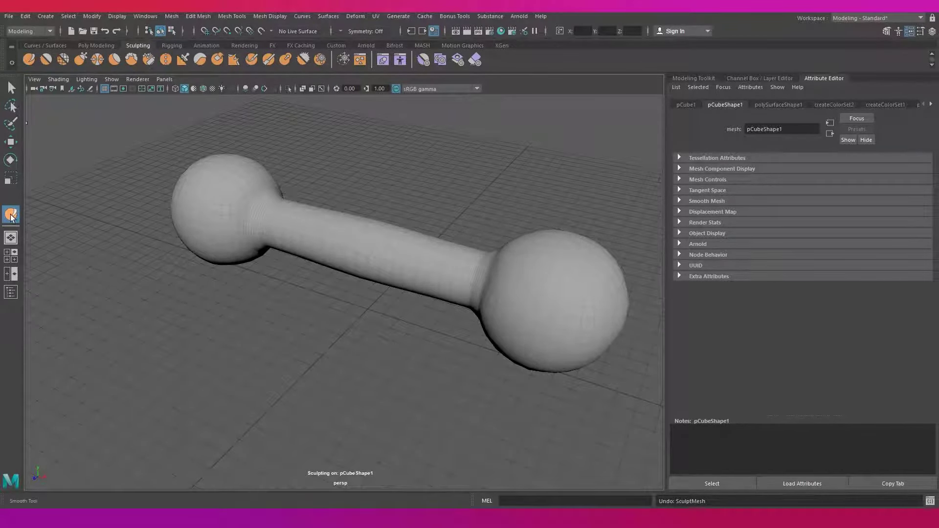
- Set the Sculpt brush strength to 0.441
double_click(10, 215)
left_click(277, 127)
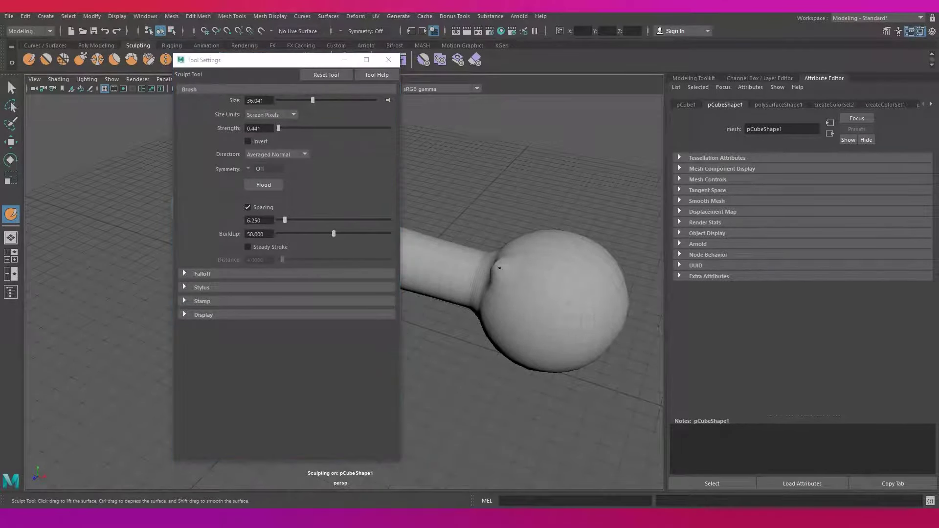
left_click(366, 60)
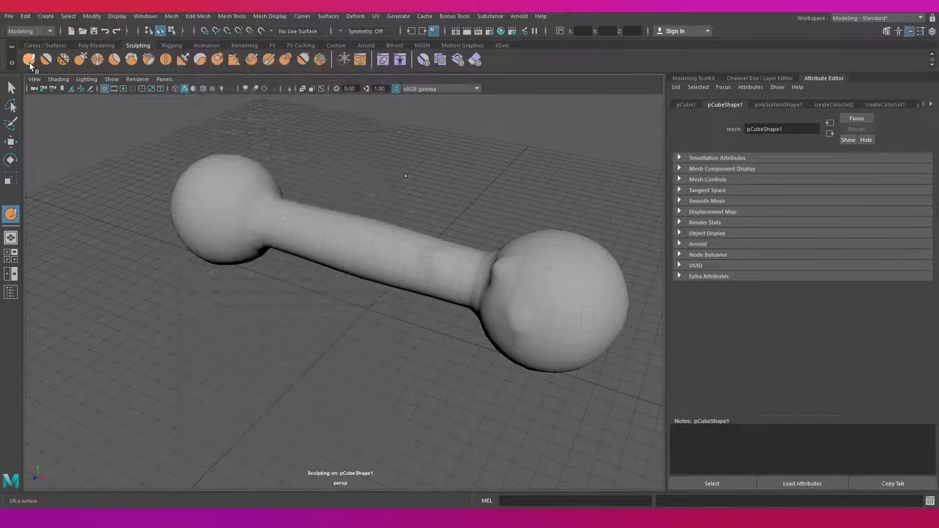
- Inspect the smoothed dumbbell from the side, reselect it, and bring up the workspace layouts
left_click_drag(501, 275, 533, 221, "alt")
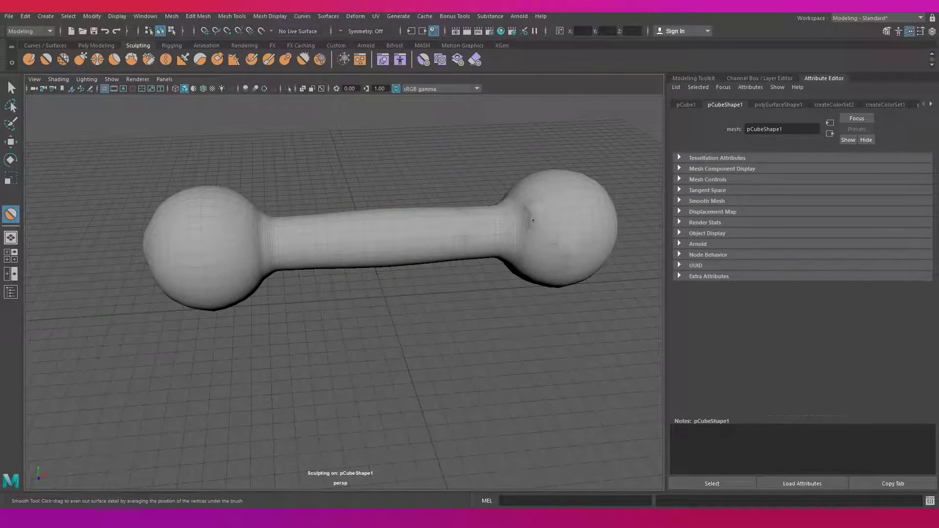
left_click(464, 339)
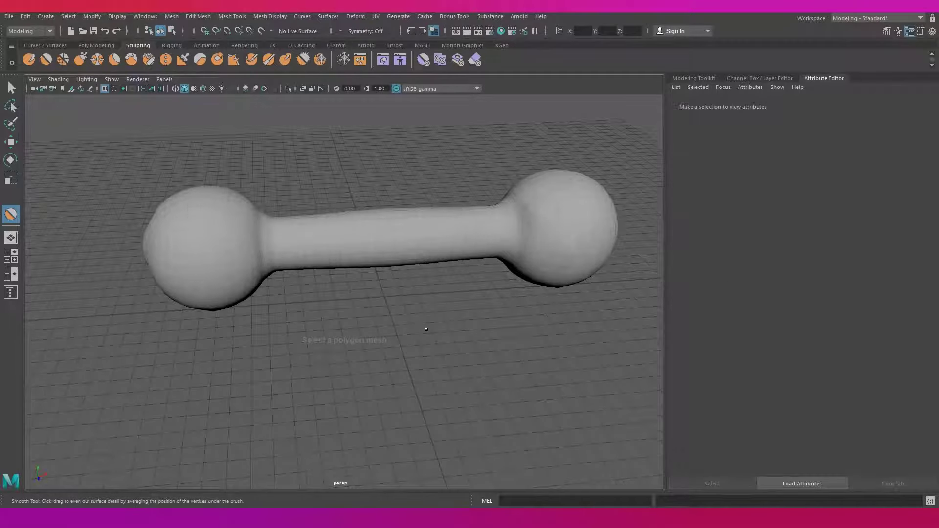
mouse_move(463, 340)
left_mouse_down("alt")
mouse_move(477, 289)
mouse_move(442, 327)
mouse_move(457, 329)
mouse_move(467, 259)
mouse_move(440, 182)
mouse_move(458, 196)
mouse_move(388, 226)
mouse_move(409, 167)
left_mouse_up("alt")
left_click(467, 260)
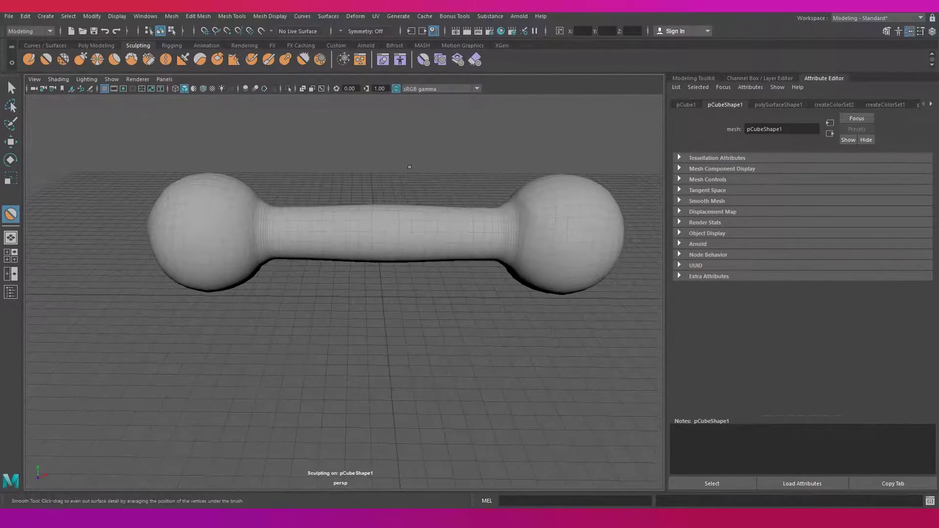
left_click(835, 20)
- Switch to the UV Editing layout and cut UVs along the first seam edges
left_click(850, 78)
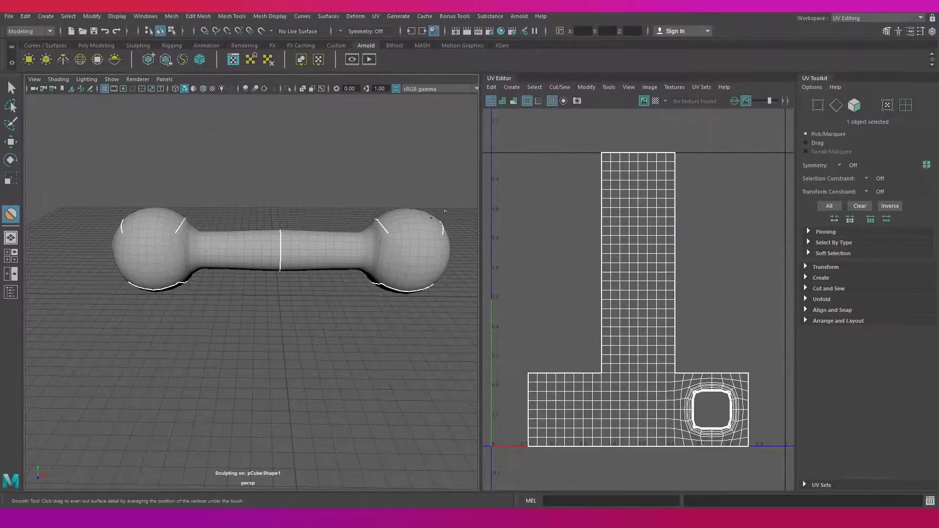
key("F10")
left_click_drag(445, 211, 209, 247, "alt")
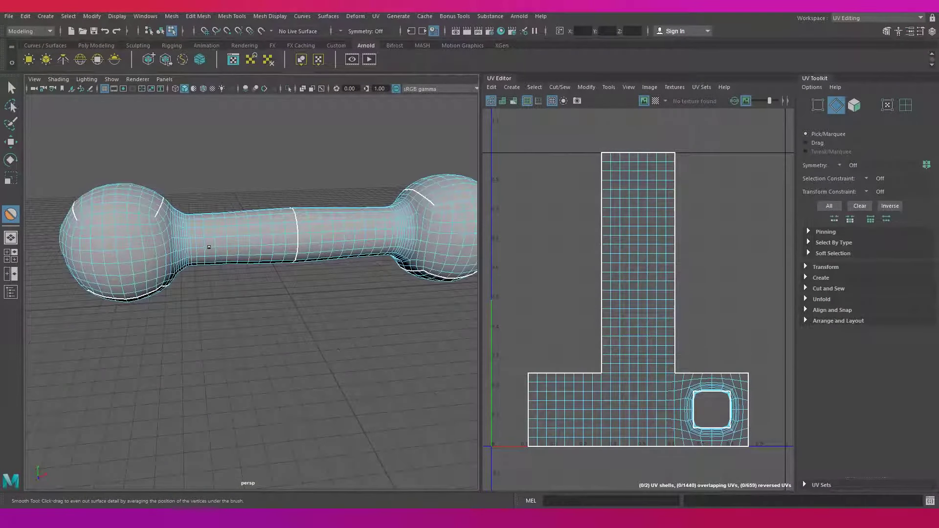
scroll(193, 210, "up", 3)
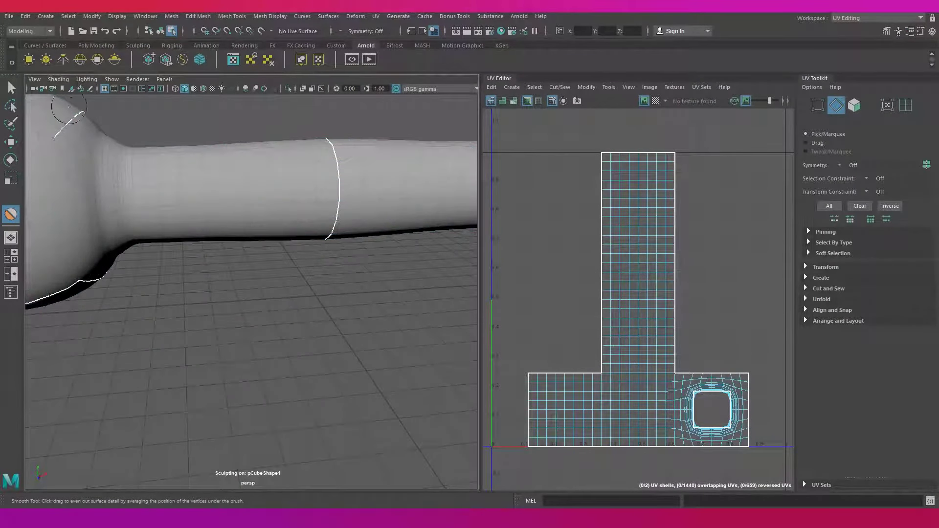
key("q")
key("F10")
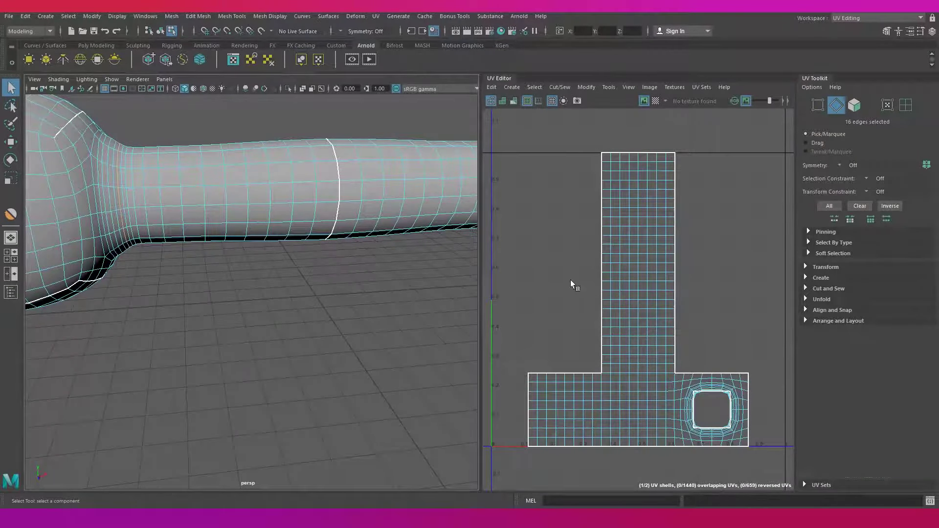
right_click_drag(571, 280, 539, 298)
scroll(239, 227, "down", 3)
scroll(133, 254, "down", 2)
scroll(208, 252, "up", 3)
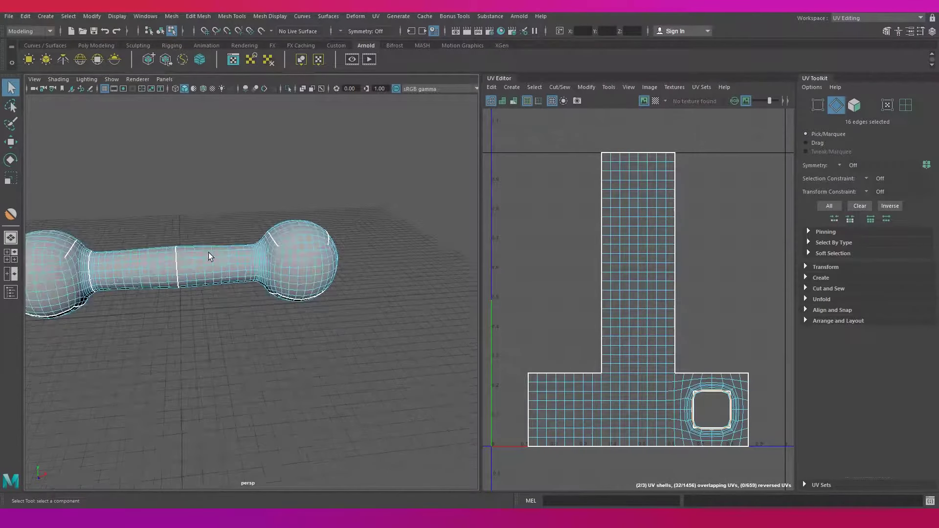
- Merge the UV pieces into one shell, unfold it, and select edges around the right ball
right_click(580, 283, "shift")
right_click(604, 296, "shift")
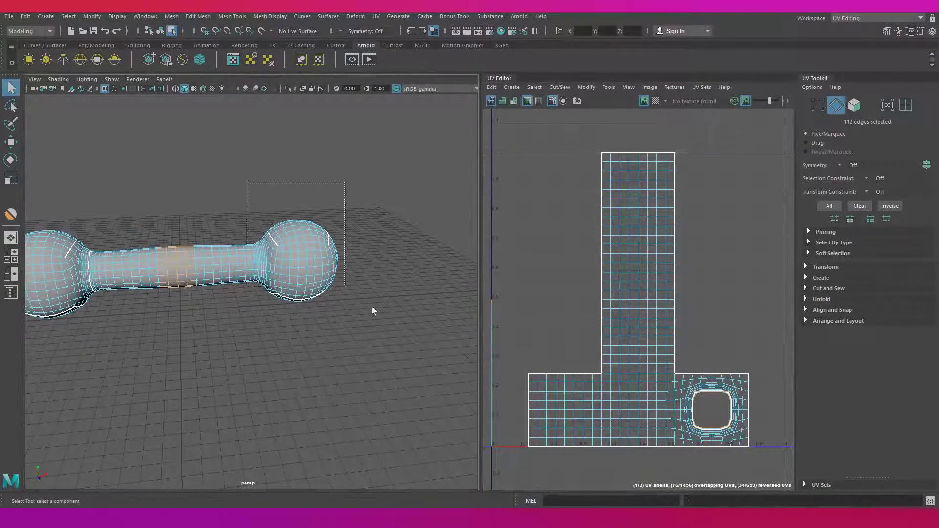
right_click_drag(559, 304, 511, 302, "shift")
left_click_drag(108, 200, 224, 320)
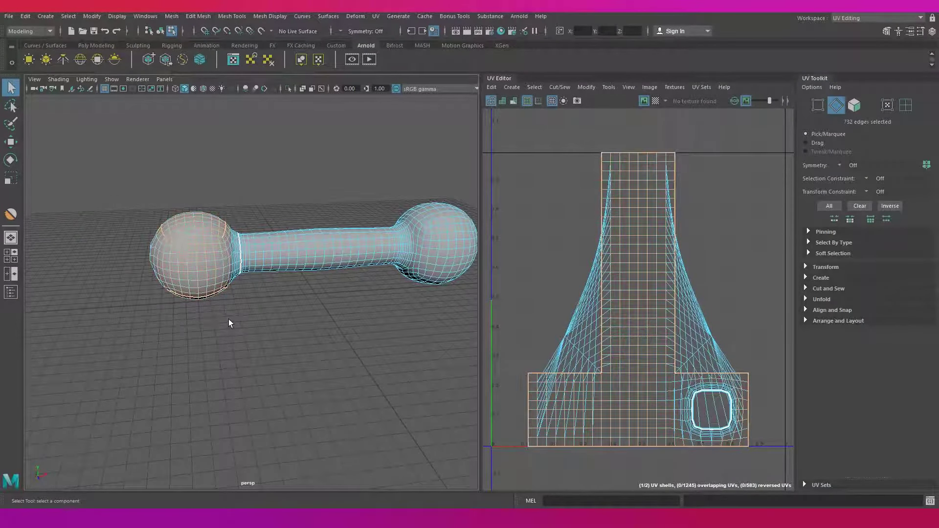
right_click_drag(537, 274, 509, 294, "shift")
mouse_move(294, 265)
middle_mouse_down("alt")
mouse_move(341, 262)
mouse_move(349, 239)
middle_mouse_up("alt")
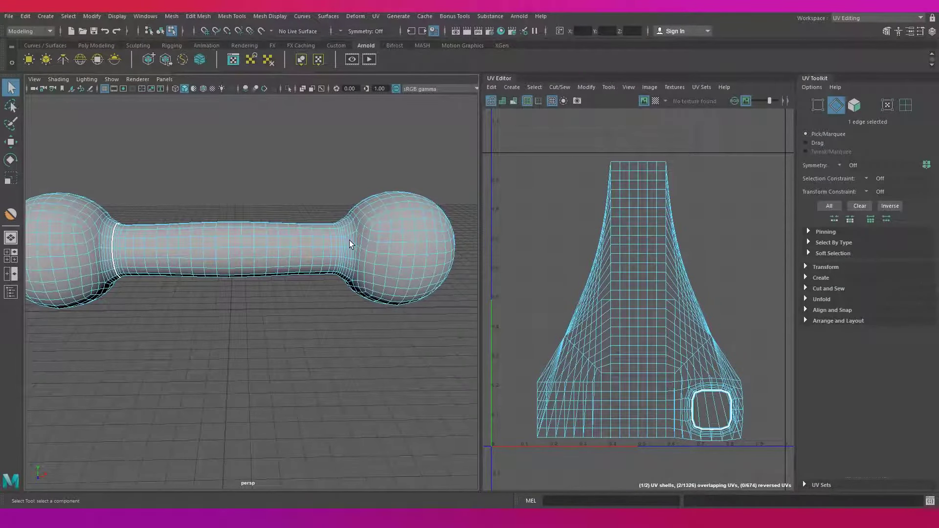
- Cut UV seams along the right neck loop and lengthwise edges, giving six shells
double_click(345, 240, "shift")
right_click_drag(535, 284, 511, 274, "shift")
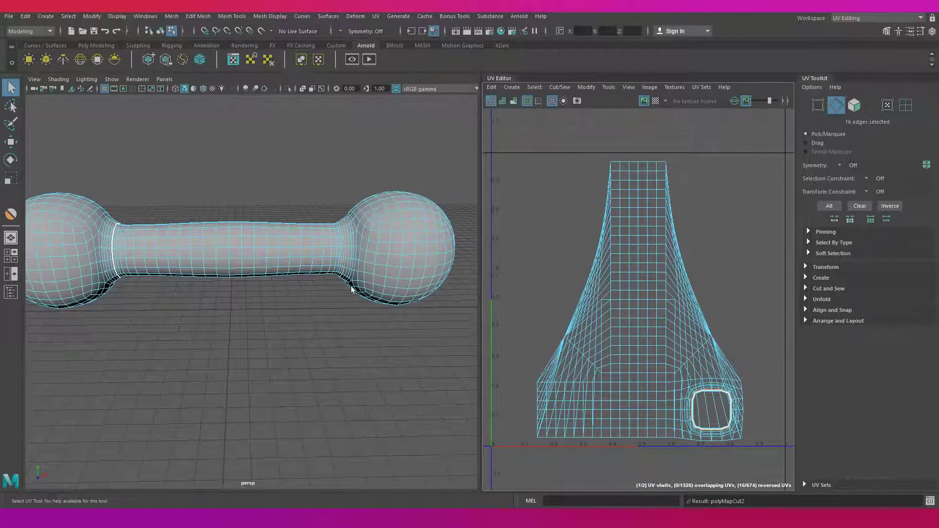
mouse_move(112, 258)
left_mouse_down("alt")
mouse_move(178, 256)
mouse_move(162, 252)
left_mouse_up("alt")
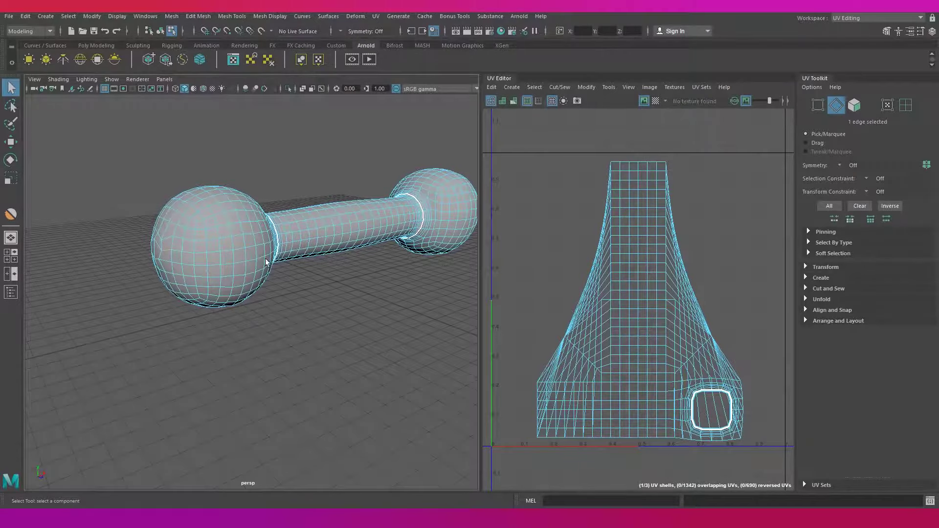
mouse_move(266, 263)
left_mouse_down("alt")
mouse_move(169, 254)
mouse_move(369, 230)
mouse_move(360, 256)
mouse_move(373, 267)
mouse_move(304, 267)
left_mouse_up("alt")
right_click_drag(533, 248, 533, 298, "shift")
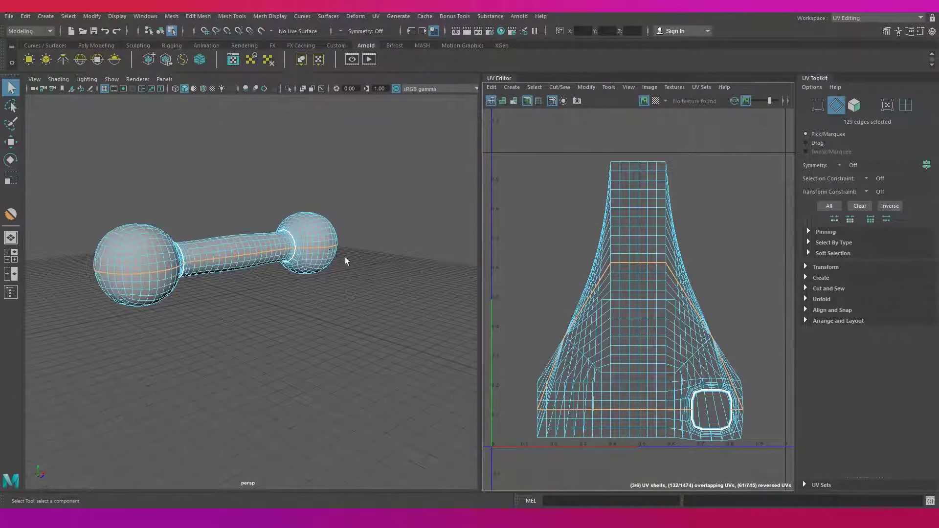
left_click_drag(345, 260, 333, 306, "alt")
right_click_drag(533, 247, 530, 224)
- Select all six UV shells and unfold them
left_click(611, 300)
key("w")
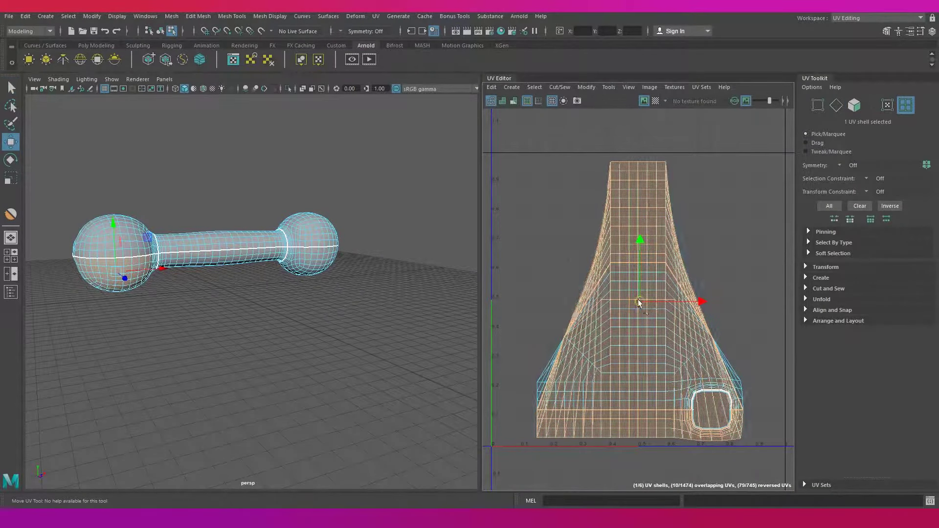
scroll(639, 303, "down", 5)
left_click_drag(542, 162, 692, 374)
right_click_drag(666, 295, 597, 292, "shift")
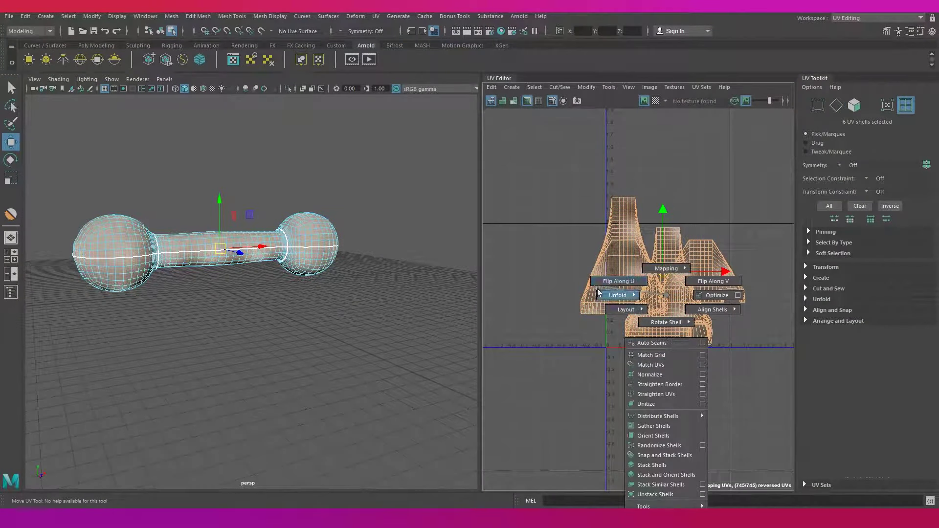
left_click(691, 384)
left_click_drag(549, 190, 755, 415)
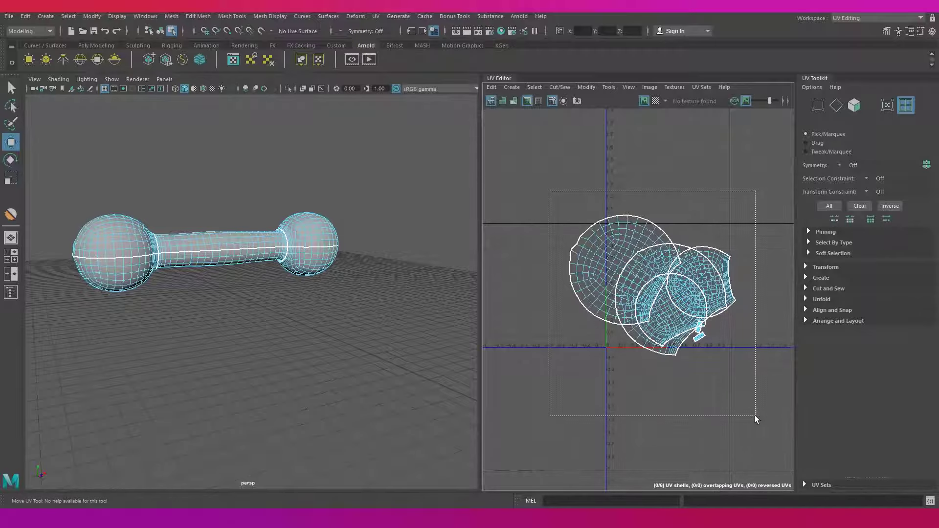
- Stack matching shells and lay out all six shells inside the 0–1 UV square
mouse_move(440, 313)
left_mouse_down("alt")
mouse_move(213, 332)
mouse_move(266, 399)
mouse_move(275, 379)
left_mouse_up("alt")
left_click_drag(562, 177, 815, 302)
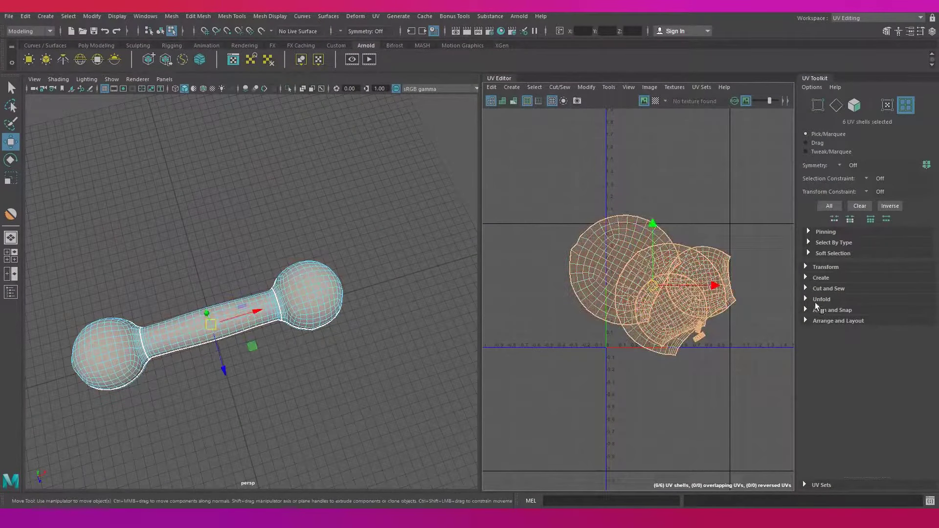
left_click(831, 320)
left_click(887, 396)
left_click(831, 444)
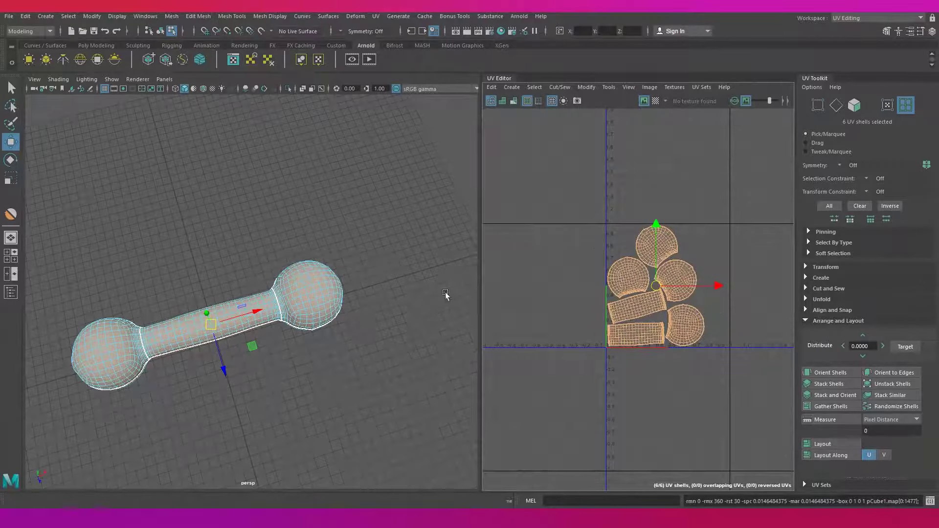
- Clear the UV selection and return to the Modeling - Standard workspace
left_click(682, 350)
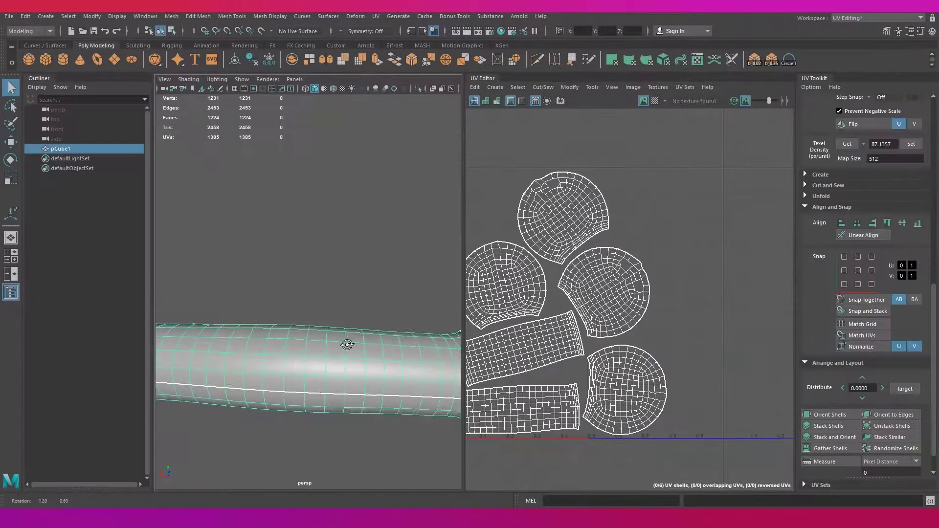
scroll(346, 344, "down", 5)
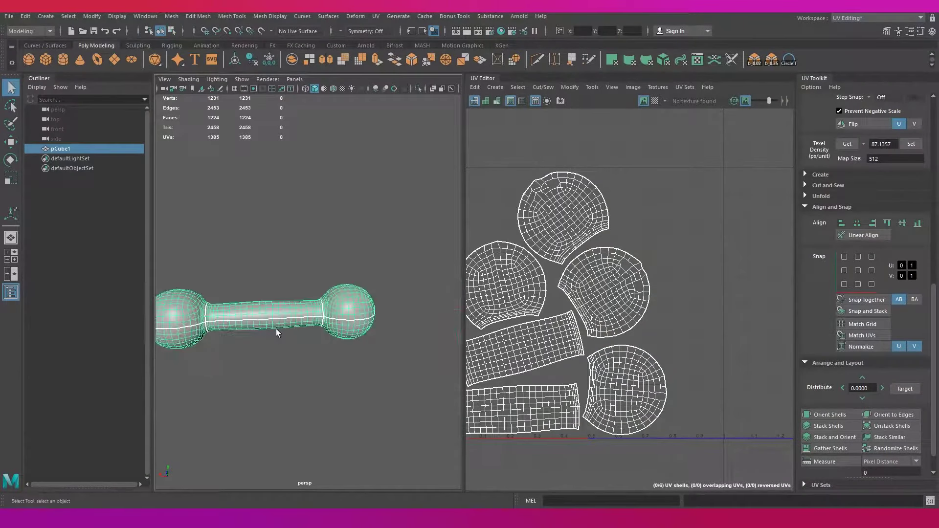
left_click(844, 34)
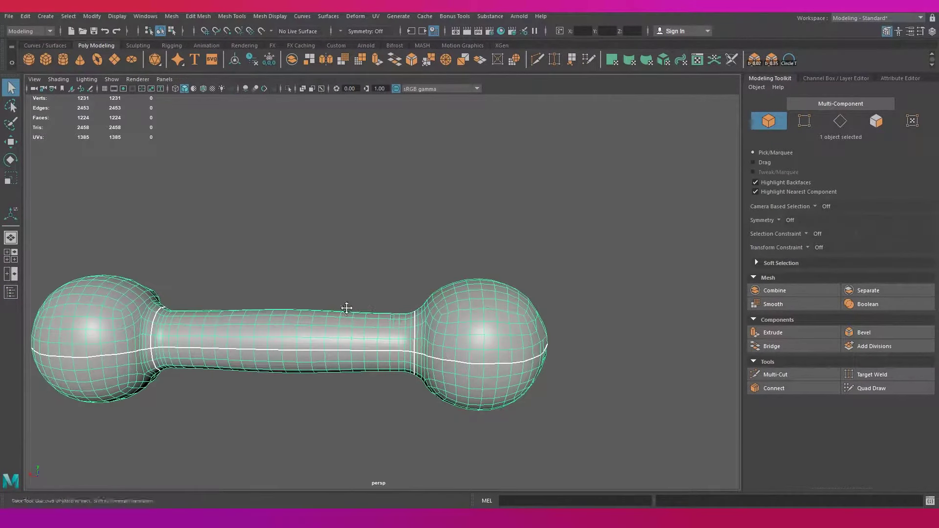
- Delete the edge loops at the right and left necks and along the handle
key("F10")
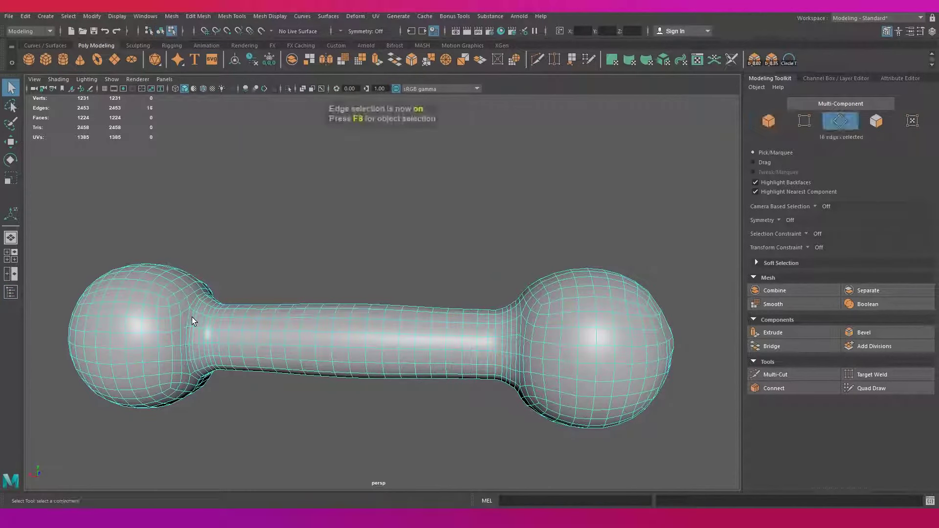
key("ctrl+z")
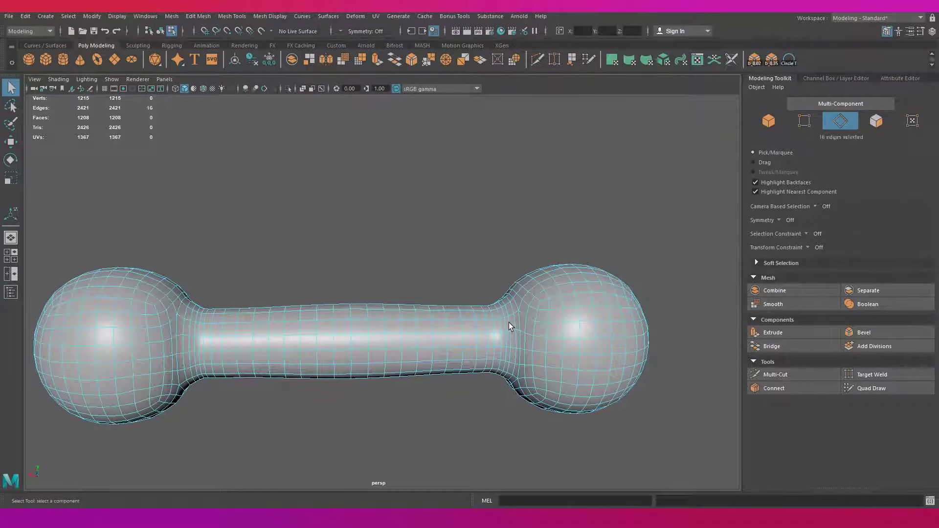
double_click(506, 326)
key("w")
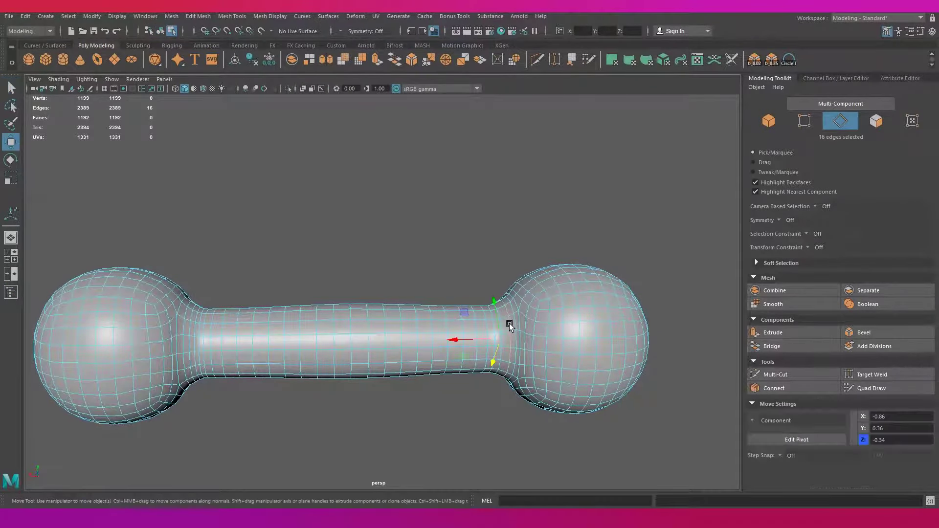
double_click(193, 329)
key("ctrl+z")
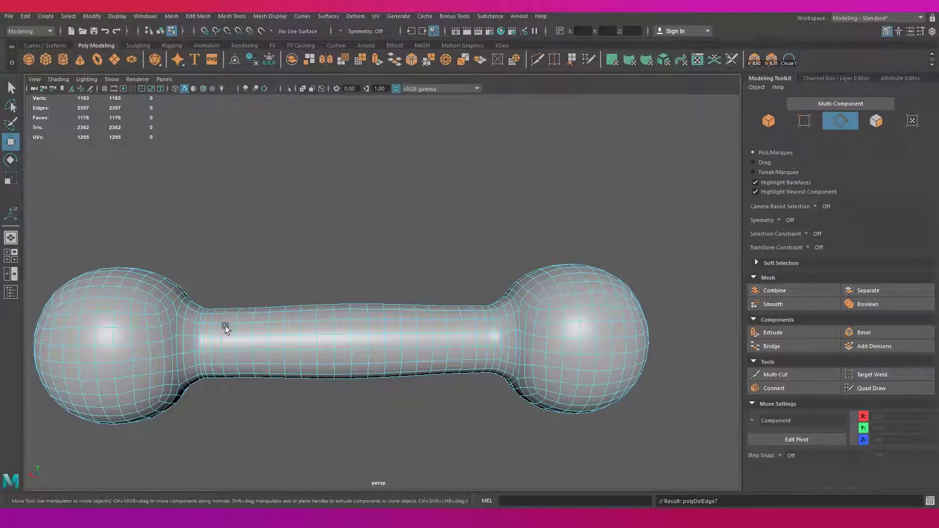
double_click(194, 330)
key("r")
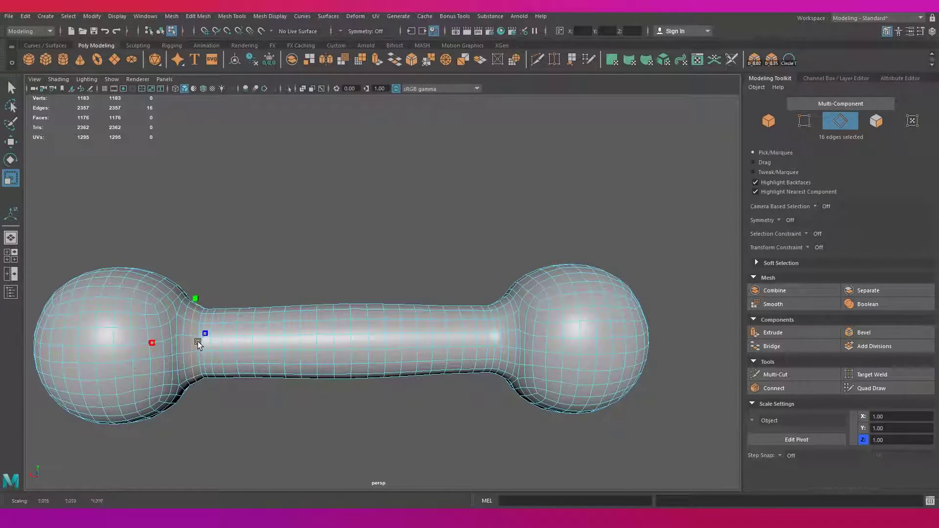
- Return to object mode and reselect the 1183-vertex dumbbell
left_click(330, 262)
key("F8")
mouse_move(329, 262)
left_mouse_down("alt")
mouse_move(335, 307)
mouse_move(383, 399)
mouse_move(474, 358)
mouse_move(424, 392)
mouse_move(388, 370)
left_mouse_up("alt")
left_click(383, 399)
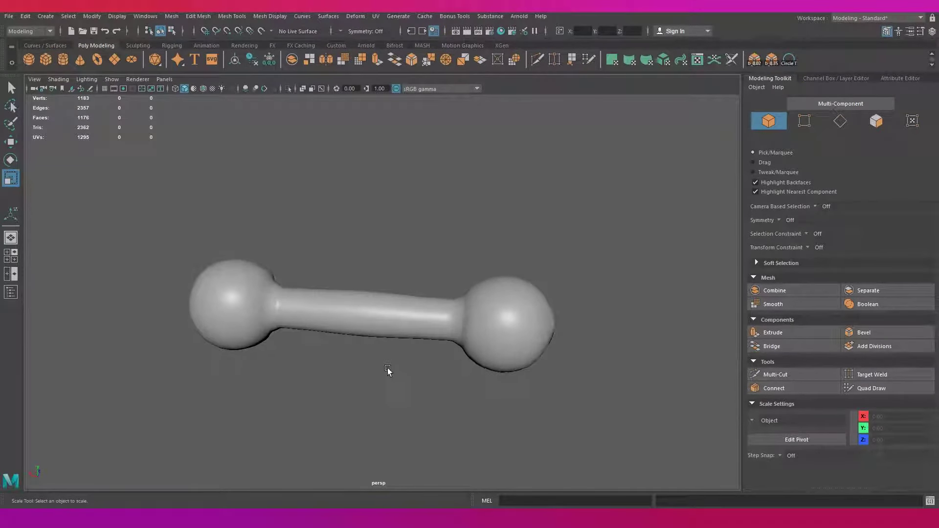
left_click(373, 310)
key("F8")
left_click_drag(377, 310, 414, 268, "alt")
- Tilt the dumbbell diagonally, try a Multi-Cut on the unsmoothed cage, then enter face mode
key("F8")
key("w")
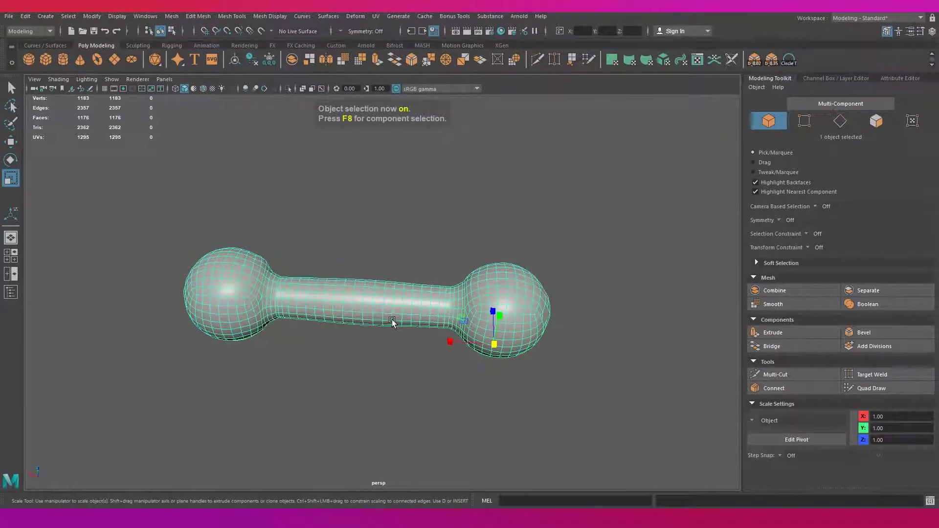
mouse_move(392, 320)
left_mouse_down("alt")
mouse_move(385, 259)
mouse_move(442, 287)
mouse_move(482, 387)
mouse_move(442, 214)
mouse_move(520, 319)
mouse_move(447, 331)
mouse_move(468, 346)
left_mouse_up("alt")
scroll(429, 241, "up", 5)
key("1")
right_click_drag(469, 346, 415, 398, "shift")
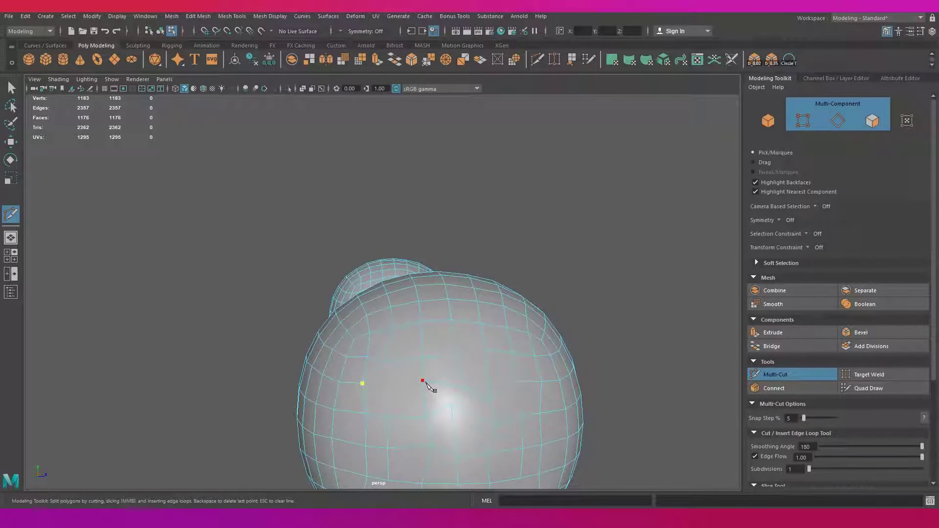
key("F9")
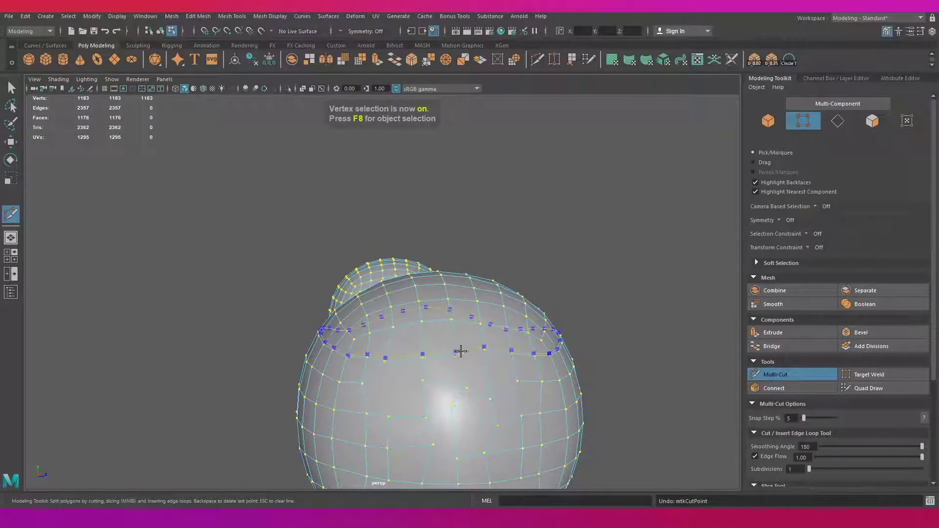
key("F11")
- Select all faces and run Mesh > Cleanup to select the faulty faces
key("f")
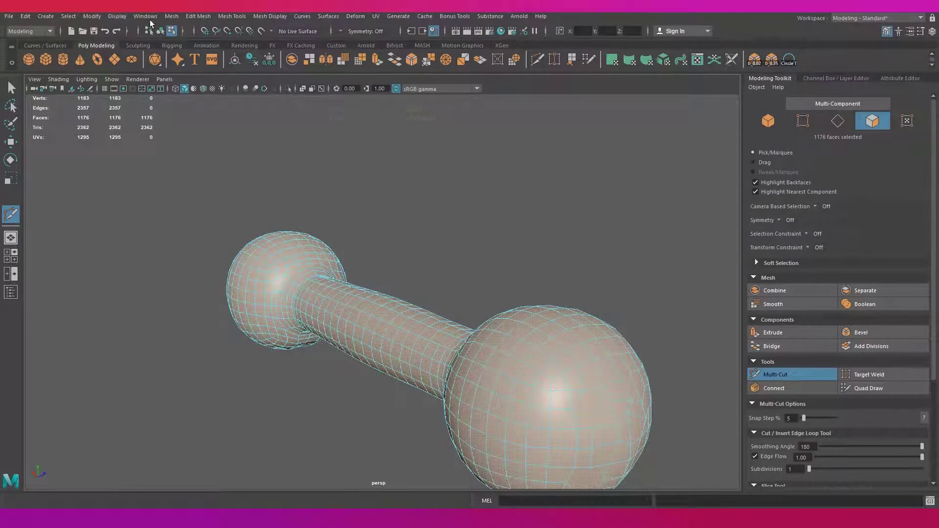
left_click(171, 16)
left_click(268, 209)
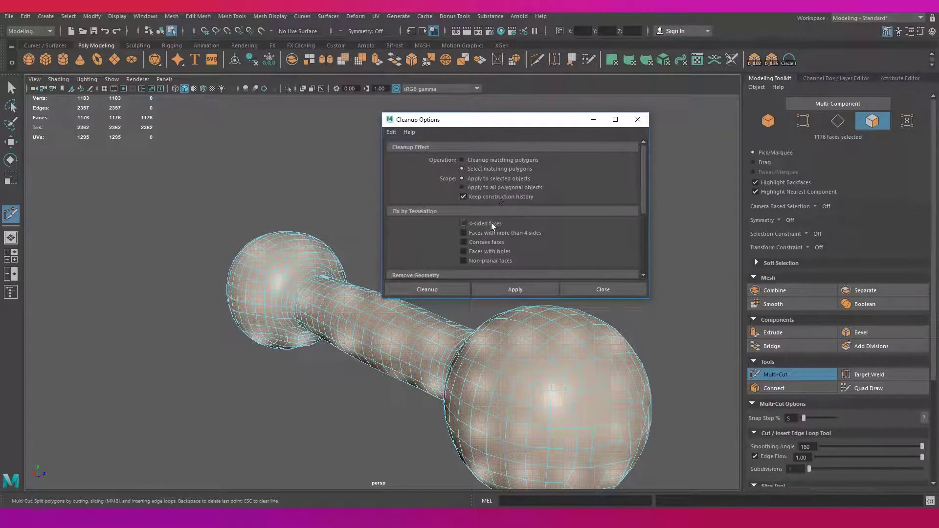
left_click(426, 290)
mouse_move(430, 291)
left_mouse_down("alt")
mouse_move(493, 255)
mouse_move(501, 266)
left_mouse_up("alt")
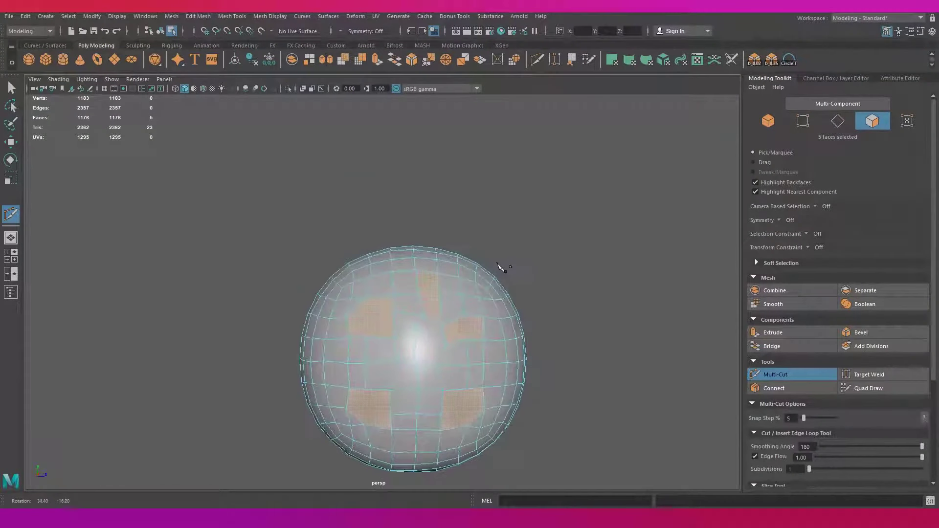
- Save the selected faces as a quick select set named ngon
left_click(67, 20)
mouse_move(45, 17)
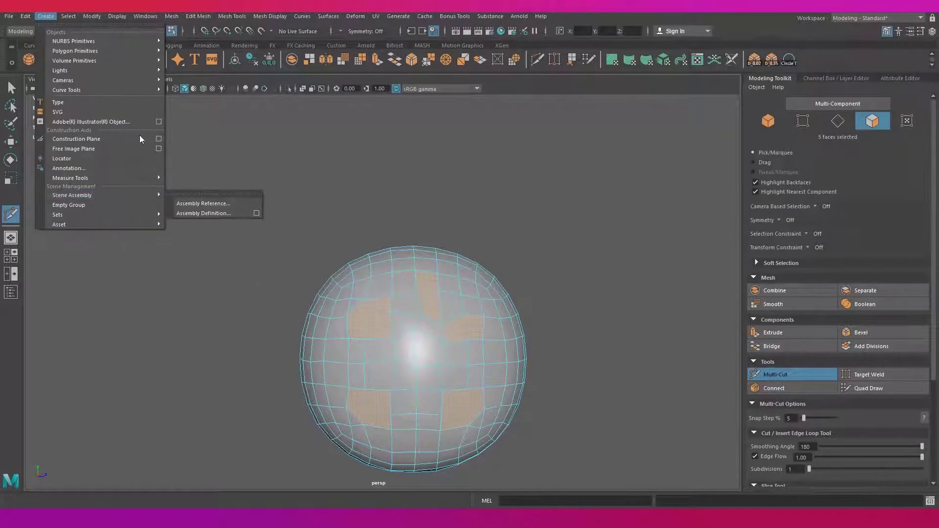
left_click(196, 230)
type("ngo")
key("Return")
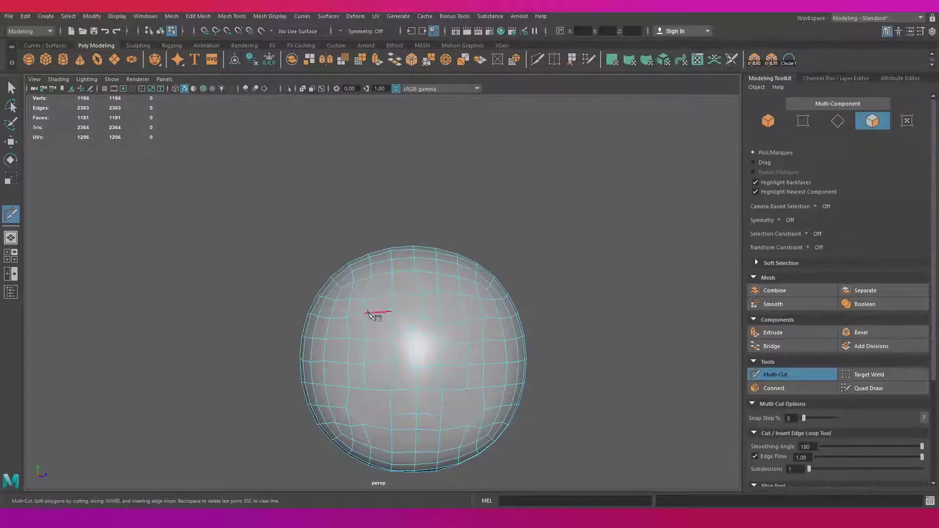
- Split ball faces with several Multi-Cut strokes, reaching 1186 vertices and 1177 faces
key("q")
key("F10")
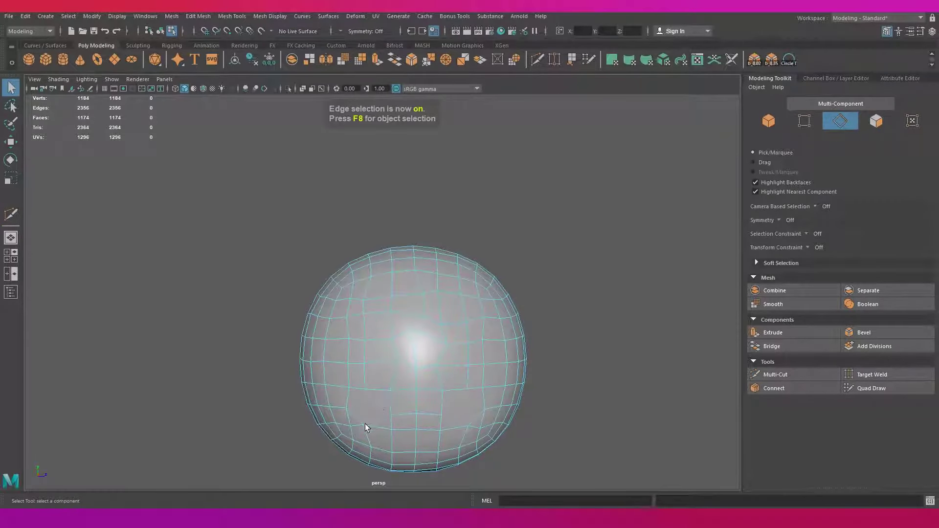
key("y")
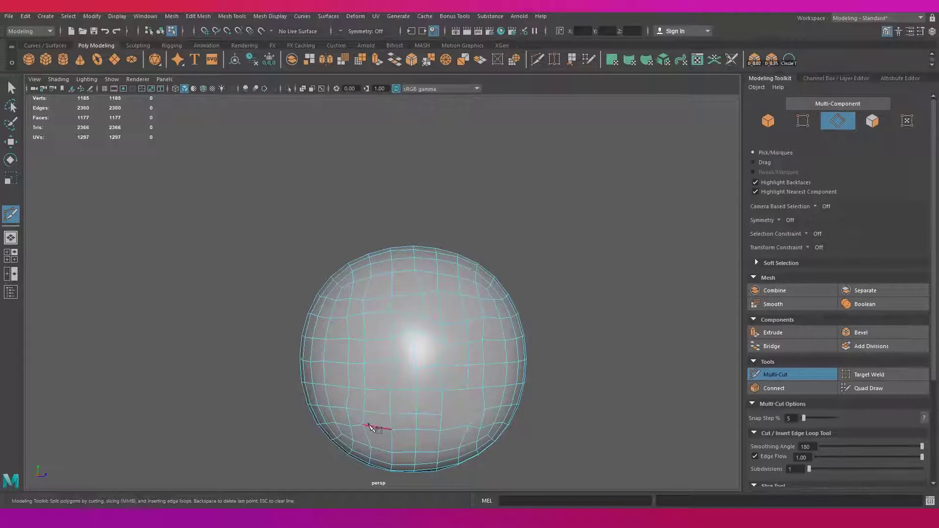
key("q")
key("F10")
key("y")
key("q")
key("F10")
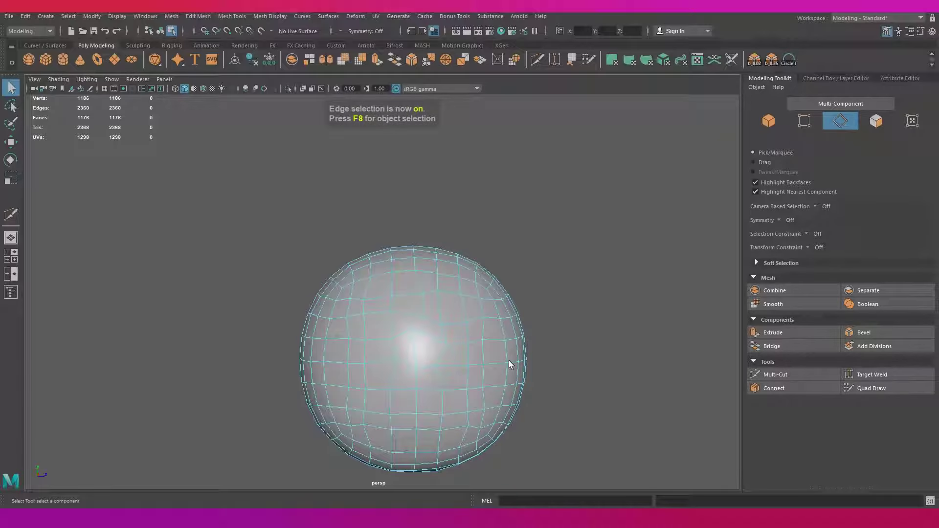
mouse_move(537, 364)
left_mouse_down("alt")
mouse_move(556, 339)
mouse_move(553, 321)
mouse_move(528, 356)
mouse_move(550, 348)
left_mouse_up("alt")
key("F8")
- Multi-Cut a split into a face on the right ball, then exit the tool
key("y")
left_click(552, 305)
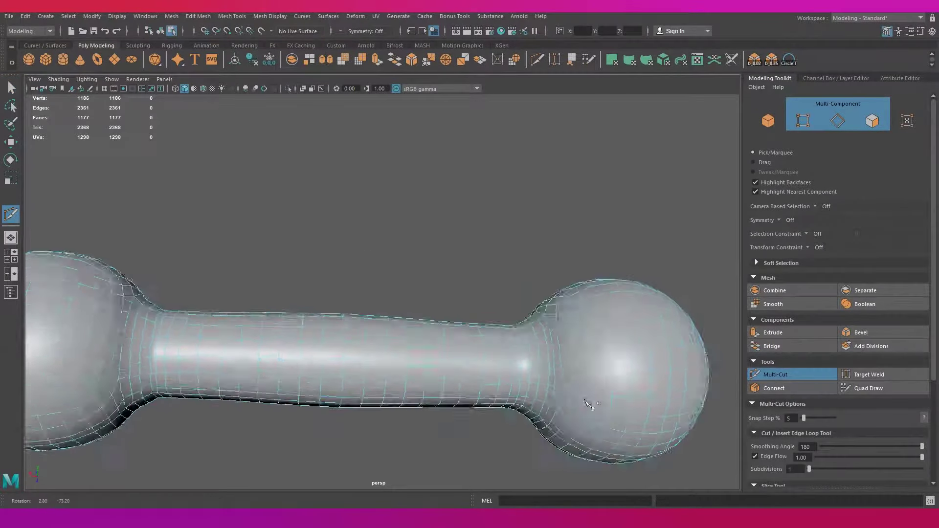
scroll(548, 391, "down", 5)
mouse_move(548, 391)
left_mouse_down("alt")
mouse_move(401, 231)
mouse_move(447, 325)
left_mouse_up("alt")
key("q")
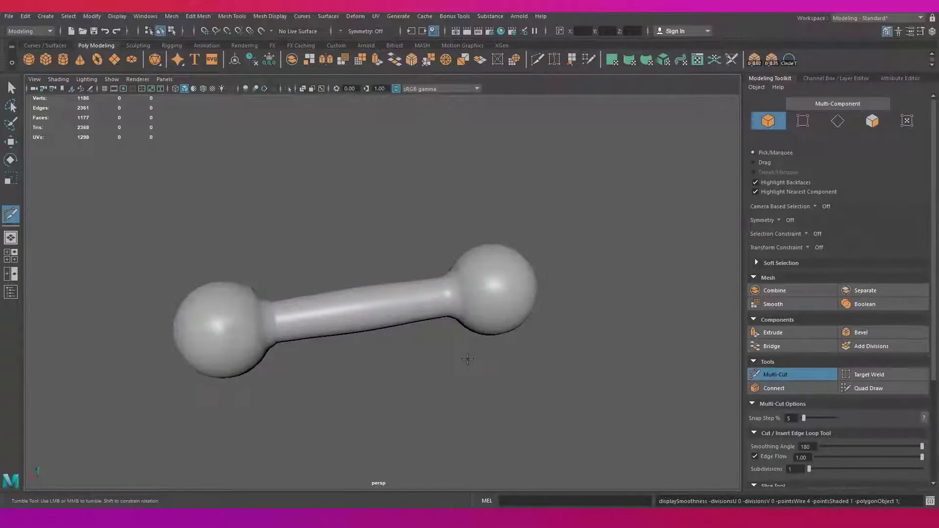
mouse_move(461, 357)
left_mouse_down("alt")
mouse_move(472, 357)
mouse_move(275, 322)
mouse_move(435, 341)
left_mouse_up("alt")
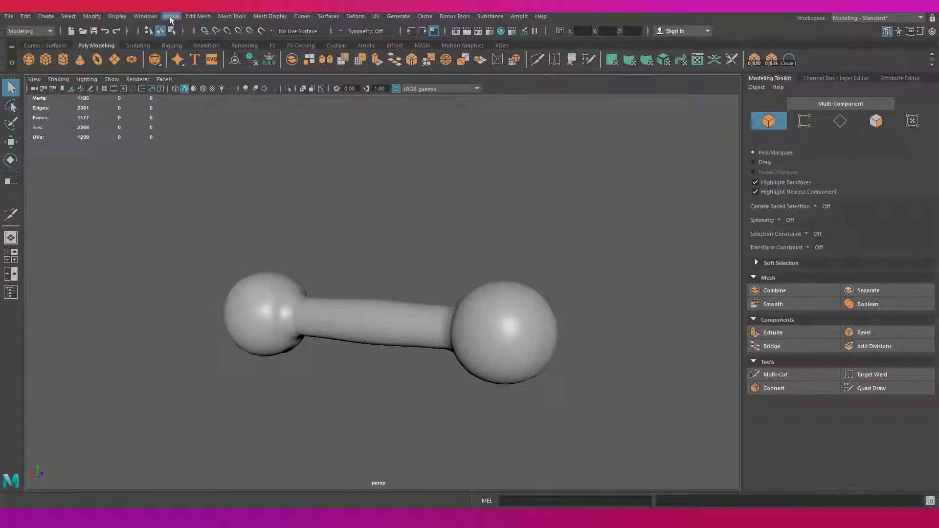
- Restart Multi-Cut on the left sphere with Edge Flow turned off, undoing a stray point
left_click(245, 293)
scroll(256, 273, "up", 2)
key("y")
left_click_drag(255, 273, 201, 301, "alt")
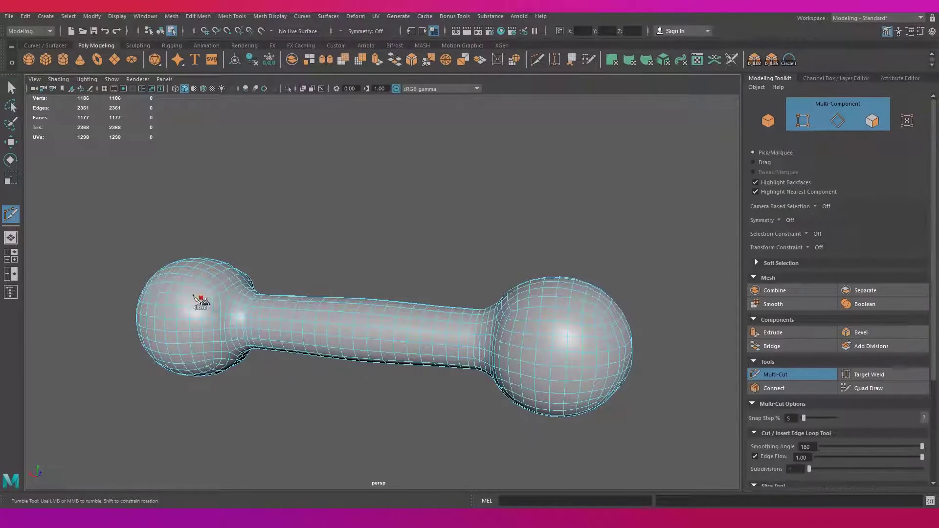
right_click_drag(309, 225, 357, 220, "shift")
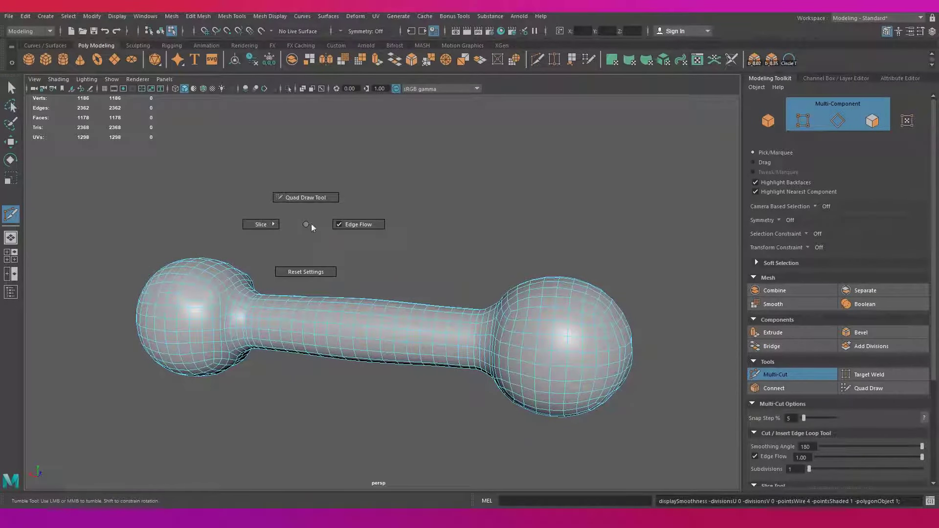
key("ctrl+z")
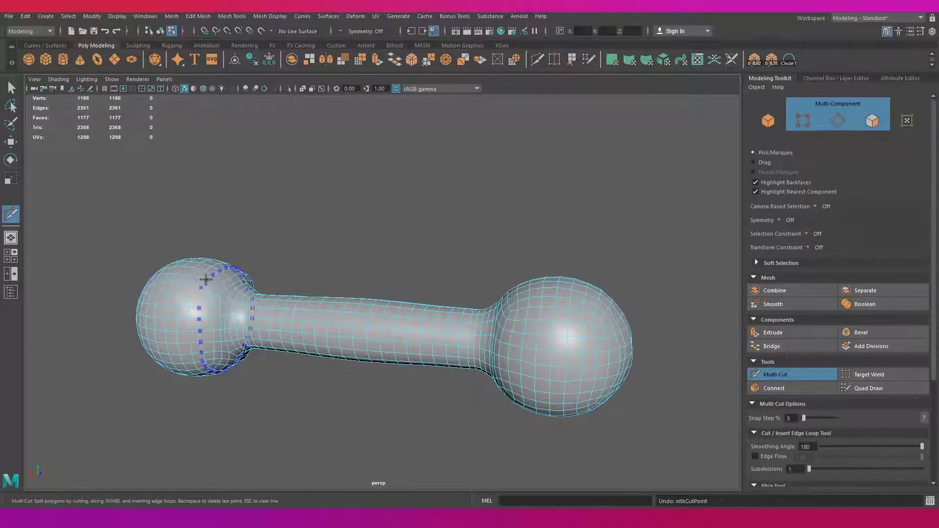
scroll(206, 301, "up", 3)
middle_click_drag(206, 301, 225, 311, "alt")
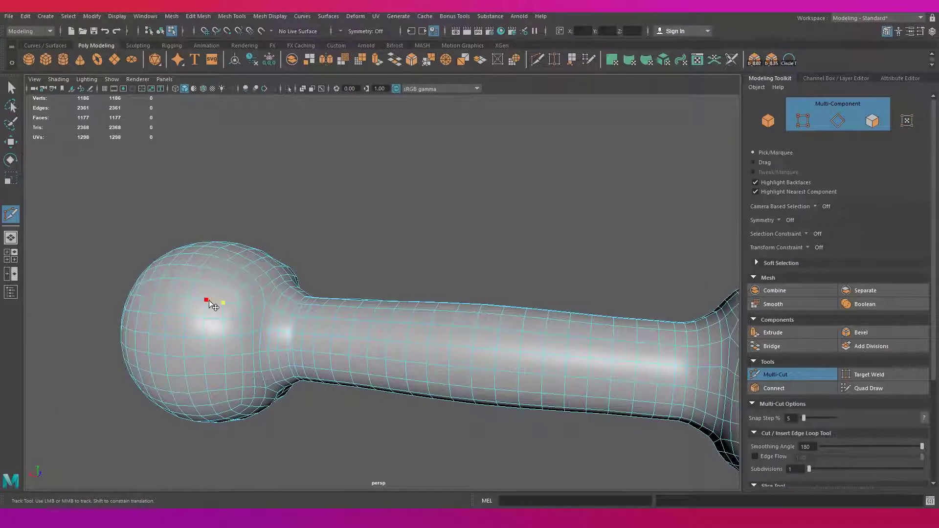
key("F8")
right_click_drag(269, 250, 342, 445)
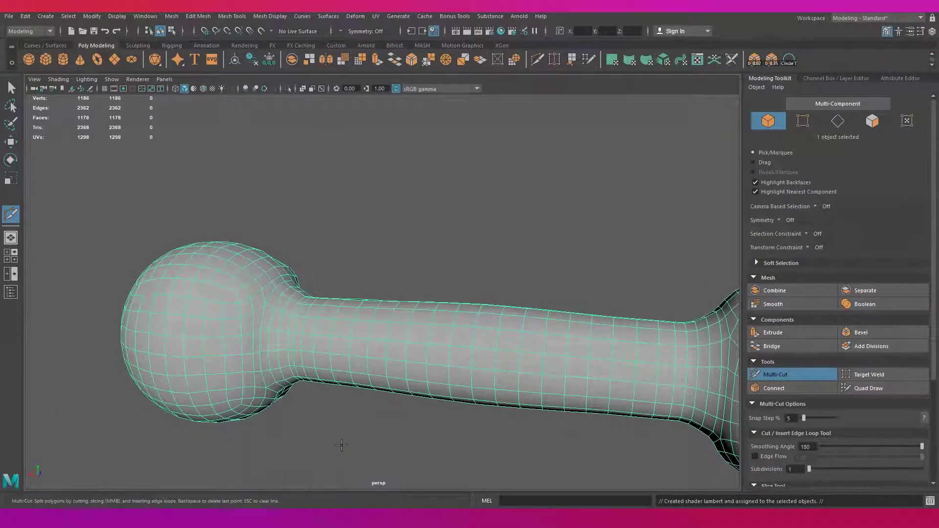
- Place a cut point on the left sphere, then select and frame two sphere faces in wireframe
left_click(210, 283)
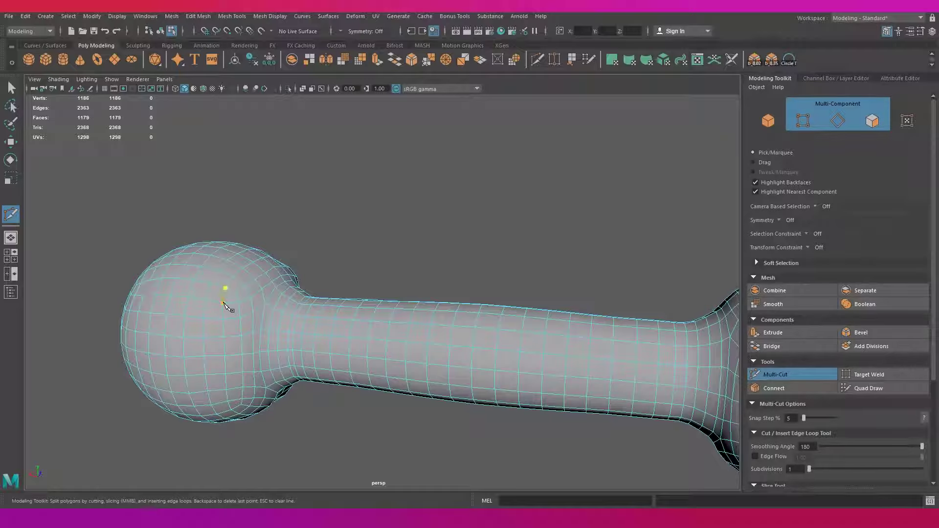
mouse_move(225, 306)
middle_mouse_down("alt")
mouse_move(164, 314)
mouse_move(237, 319)
middle_mouse_up("alt")
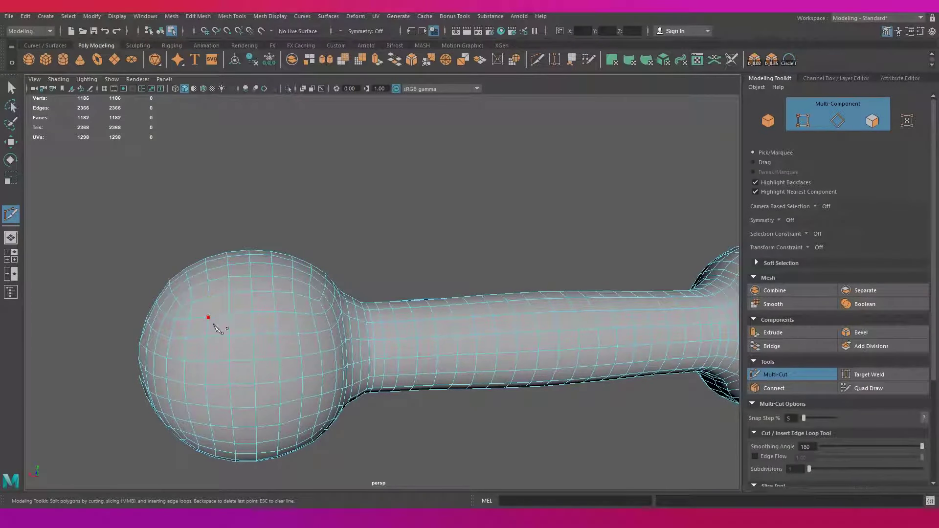
mouse_move(217, 327)
left_mouse_down("alt")
mouse_move(367, 319)
mouse_move(390, 275)
mouse_move(236, 167)
left_mouse_up("alt")
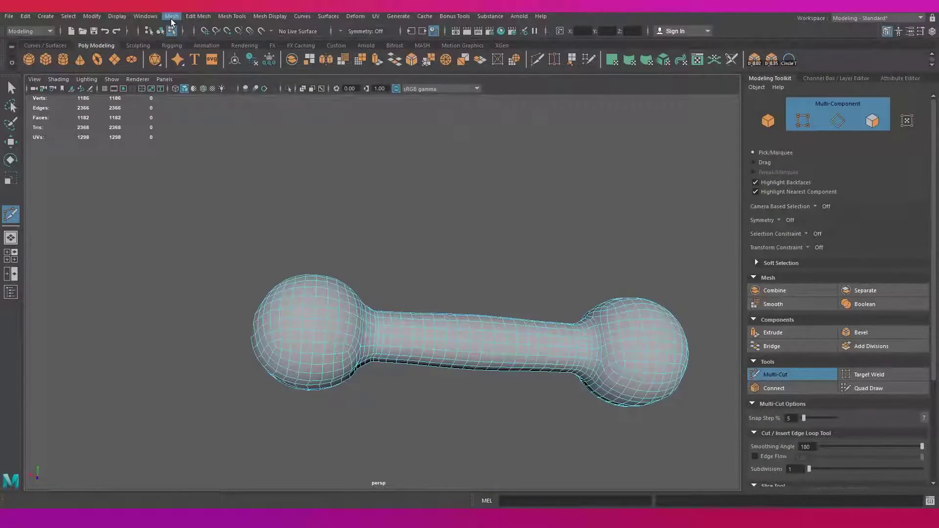
key("F8")
left_click(172, 16)
key("Escape")
key("F8")
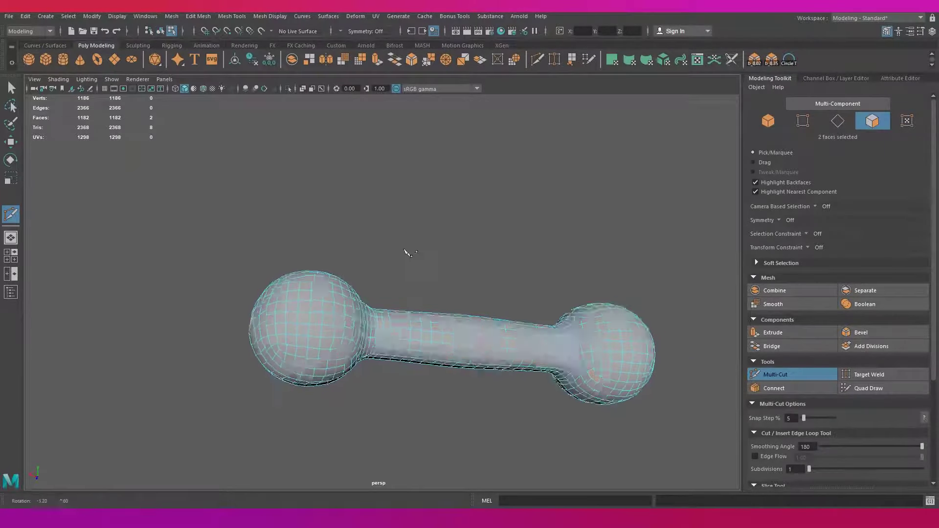
mouse_move(409, 251)
left_mouse_down("alt")
mouse_move(440, 266)
mouse_move(470, 230)
mouse_move(431, 203)
mouse_move(481, 231)
mouse_move(409, 269)
mouse_move(269, 240)
left_mouse_up("alt")
key("4")
key("f")
- Cut a new edge across the two sphere faces, then return to object mode and shaded display
left_click(502, 212)
scroll(356, 324, "down", 5)
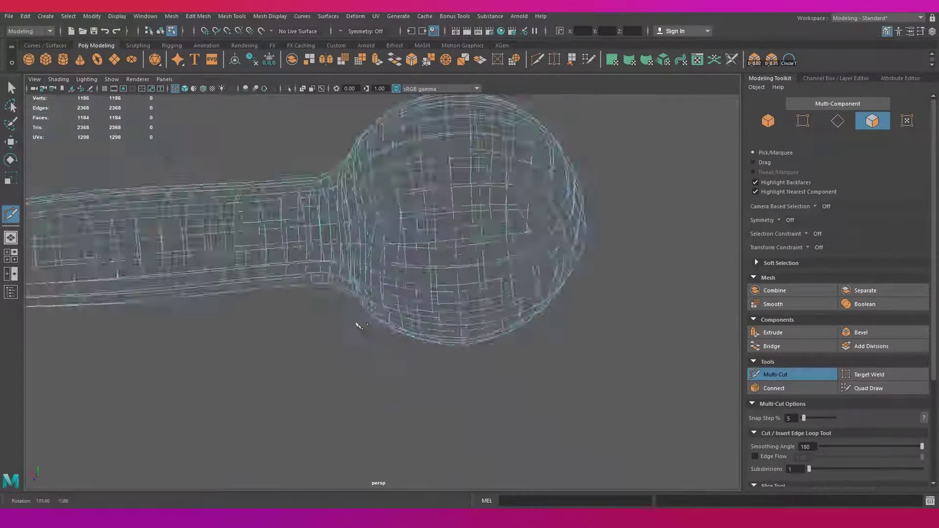
key("F8")
key("q")
mouse_move(366, 325)
left_mouse_down("alt")
mouse_move(350, 318)
mouse_move(335, 347)
mouse_move(426, 347)
left_mouse_up("alt")
key("5")
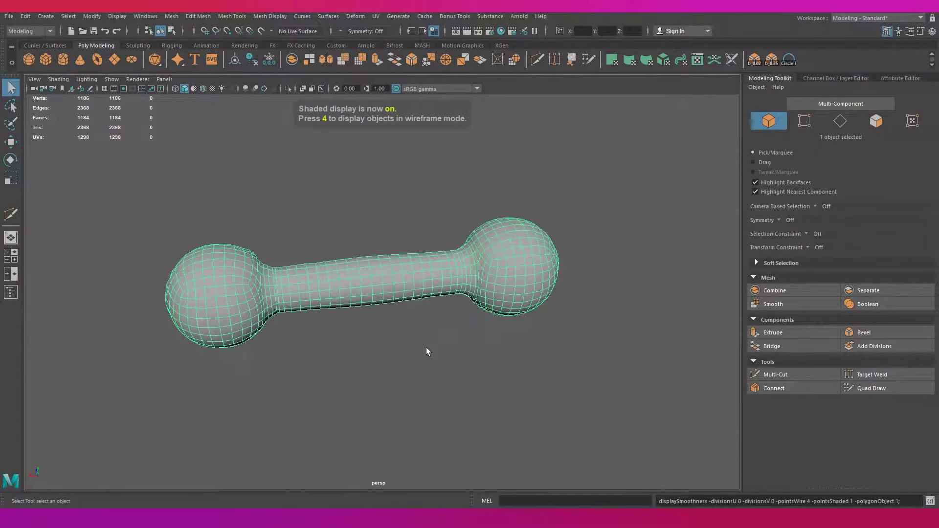
- From the top view, Shift-drag clone the dumbbell into four stacked copies
left_click_drag(430, 306, 329, 282, "alt")
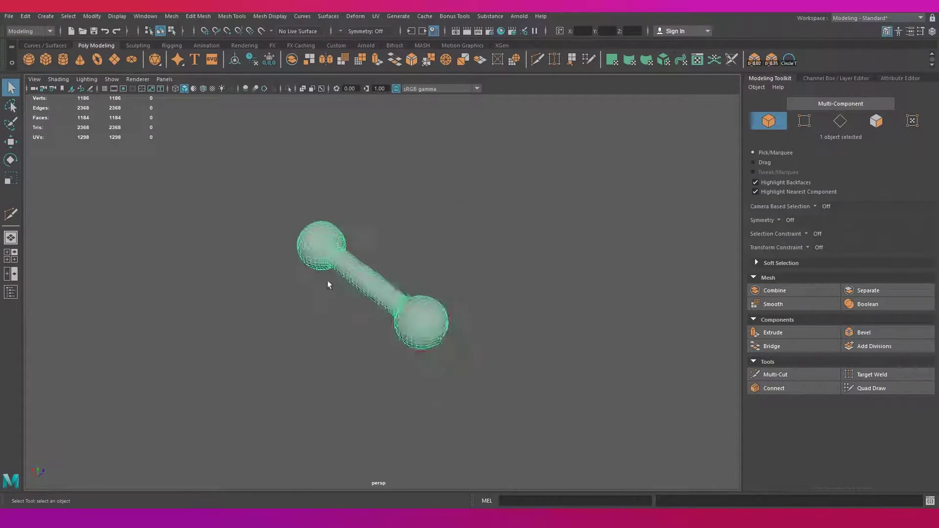
key("space")
mouse_move(419, 272)
left_mouse_down()
mouse_move(377, 281)
mouse_move(381, 313)
mouse_move(382, 235)
left_mouse_up()
key("w")
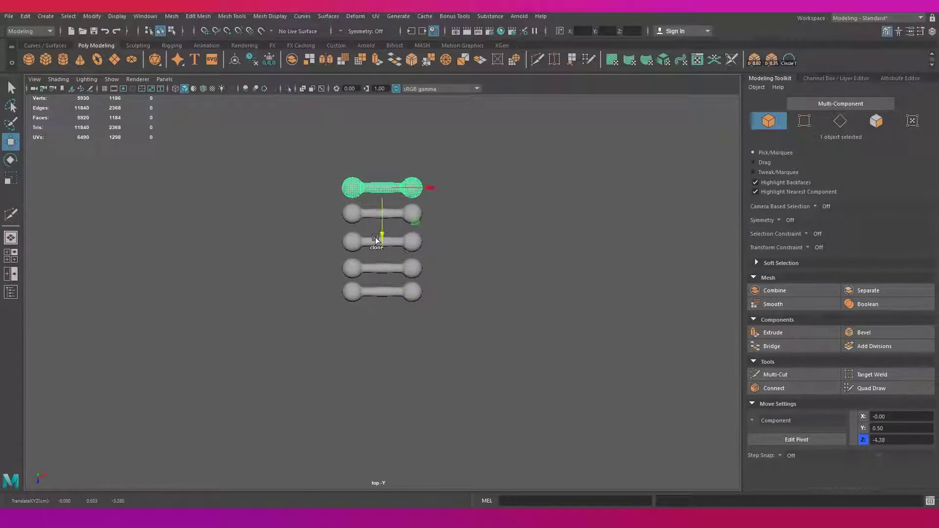
scroll(486, 317, "up", 4)
scroll(464, 283, "down", 4)
- Scale the top three dumbbells uniformly up to 1.25
left_click_drag(296, 141, 477, 246)
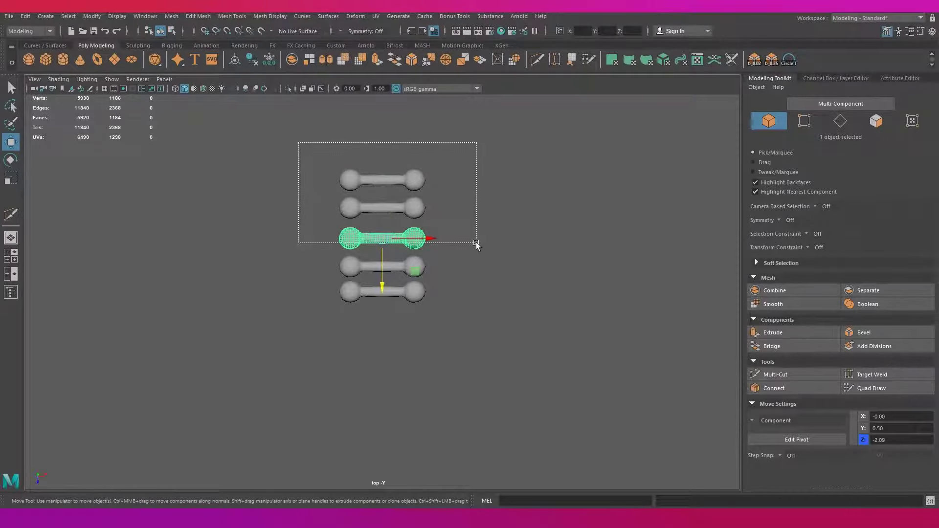
key("r")
mouse_move(379, 236)
left_mouse_down()
mouse_move(390, 241)
mouse_move(383, 216)
left_mouse_up()
- Move the top dumbbells upward to space out the stack evenly
left_click(419, 183)
key("w")
left_click(422, 209)
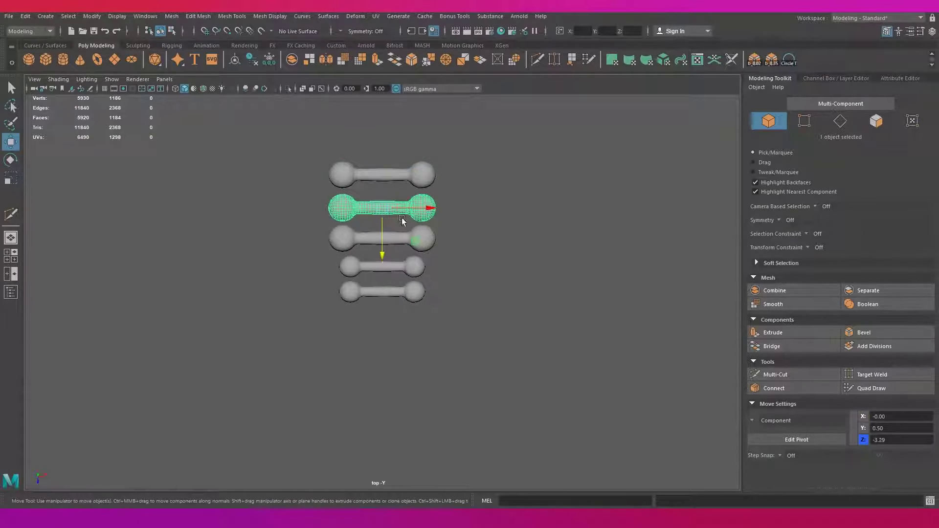
left_click(379, 173)
left_click_drag(382, 188, 382, 163)
left_click(383, 207)
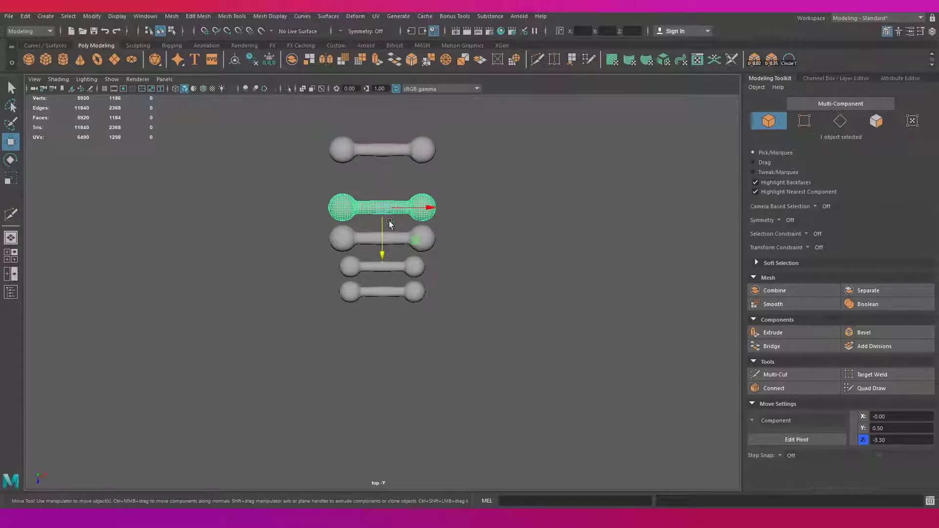
left_click_drag(383, 223, 382, 211)
left_click(383, 238)
- Enlarge the third dumbbell's end-sphere faces
scroll(474, 246, "up", 2)
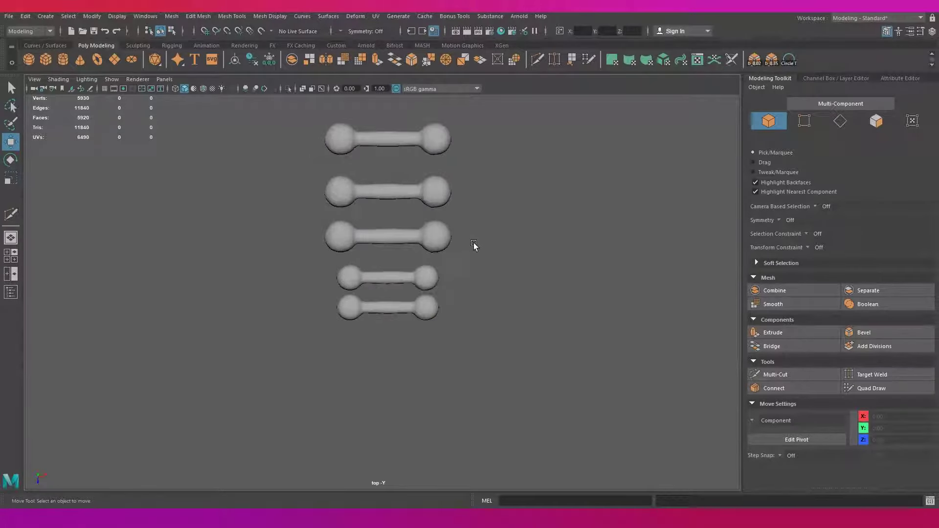
key("F11")
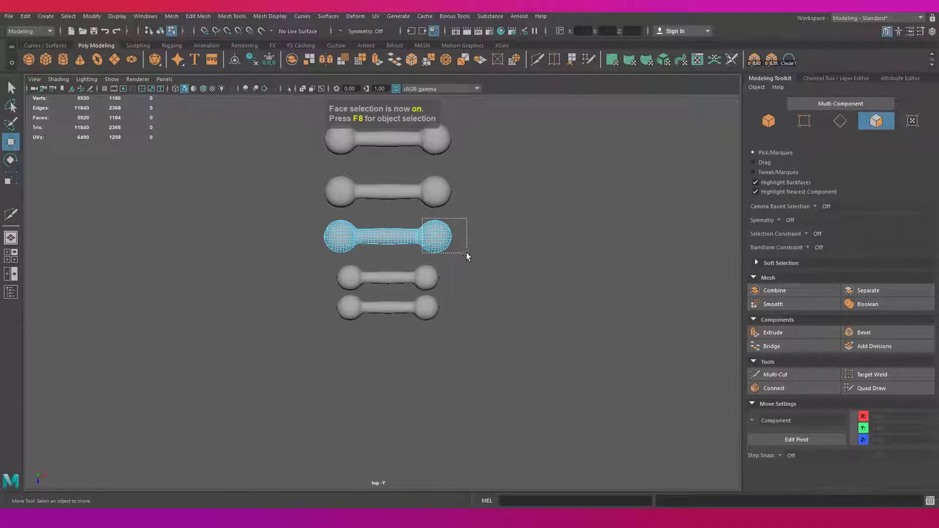
left_click_drag(466, 254, 466, 255)
left_click_drag(315, 216, 357, 262, "shift")
scroll(385, 233, "up", 3)
key("r")
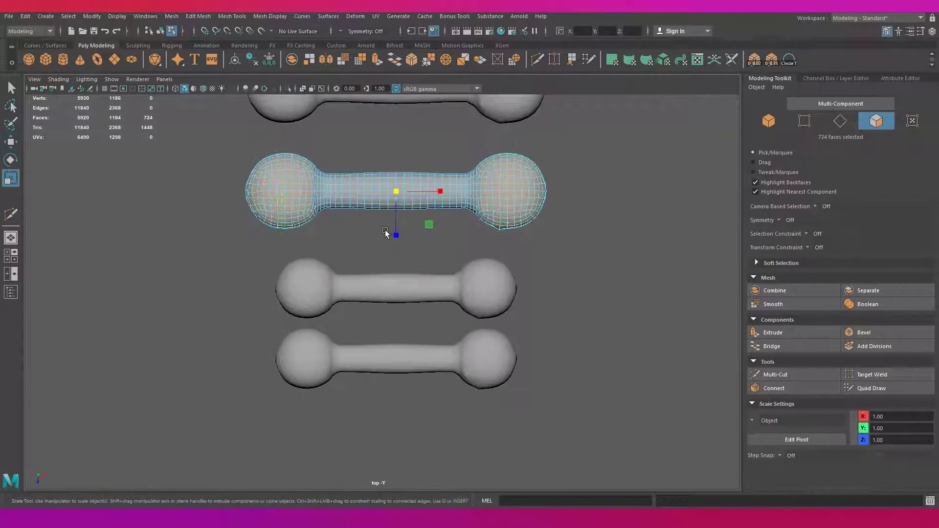
left_click_drag(396, 191, 411, 191)
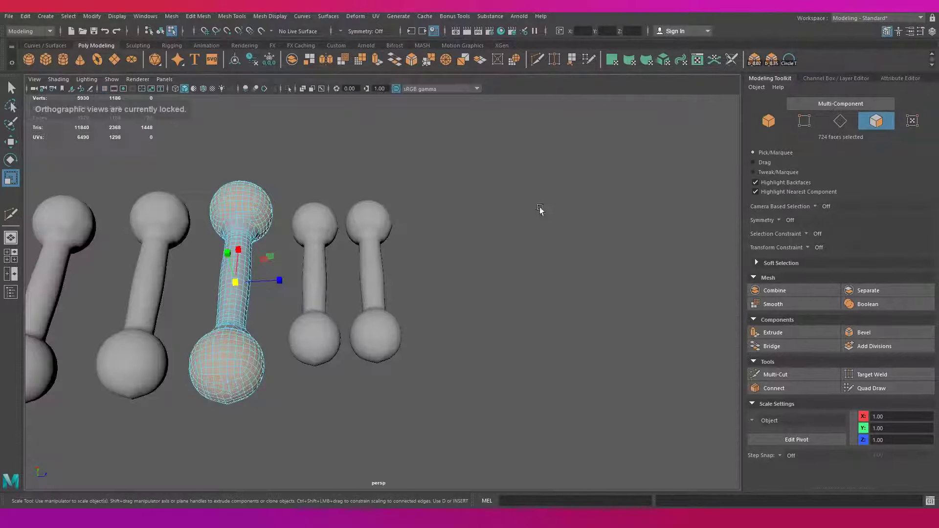
- Select another dumbbell's end-sphere faces with soft selection, then deselect them from the top view
mouse_move(540, 209)
left_mouse_down("alt")
mouse_move(487, 221)
mouse_move(487, 236)
left_mouse_up("alt")
left_click(487, 222)
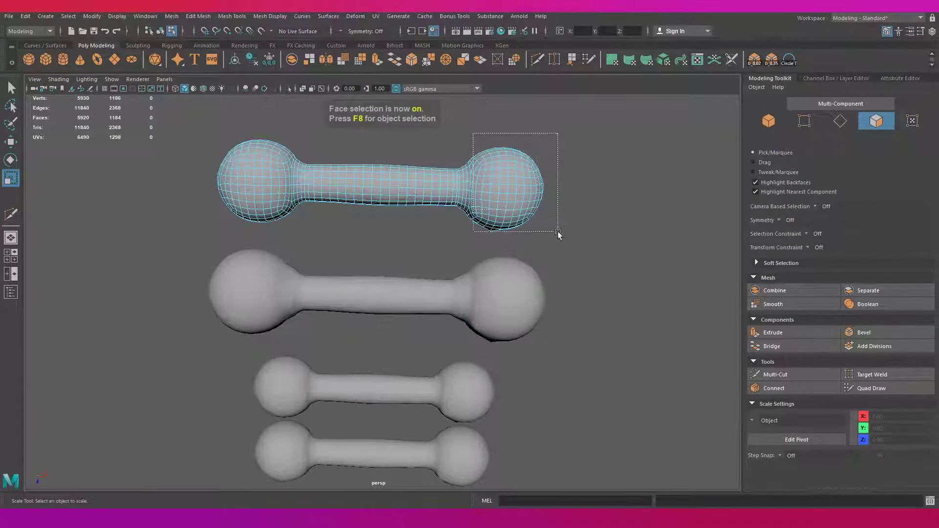
left_click_drag(558, 233, 558, 232)
left_click_drag(203, 126, 294, 217, "shift")
key("b")
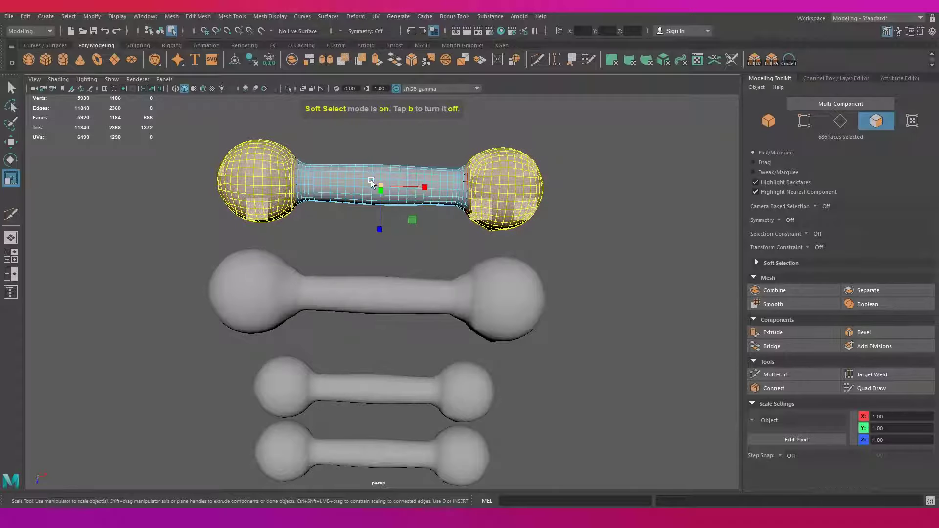
mouse_move(379, 185)
left_mouse_down("alt")
mouse_move(412, 230)
mouse_move(504, 236)
mouse_move(454, 229)
left_mouse_up("alt")
key("space")
middle_click_drag(541, 235, 404, 209, "alt")
scroll(404, 209, "up", 2)
left_click_drag(562, 196, 602, 184, "alt")
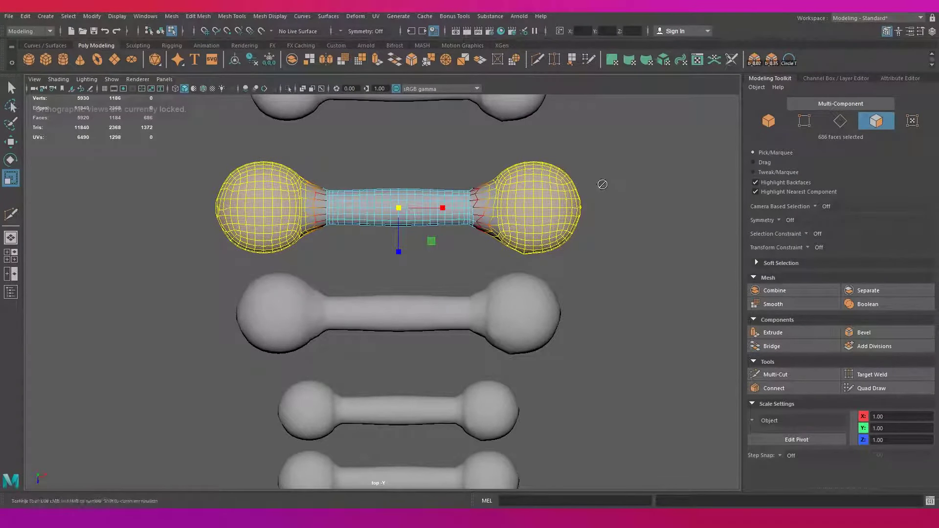
mouse_move(602, 184)
middle_mouse_down("alt")
mouse_move(583, 206)
mouse_move(534, 171)
middle_mouse_up("alt")
left_click_drag(497, 111, 579, 202)
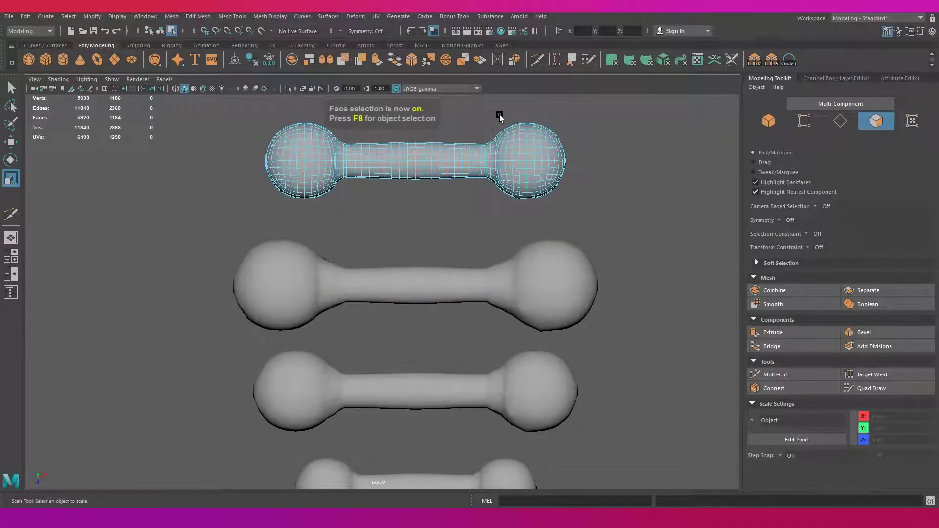
- Enlarge both end spheres of the top dumbbell
left_click_drag(500, 116, 643, 253)
left_click_drag(336, 216, 338, 217, "shift")
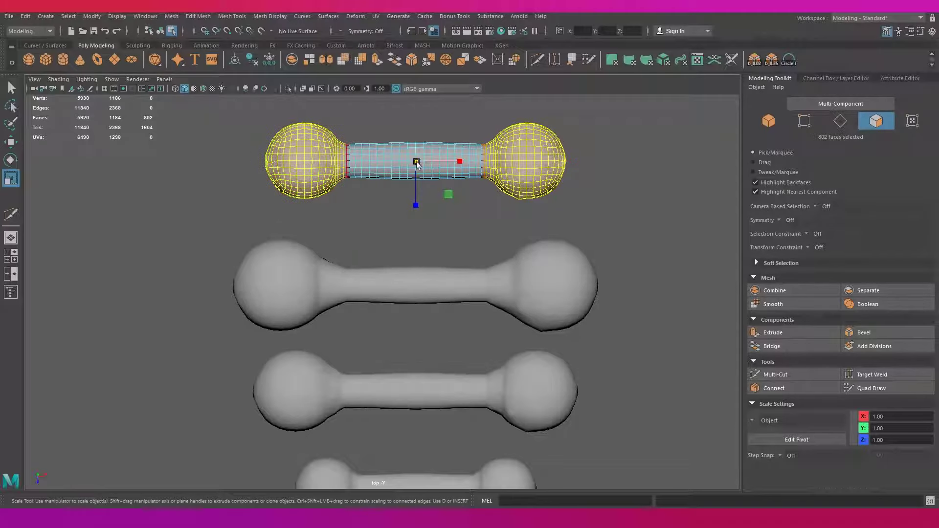
left_click_drag(415, 159, 482, 161)
left_click(508, 230)
- Select an edge loop on the top dumbbell's handle and scale it slightly wider
right_click(467, 218, "shift")
left_click(469, 218)
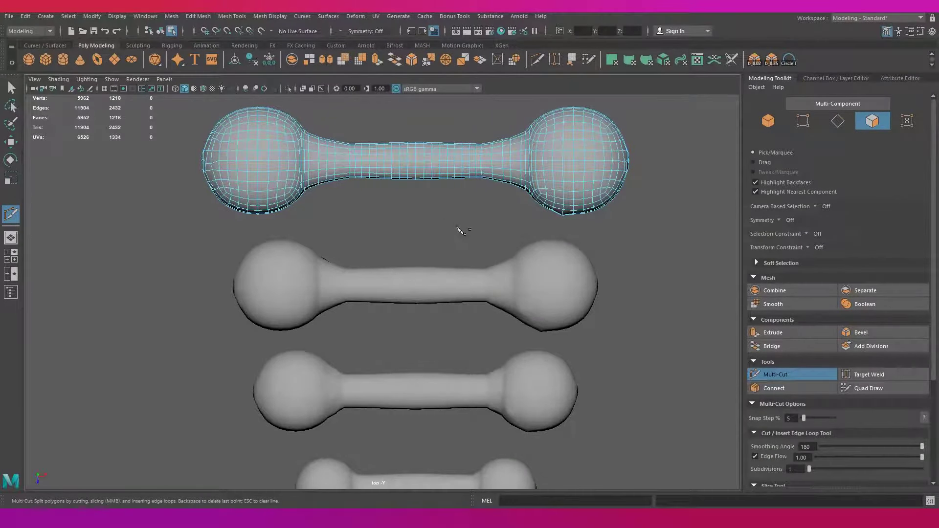
key("q")
left_click(423, 157)
scroll(465, 193, "up", 2)
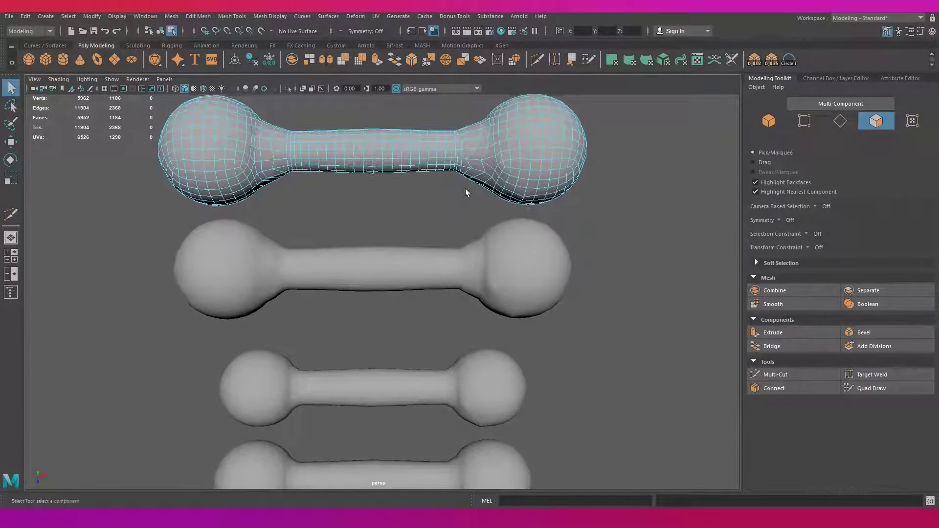
key("F10")
double_click(485, 124)
key("r")
mouse_move(472, 148)
left_mouse_down()
mouse_move(516, 151)
mouse_move(379, 188)
left_mouse_up()
left_click_drag(351, 197, 529, 341, "alt")
type("polyRemesh")
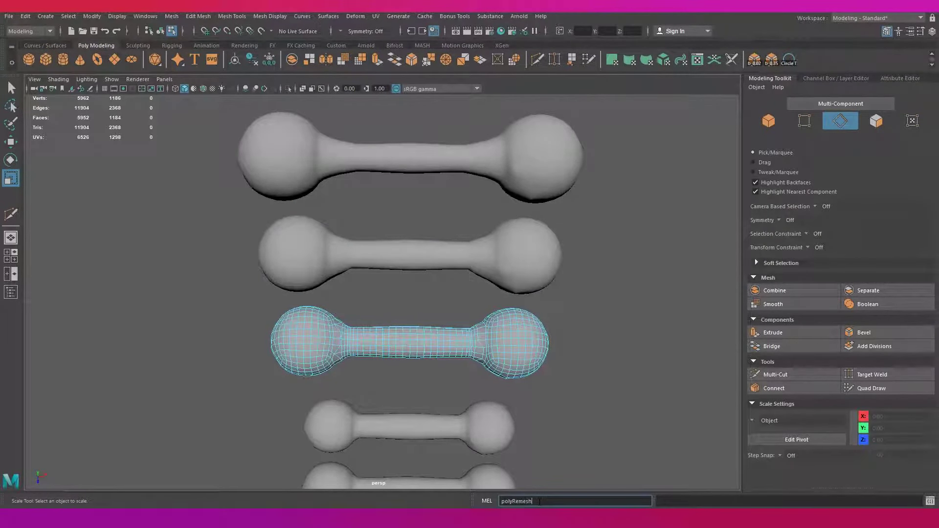
- Remesh the third dumbbell with a Refine Threshold of 0.584
key("Return")
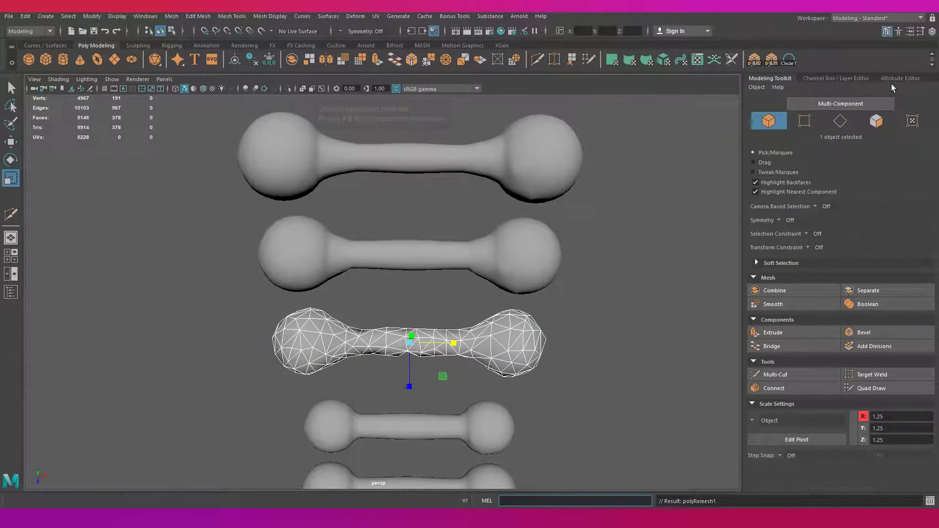
left_click(898, 79)
left_click_drag(843, 195, 819, 194)
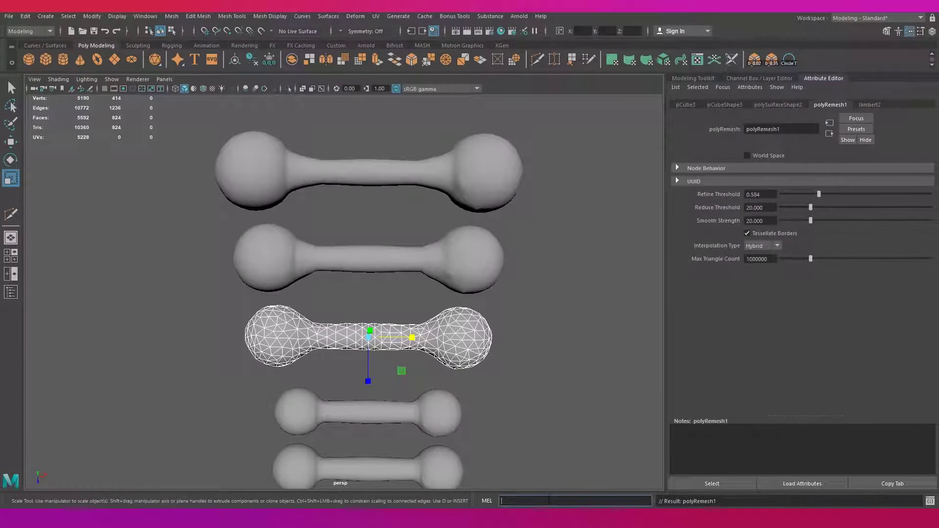
- Retopologize the third dumbbell with polyRetopo at a Target Face Count of 1200
type("polyRetopo")
key("Return")
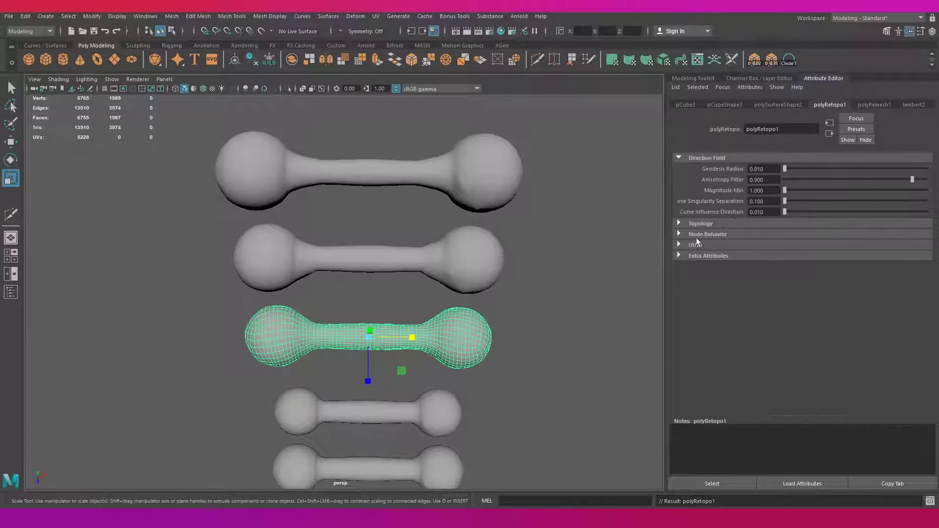
left_click(704, 224)
left_click(436, 416)
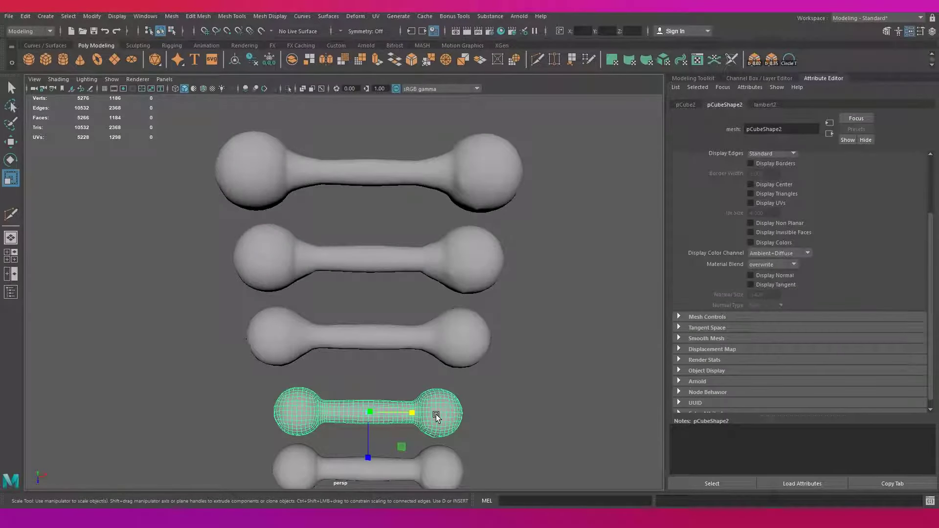
left_click(436, 464)
left_click(460, 338)
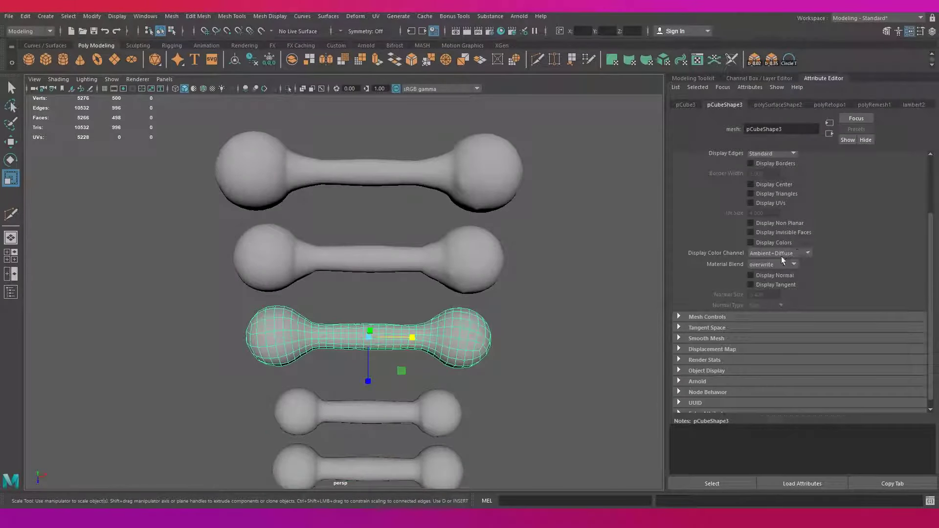
left_click(826, 104)
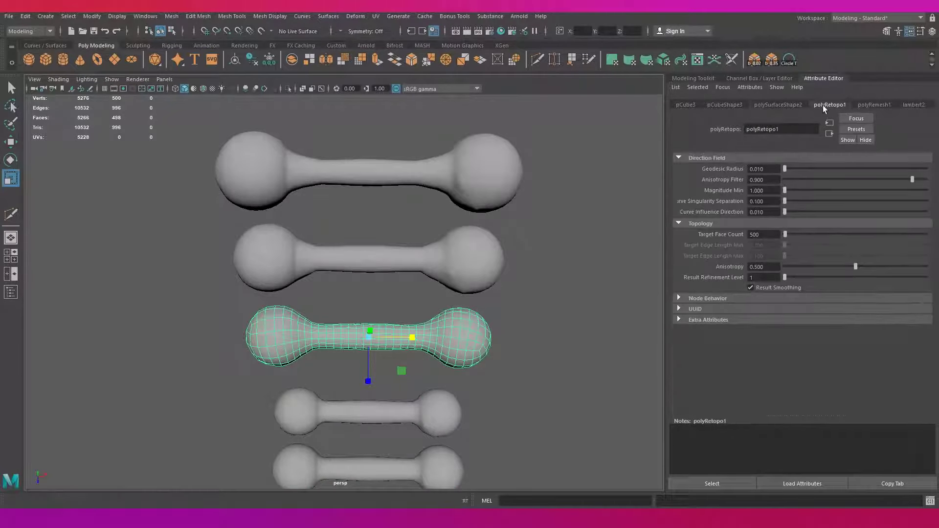
type("1200")
key("Return")
- Run polyRemesh on the next dumbbell
left_click_drag(303, 273, 404, 273, "alt")
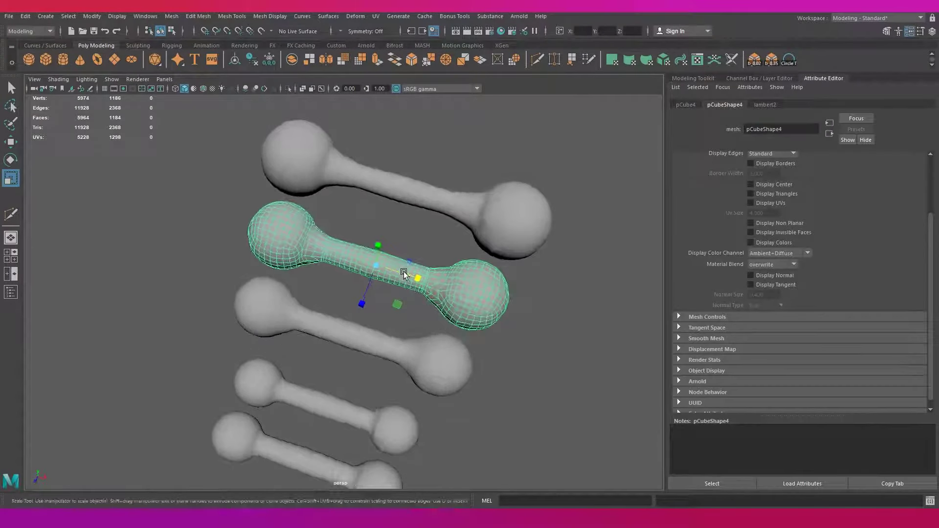
type("polyRemesh")
key("Return")
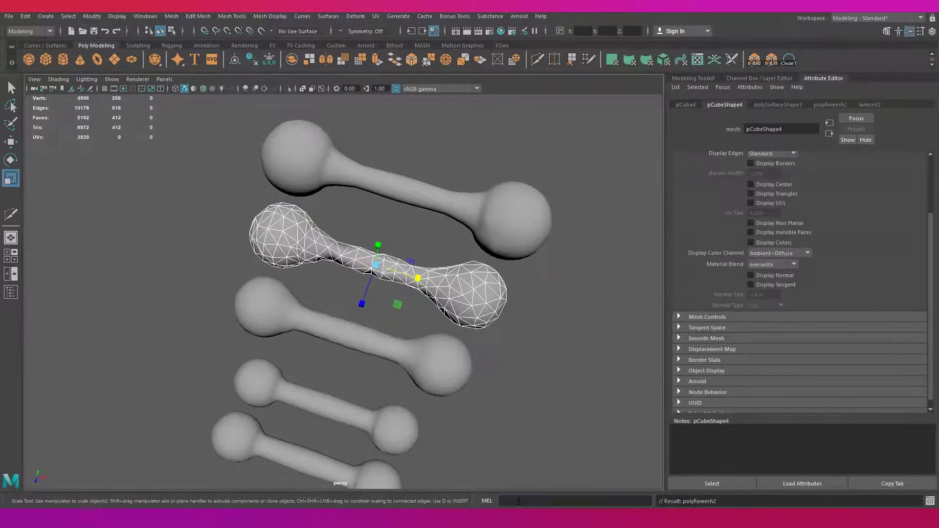
left_click(817, 107)
left_click_drag(579, 293, 541, 329, "alt")
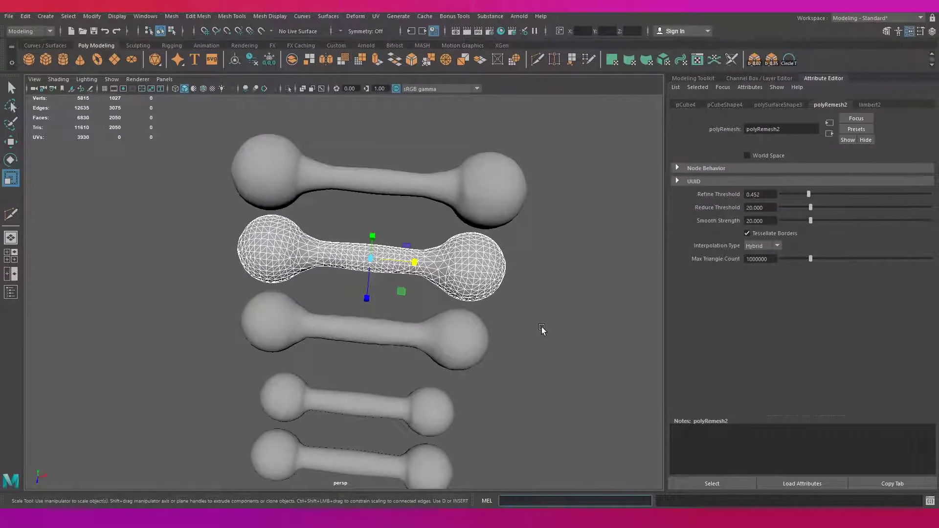
- Retopologize that dumbbell with polyRetopo, Target Face Count 1200
key("F8")
key("F8")
left_click(530, 501)
type("Retopo")
key("Return")
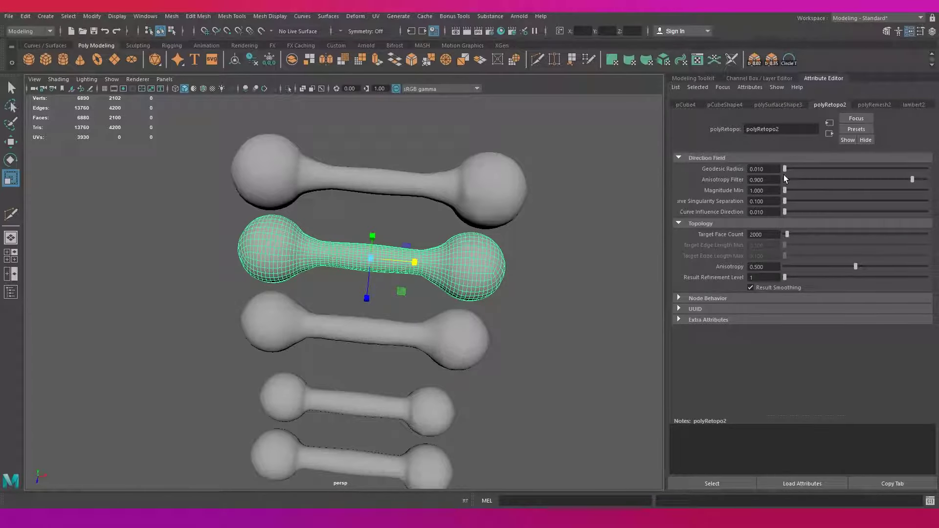
double_click(757, 234)
type("1200")
key("Return")
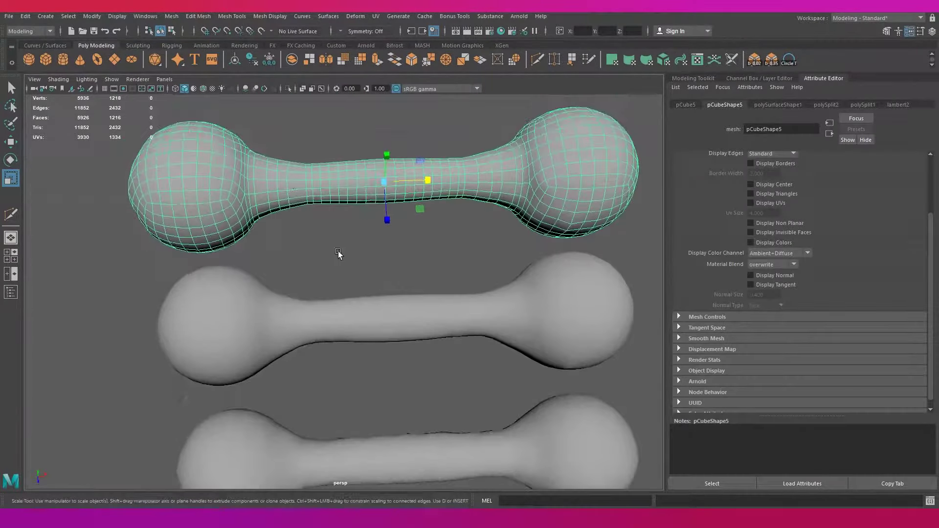
- Insert an extra edge loop at the top dumbbell's left neck
key("F10")
double_click(272, 184)
double_click(253, 184)
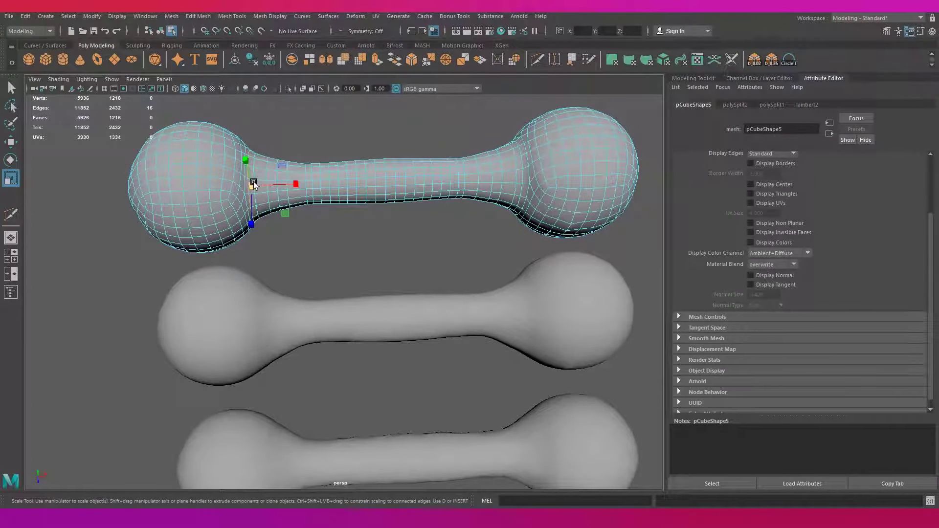
double_click(259, 187)
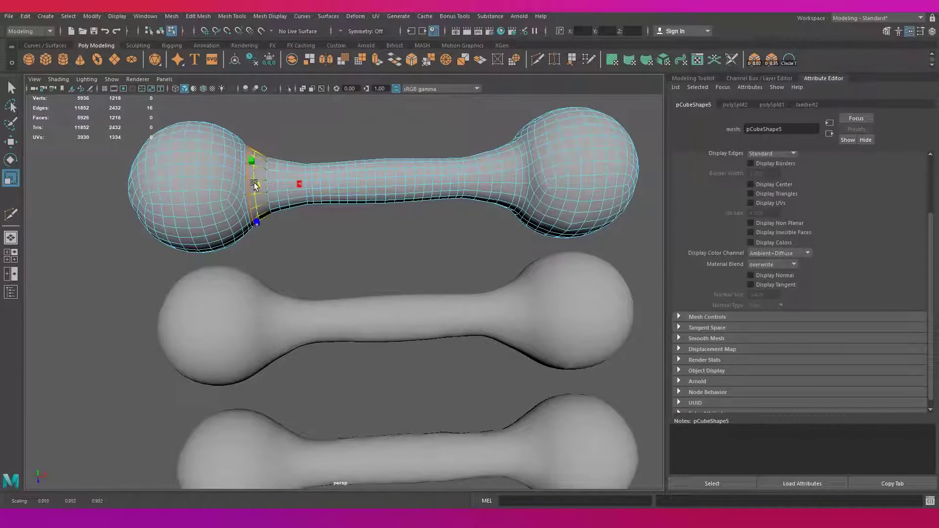
left_click(262, 175, "ctrl")
key("q")
key("F8")
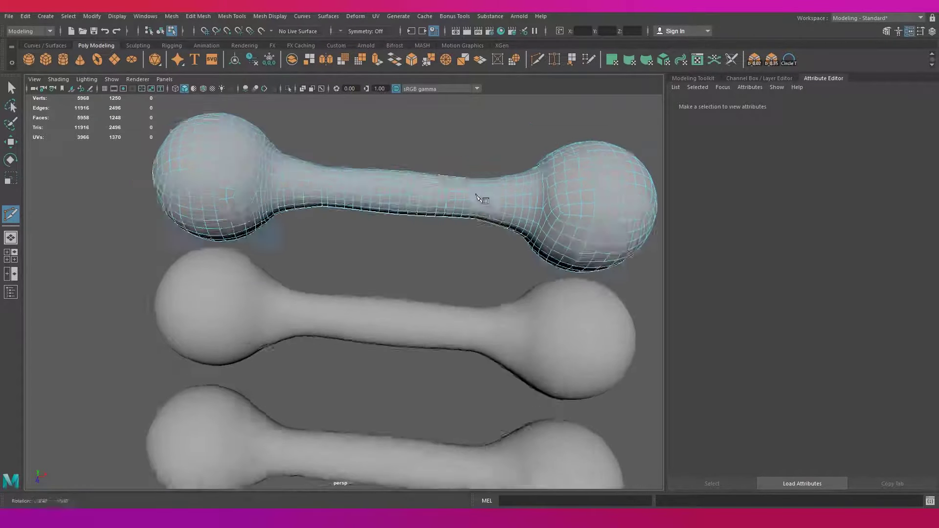
left_click_drag(450, 193, 530, 468, "alt")
- Remesh the top dumbbell at Refine Threshold 0.484 and retopologize it to 1300 target faces
type("yRemesh")
key("Return")
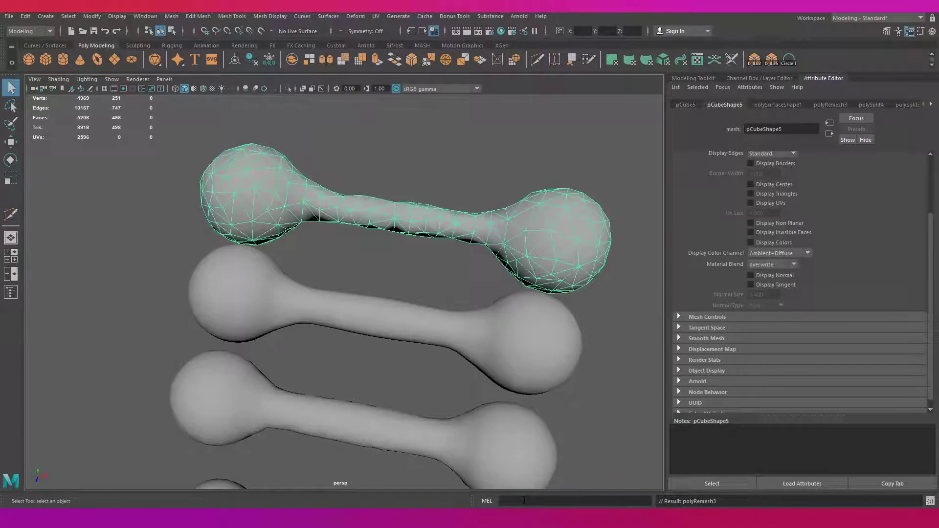
left_click(830, 104)
left_click_drag(822, 194, 811, 196)
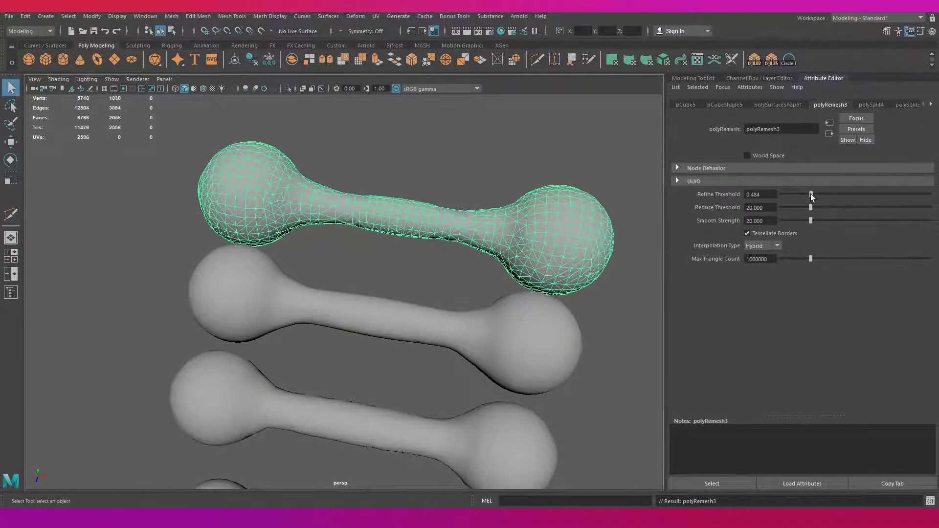
type("polyRetopo")
key("Return")
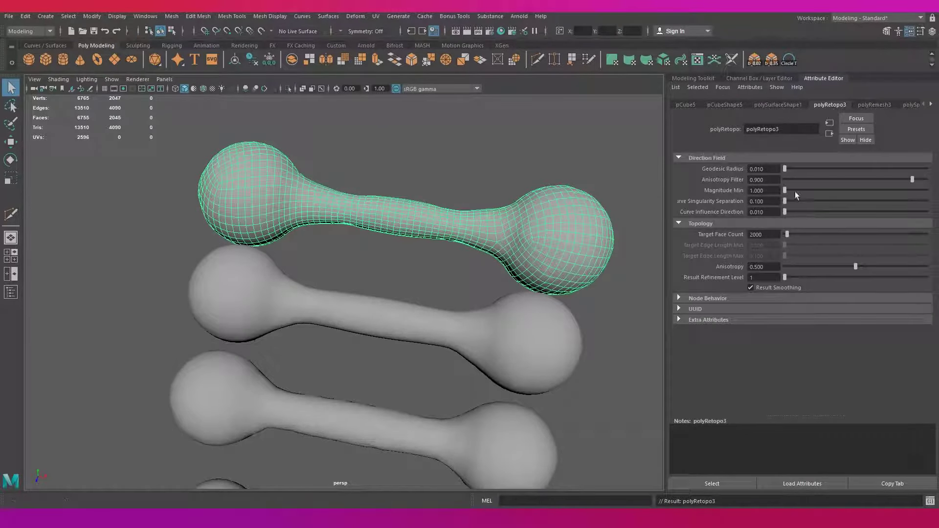
left_click_drag(785, 237, 784, 236)
mouse_move(419, 147)
left_mouse_down("alt")
mouse_move(395, 169)
mouse_move(414, 211)
left_mouse_up("alt")
key("F11")
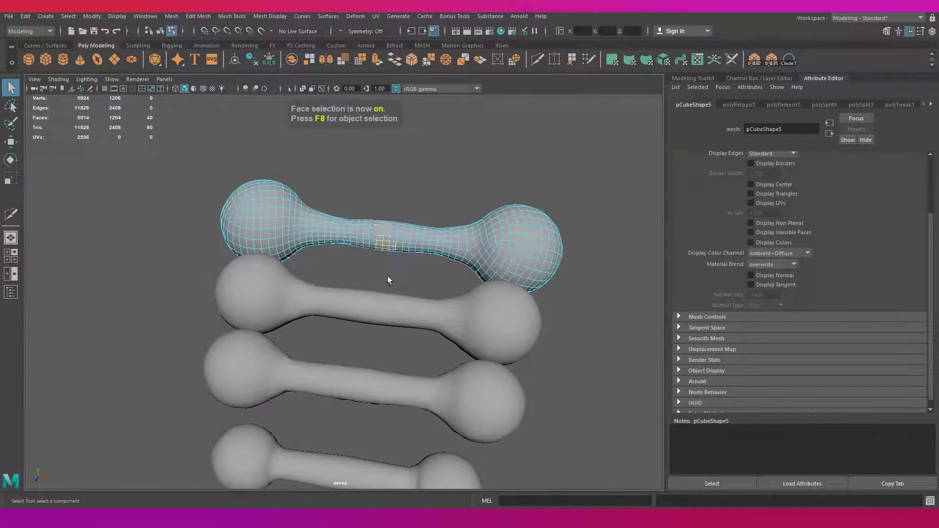
mouse_move(439, 263)
left_mouse_down("alt")
mouse_move(405, 195)
mouse_move(308, 101)
left_mouse_up("alt")
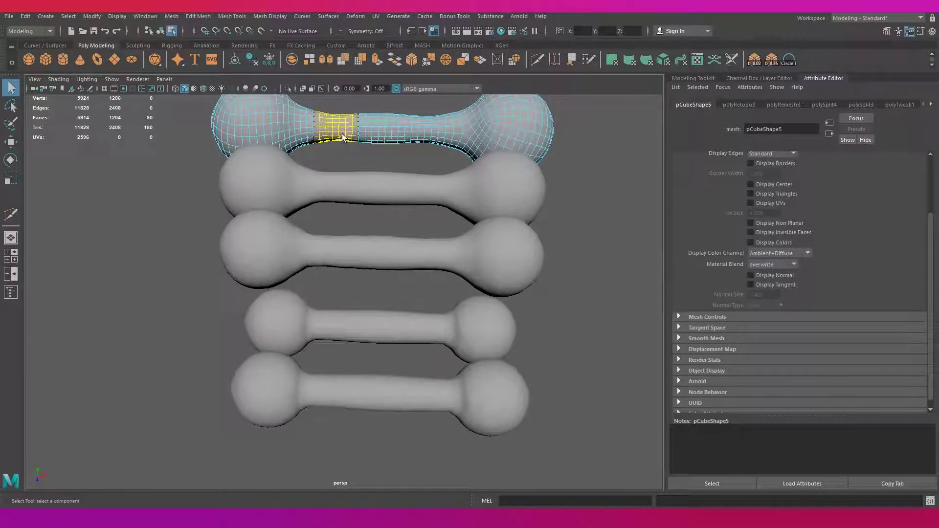
left_click_drag(352, 147, 330, 104)
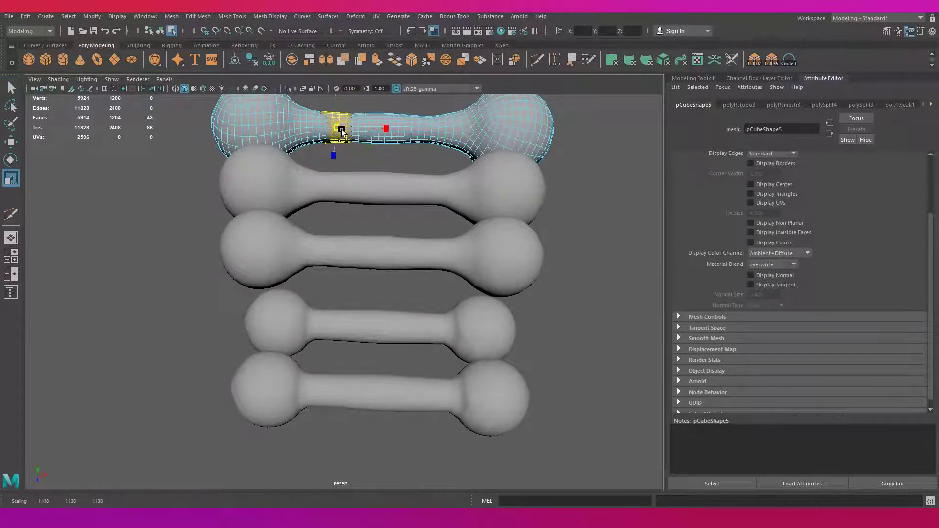
left_click_drag(371, 147, 349, 146, "alt")
left_click_drag(397, 114, 406, 132)
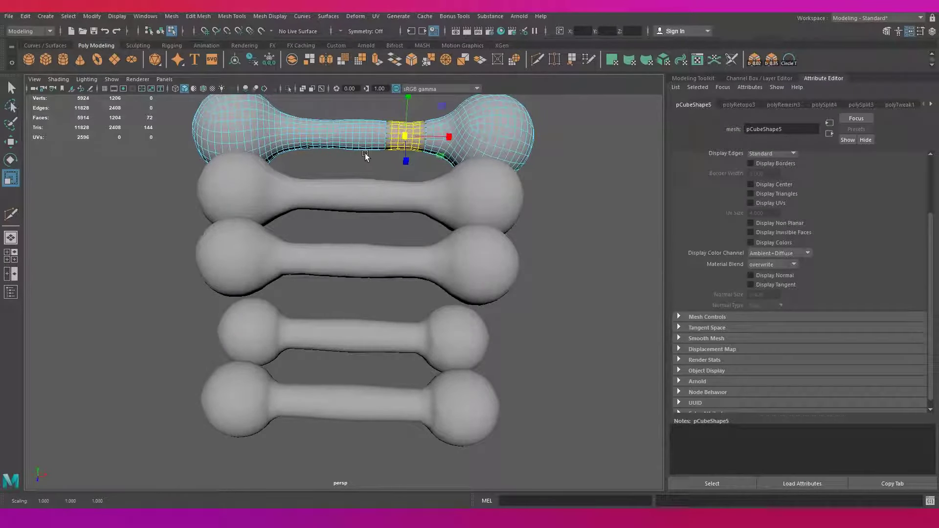
left_click_drag(365, 157, 496, 290, "alt")
scroll(498, 307, "down", 5)
scroll(341, 242, "up", 6)
left_click(280, 179)
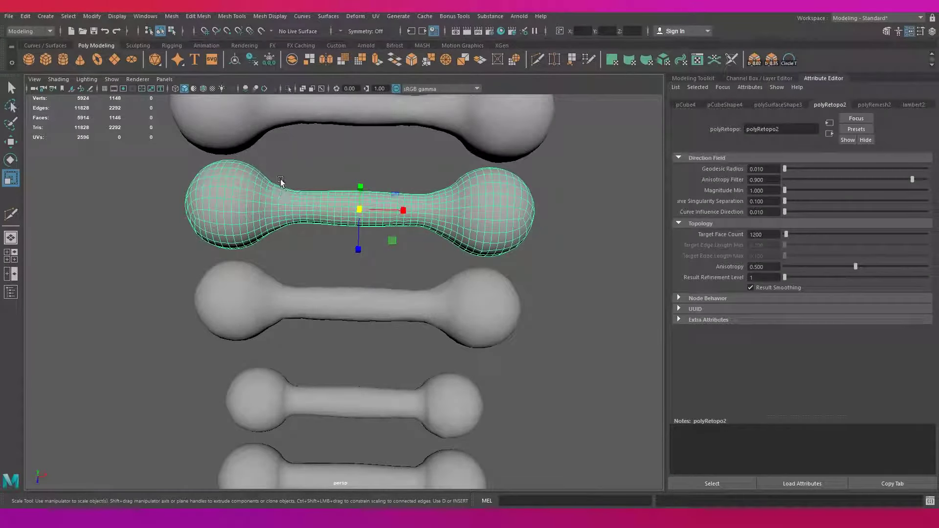
left_click(287, 242)
scroll(425, 272, "down", 3)
scroll(376, 173, "up", 2)
scroll(324, 226, "up", 2)
left_click(324, 226)
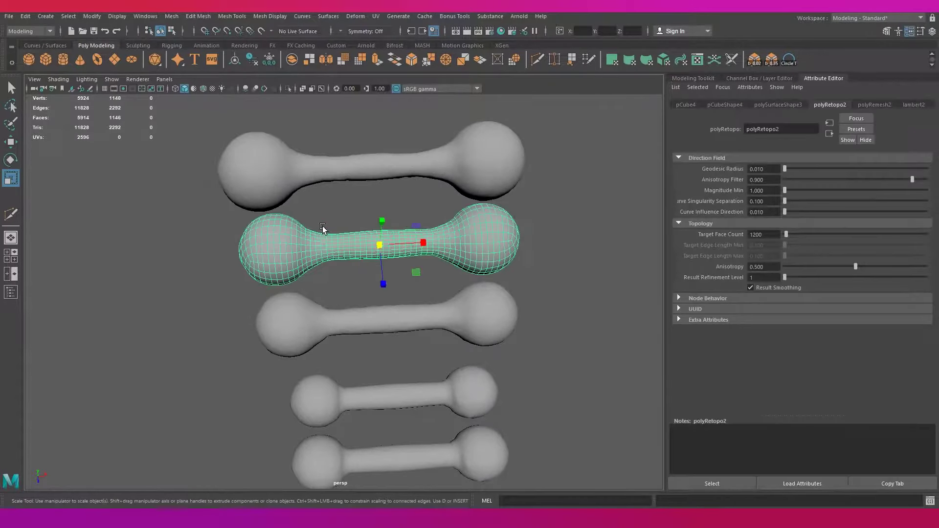
scroll(304, 221, "up", 2)
key("F11")
left_click(297, 212)
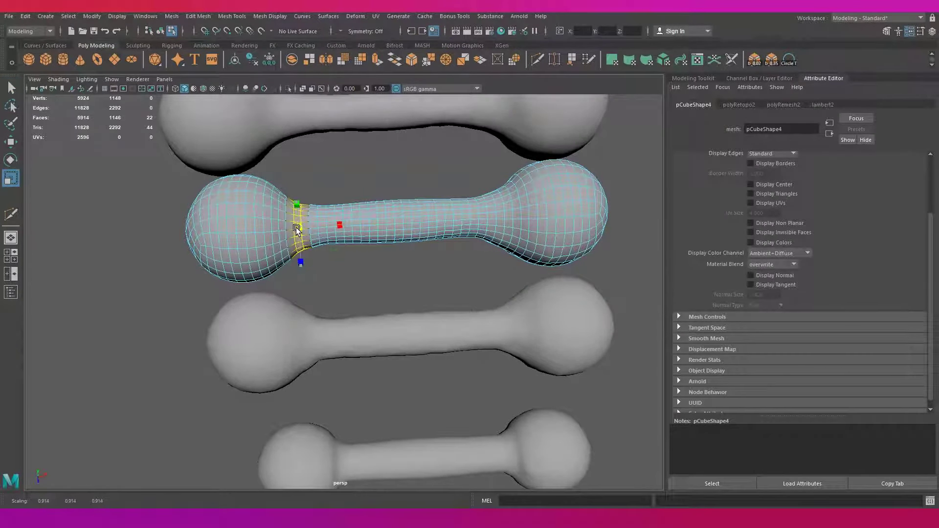
double_click(306, 217)
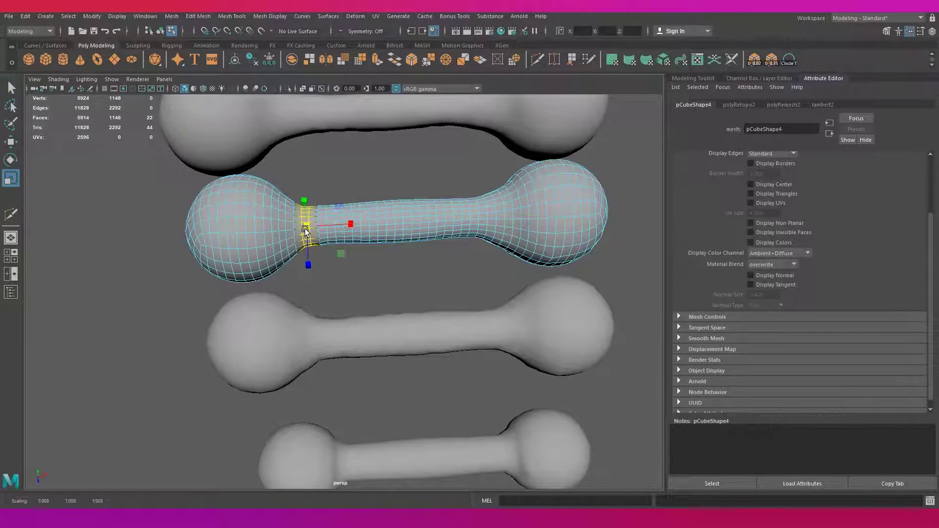
double_click(490, 205)
key("q")
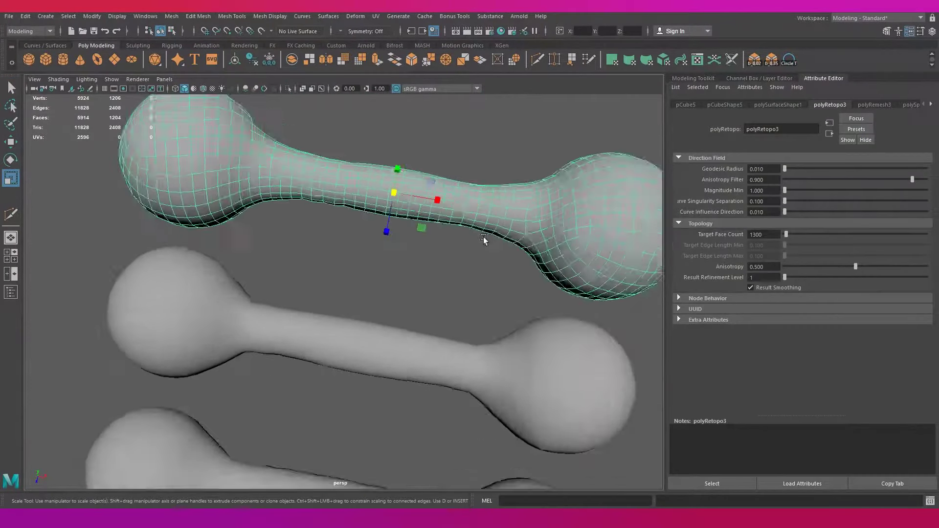
key("F11")
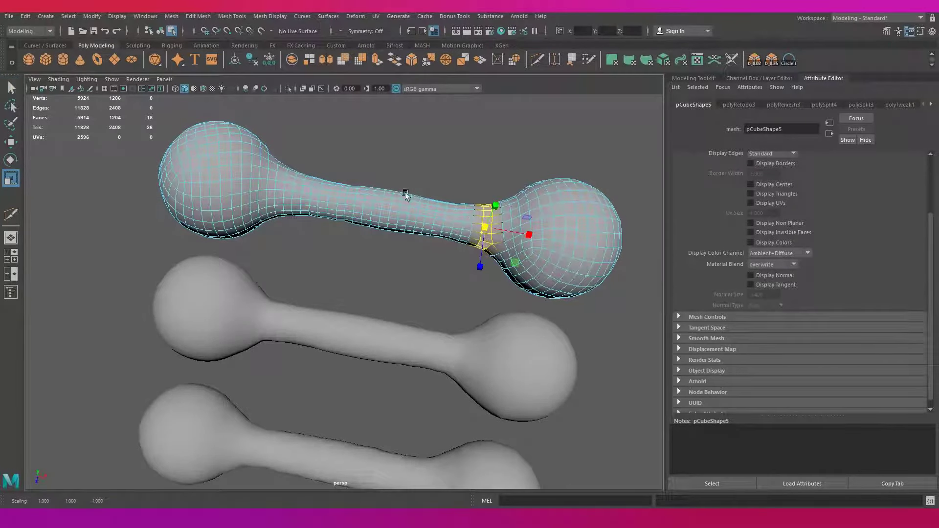
left_click(344, 188)
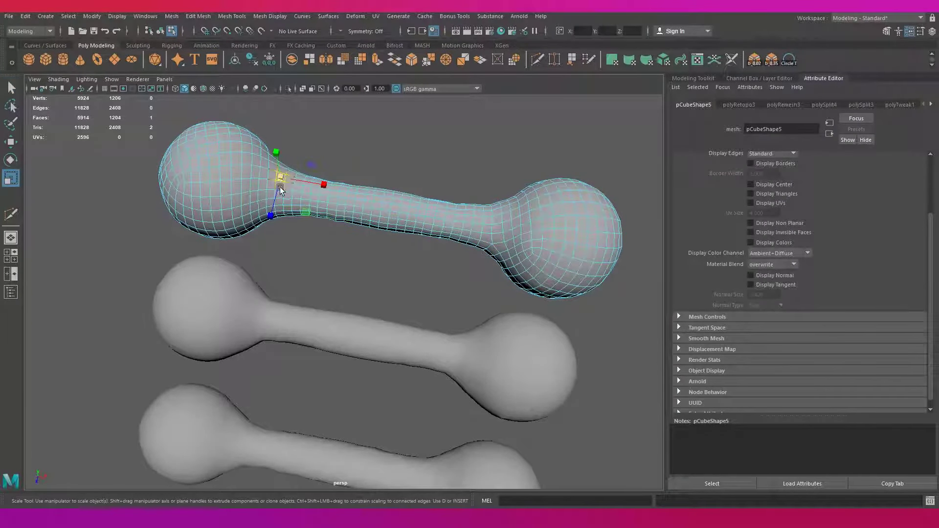
left_click(306, 188)
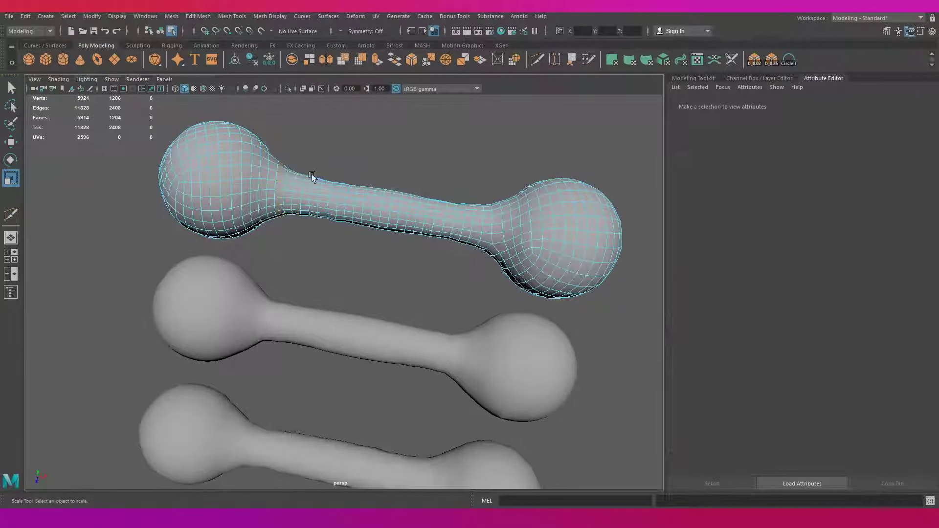
key("q")
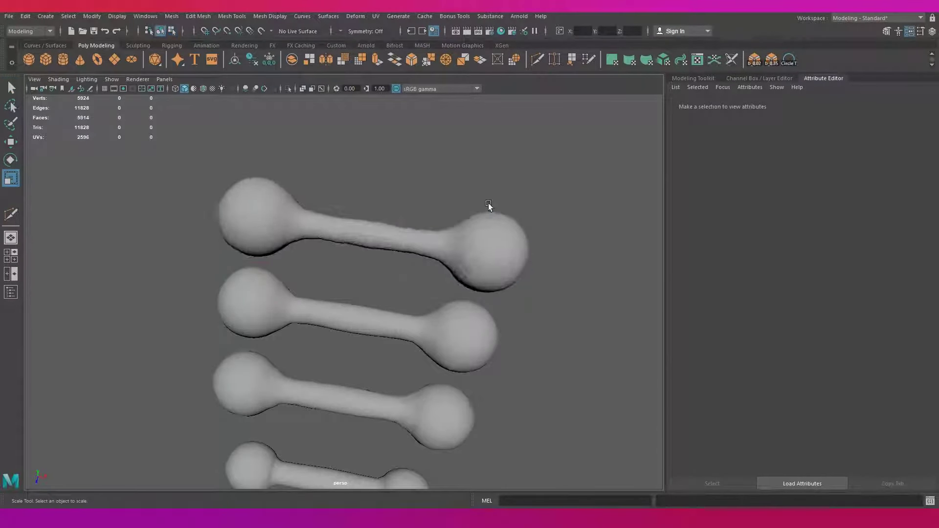
- Brush the dumbbells with the Sculpting shelf's Smooth tool to even their surfaces
left_click_drag(488, 203, 354, 219, "alt")
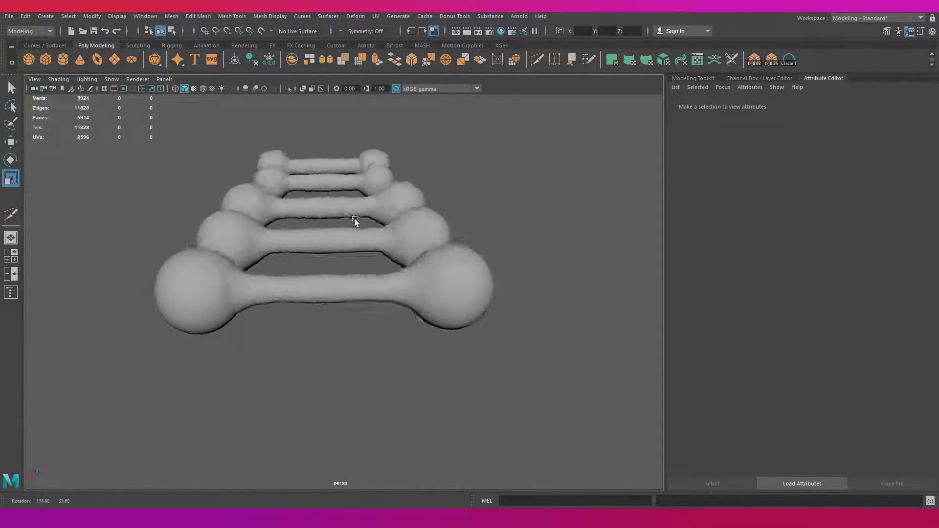
left_click(45, 45)
left_click(138, 45)
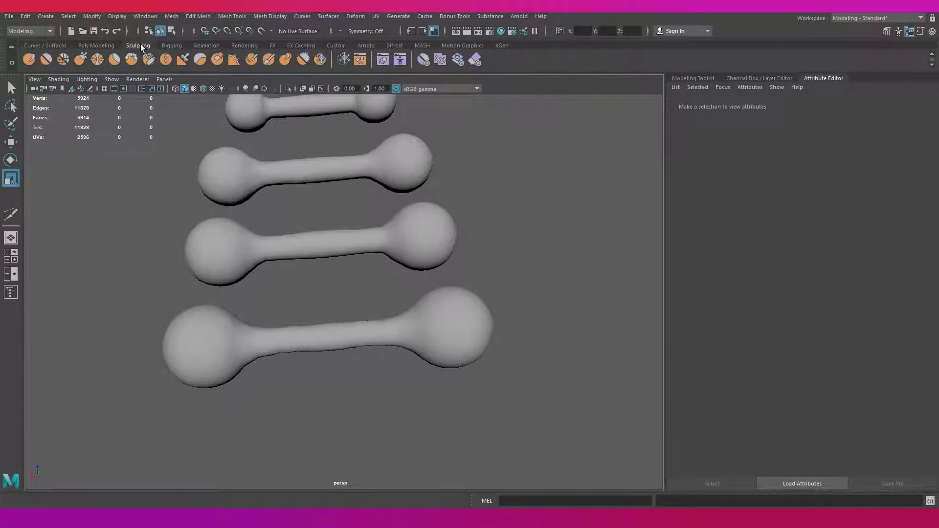
left_click(365, 330)
mouse_move(365, 329)
left_mouse_down("alt")
mouse_move(357, 337)
mouse_move(303, 255)
mouse_move(367, 251)
left_mouse_up("alt")
left_click(342, 340)
left_click_drag(342, 339, 365, 319, "alt")
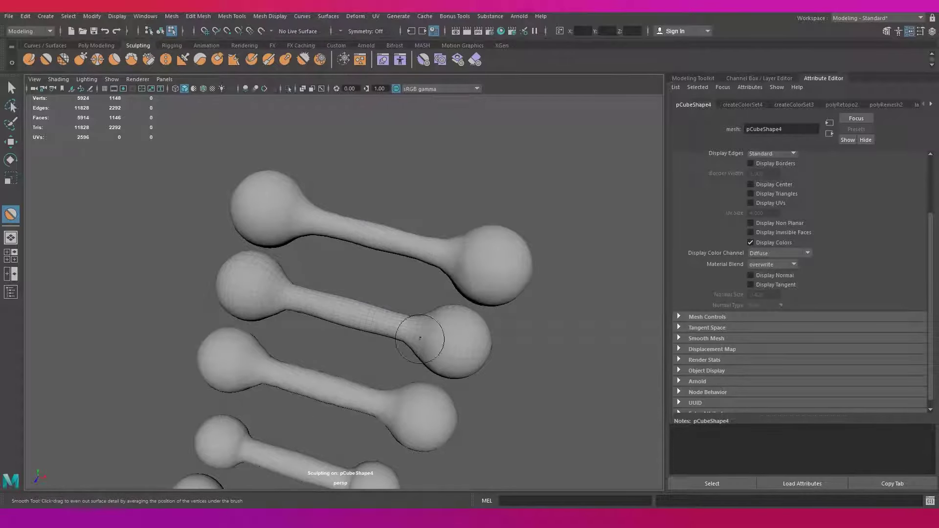
- Return to the Select tool and pick the bottom dumbbell from a top-down view
key("q")
mouse_move(420, 338)
left_mouse_down("alt")
mouse_move(408, 360)
mouse_move(346, 402)
mouse_move(284, 431)
left_mouse_up("alt")
right_click_drag(284, 431, 393, 374, "alt")
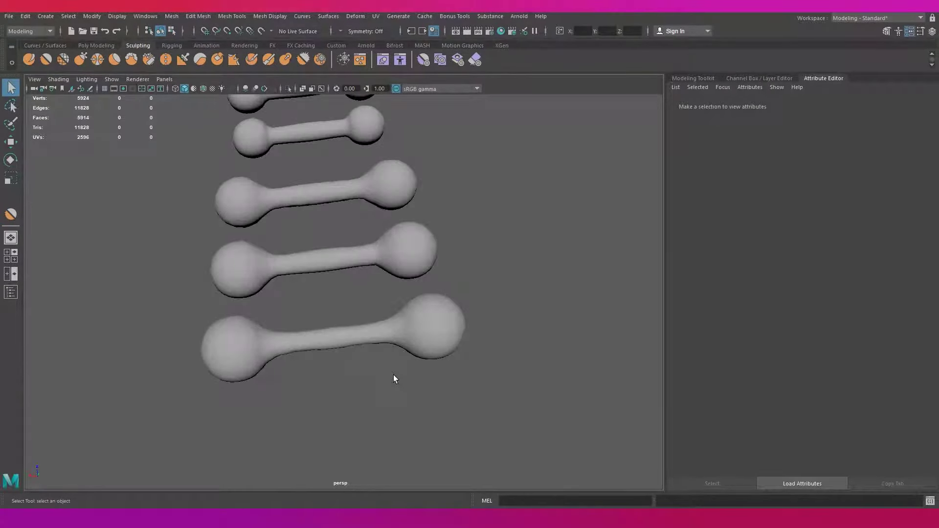
left_click(429, 330)
key("r")
scroll(387, 323, "down", 5)
key("F8")
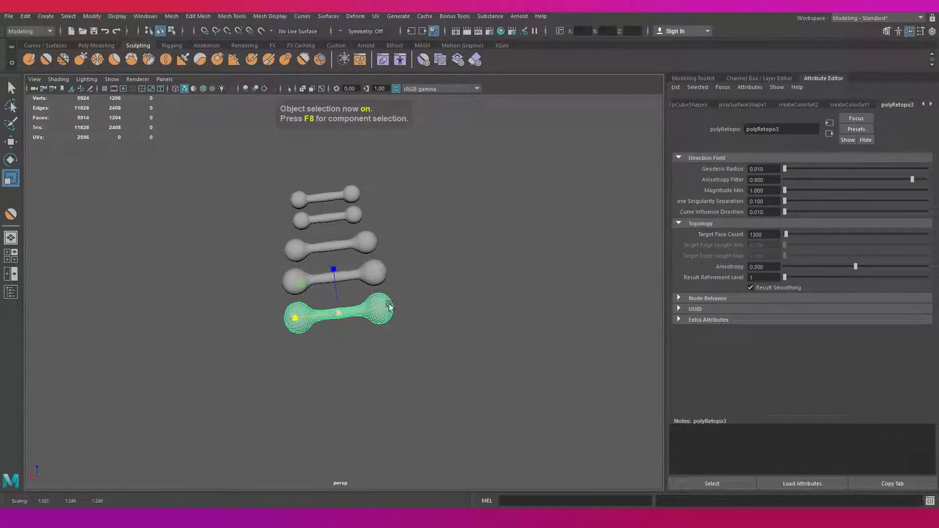
- In top view, scale the second dumbbell wider and slightly taller
left_click(397, 320)
mouse_move(402, 339)
left_mouse_down()
mouse_move(403, 312)
mouse_move(419, 289)
left_mouse_up()
left_click(414, 287)
left_click_drag(374, 330, 376, 331)
left_click(472, 380)
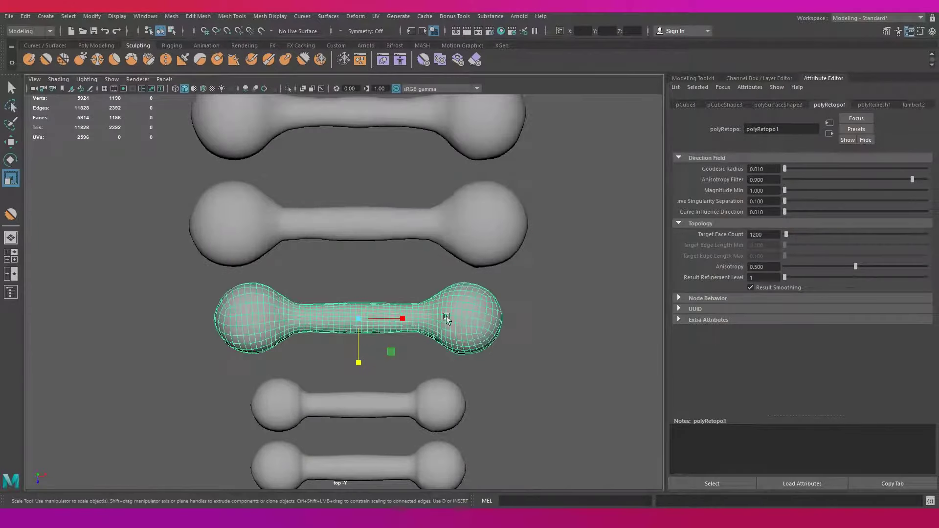
scroll(357, 306, "down", 5)
left_click(450, 312)
left_click_drag(450, 311, 451, 311, "alt")
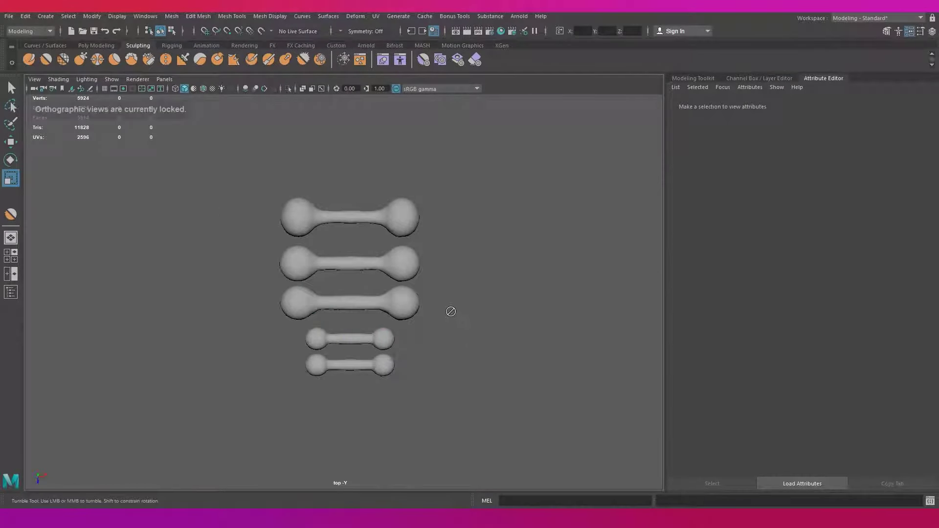
- Return to the perspective view and leave all dumbbells unselected
left_click(359, 303)
mouse_move(390, 306)
left_mouse_down("alt")
mouse_move(425, 311)
mouse_move(398, 247)
left_mouse_up("alt")
left_click(410, 250)
key("space")
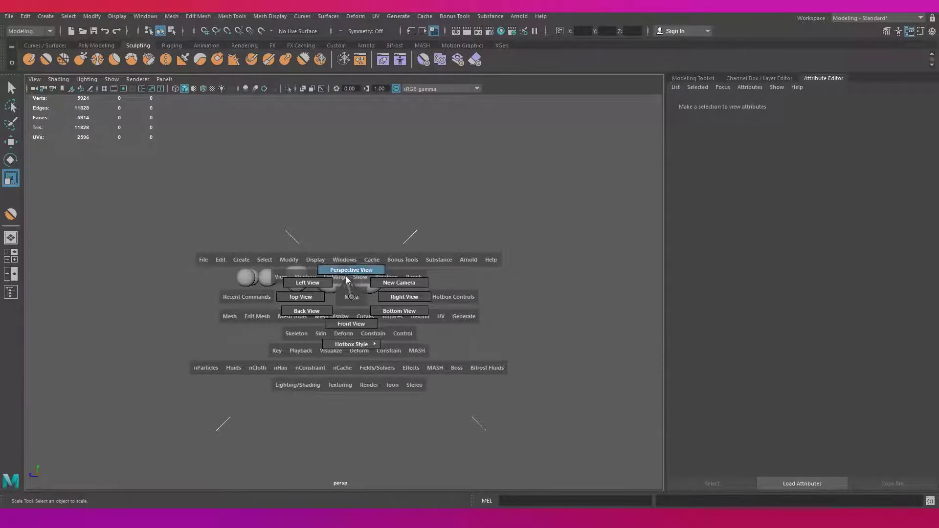
mouse_move(356, 270)
left_mouse_down("alt")
mouse_move(394, 352)
mouse_move(540, 299)
mouse_move(464, 362)
mouse_move(405, 361)
left_mouse_up("alt")
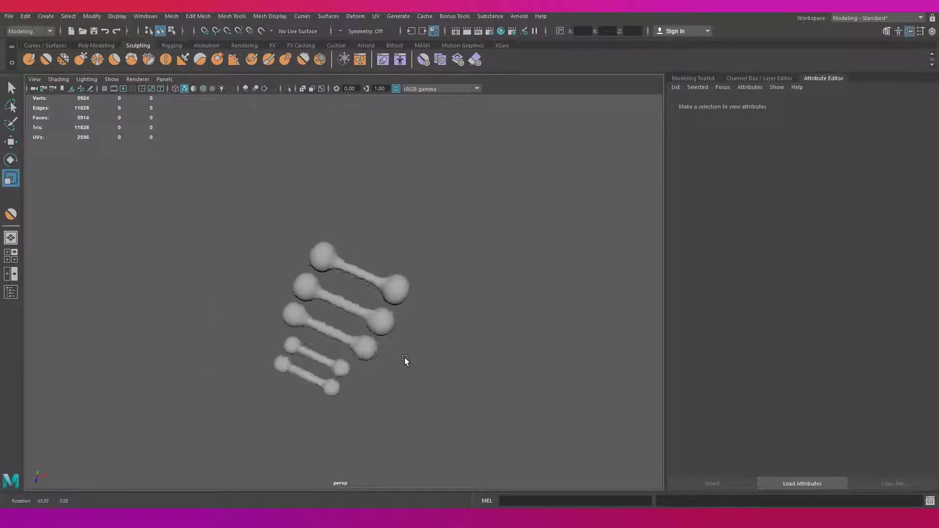
left_click(382, 279)
mouse_move(450, 317)
left_mouse_down("alt")
mouse_move(383, 279)
mouse_move(458, 274)
mouse_move(348, 253)
left_mouse_up("alt")
left_click(458, 274)
- Switch to the UV Editing workspace and select a single dumbbell
left_click(876, 18)
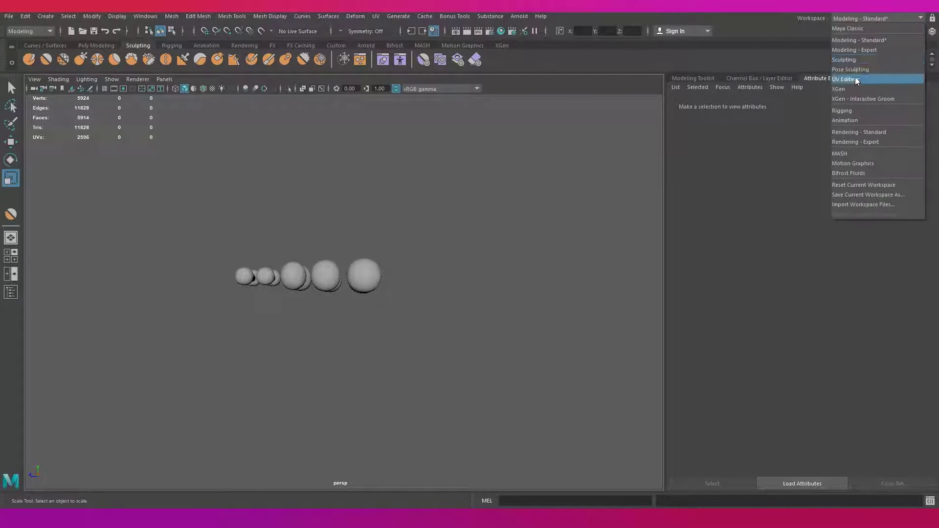
left_click(854, 78)
left_click_drag(221, 337, 446, 273)
scroll(313, 267, "up", 3)
left_click(299, 311)
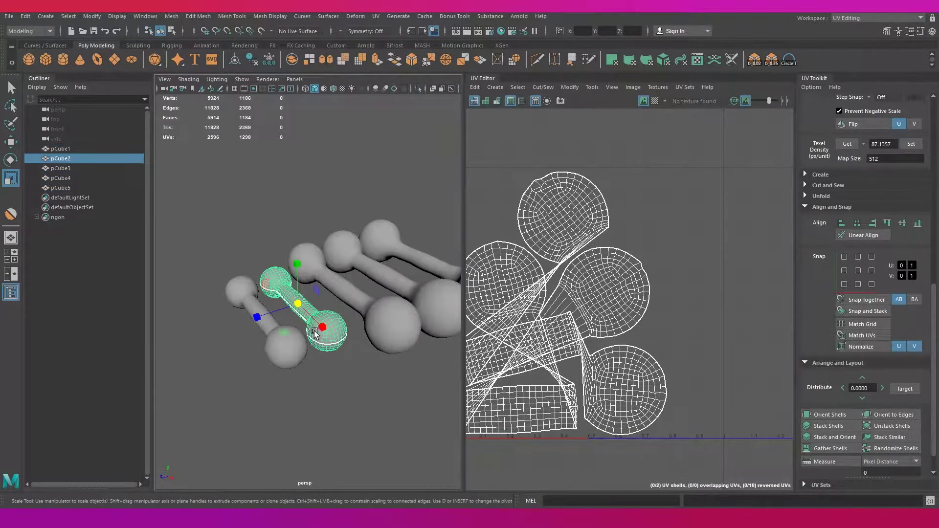
scroll(399, 374, "up", 2)
- Select an edge loop on the dumbbell and view its end up close
key("F10")
double_click(382, 332)
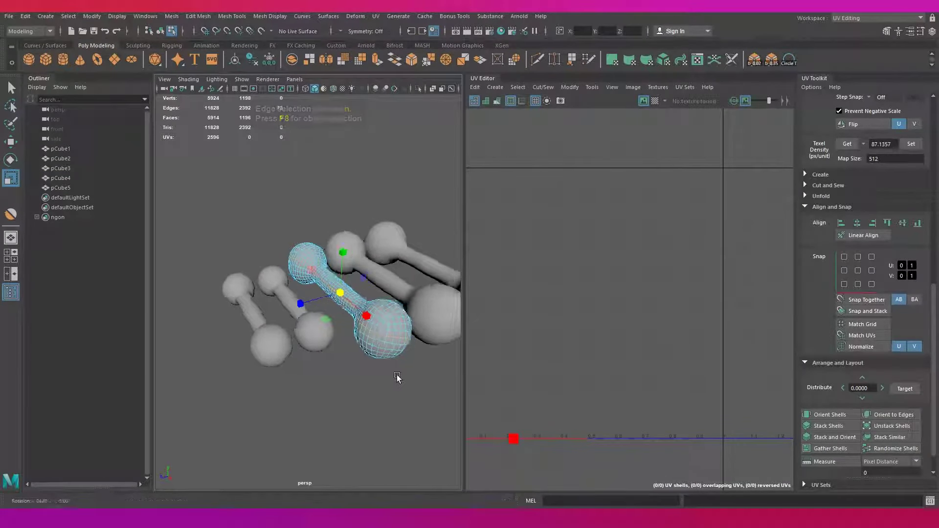
left_click_drag(399, 377, 274, 384, "alt")
scroll(295, 339, "up", 5)
mouse_move(295, 340)
left_mouse_down("alt")
mouse_move(360, 169)
mouse_move(361, 231)
mouse_move(415, 263)
left_mouse_up("alt")
- Give the dumbbell a Camera-Based UV projection
right_click(541, 264, "shift")
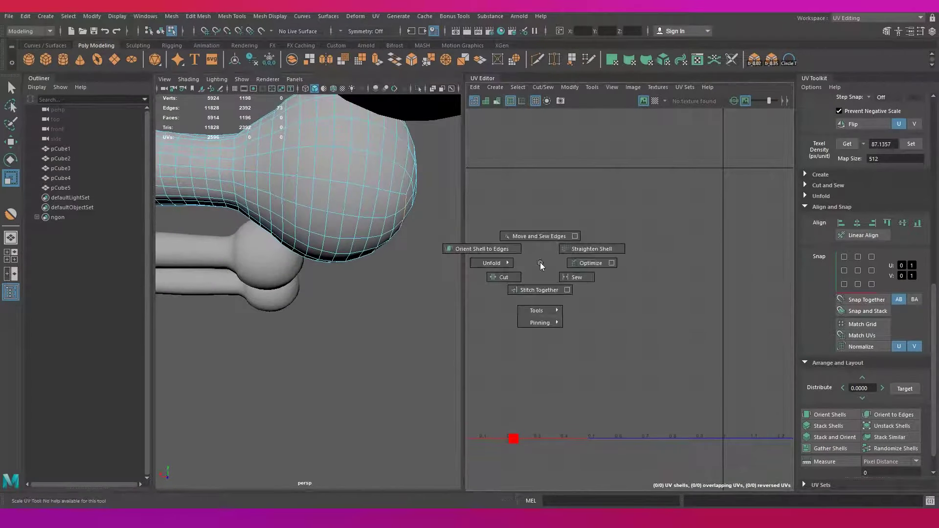
left_click_drag(262, 210, 251, 235, "alt")
scroll(252, 234, "up", 3)
scroll(286, 261, "down", 6)
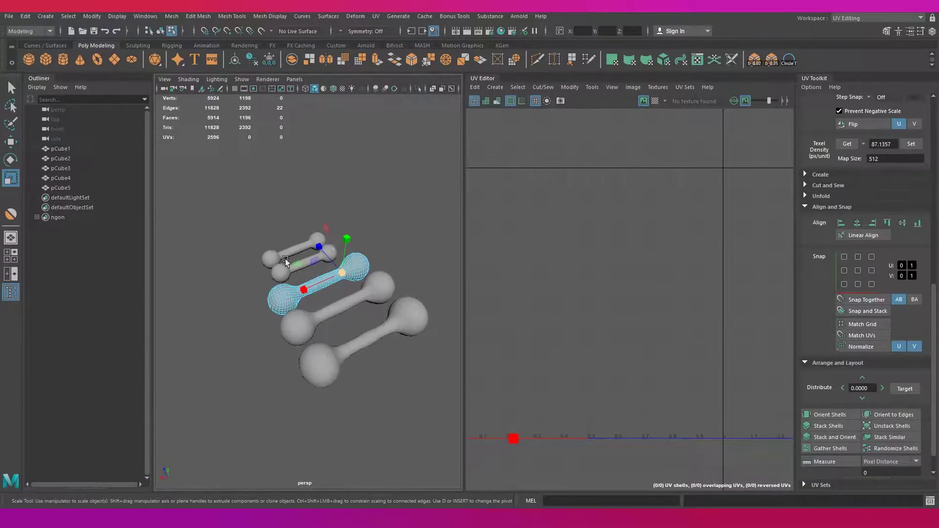
scroll(286, 262, "up", 6)
scroll(350, 312, "down", 6)
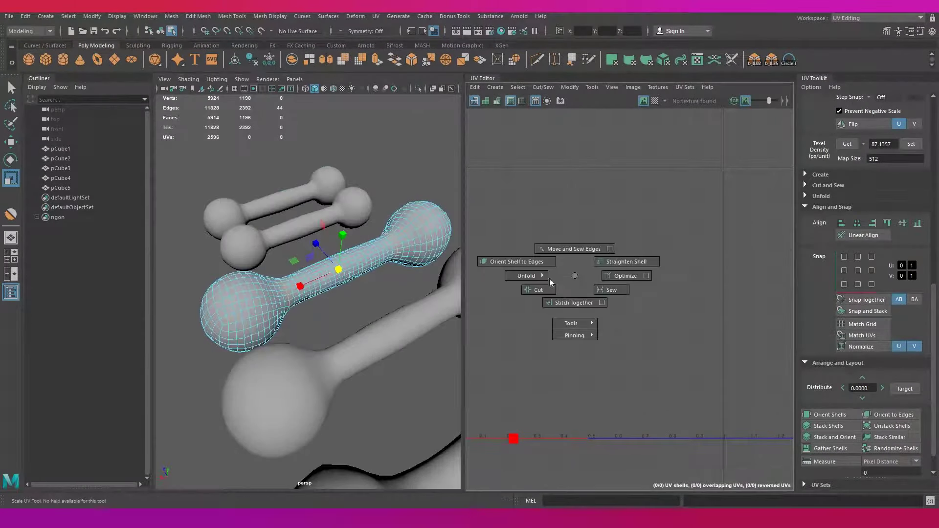
right_click_drag(549, 278, 472, 281, "shift")
left_click_drag(371, 280, 340, 258, "alt")
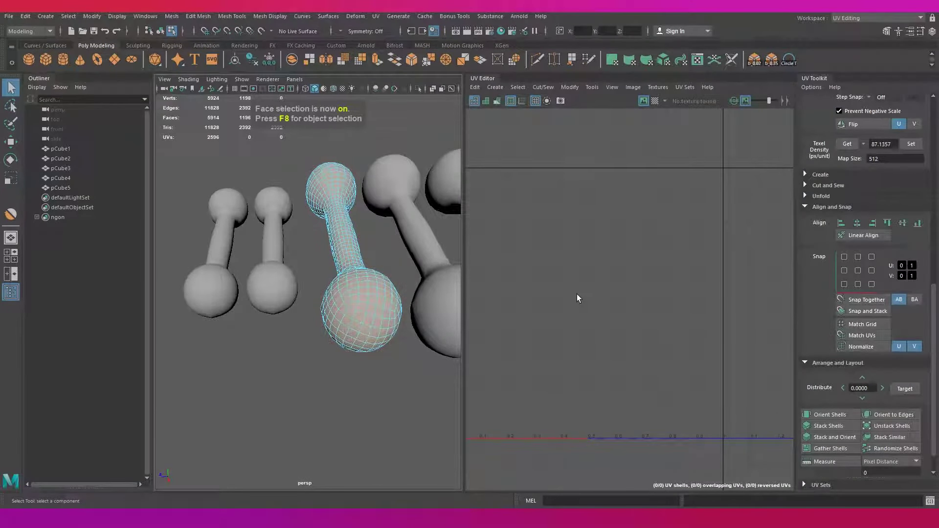
scroll(862, 350, "up", 2)
left_click(820, 233)
left_click(831, 280)
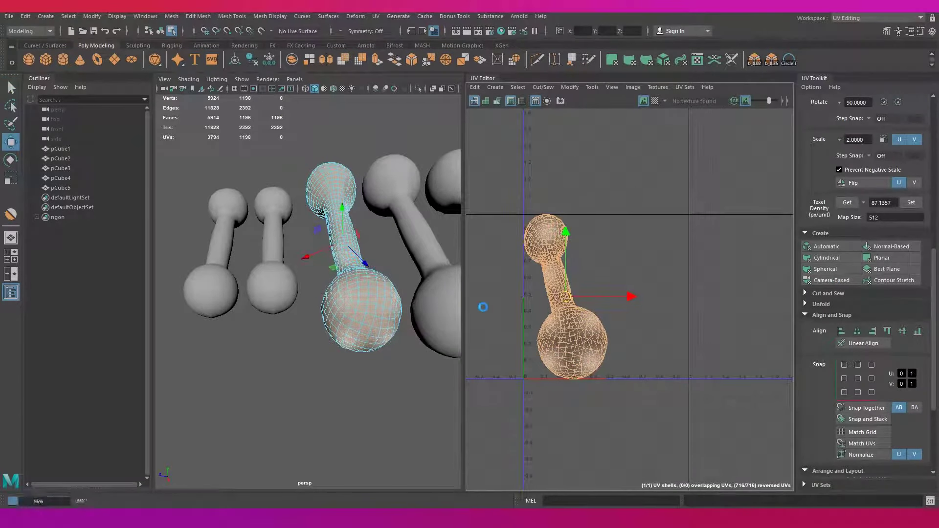
- Select the rightmost dumbbell's faces and move its UV shell to the right
key("F8")
scroll(379, 316, "down", 4)
left_click(400, 313)
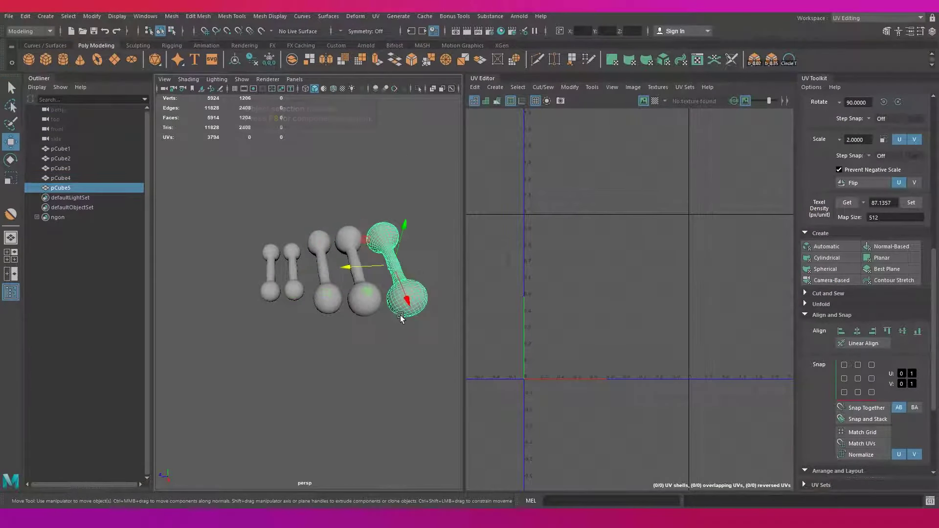
key("f")
scroll(577, 304, "down", 3)
key("ctrl+F11")
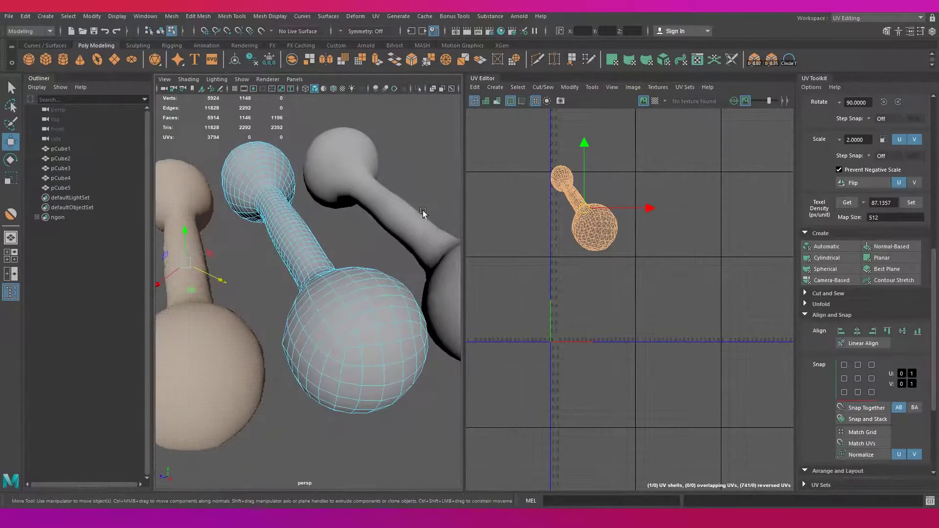
left_click_drag(592, 296, 684, 298)
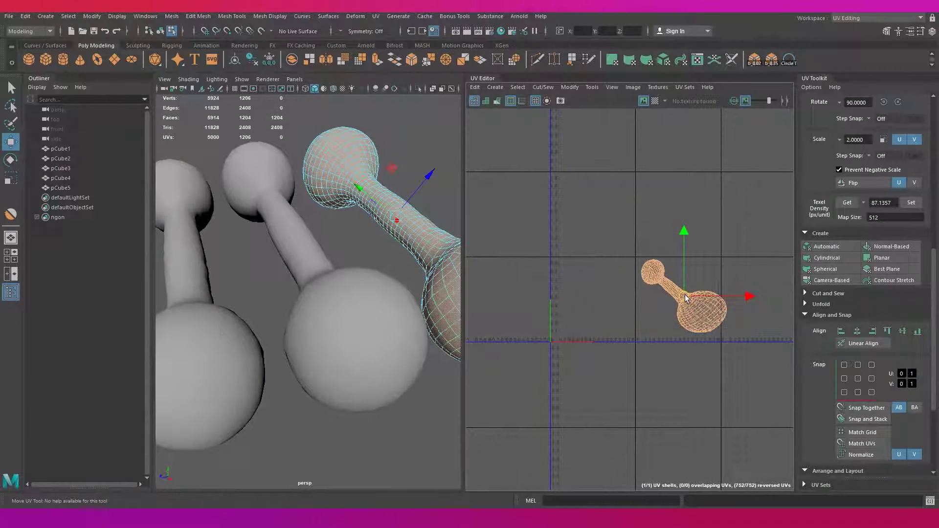
- Select another dumbbell's faces and isolate it in the viewport
left_click(360, 340)
key("ctrl+F11")
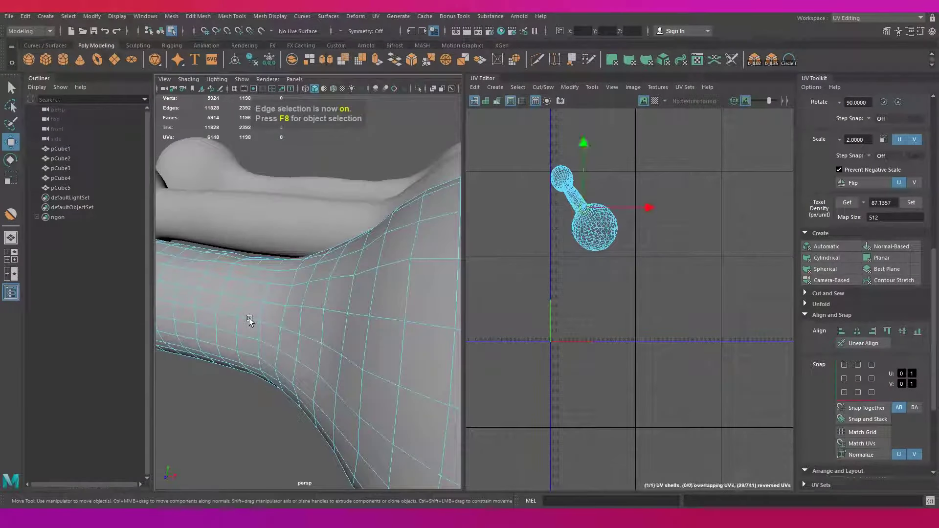
key("4")
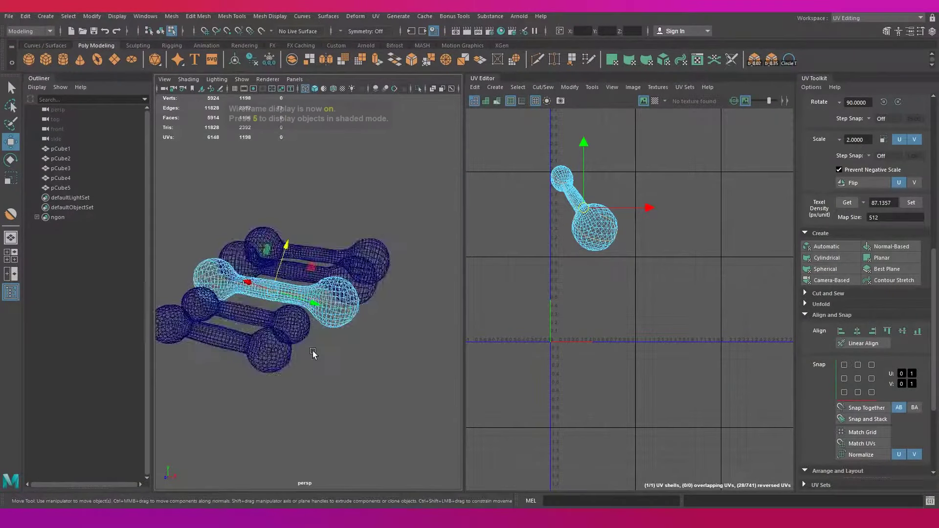
mouse_move(312, 349)
left_mouse_down("alt")
mouse_move(264, 338)
mouse_move(273, 319)
left_mouse_up("alt")
key("5")
scroll(219, 322, "up", 3)
mouse_move(336, 305)
left_mouse_down("alt")
mouse_move(331, 321)
mouse_move(449, 321)
mouse_move(384, 287)
mouse_move(287, 302)
mouse_move(409, 321)
left_mouse_up("alt")
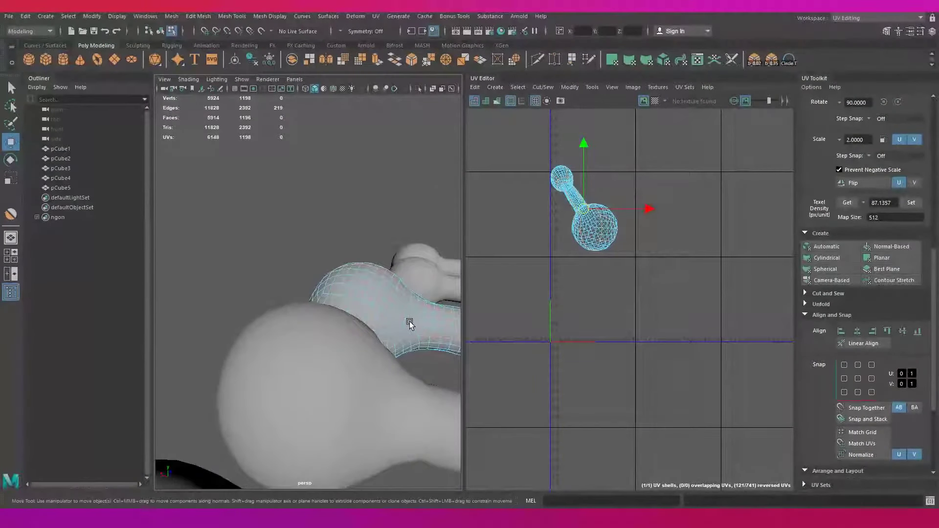
key("ctrl+1")
- Cut a UV seam along the edge loop near the dumbbell's first bulge
key("f")
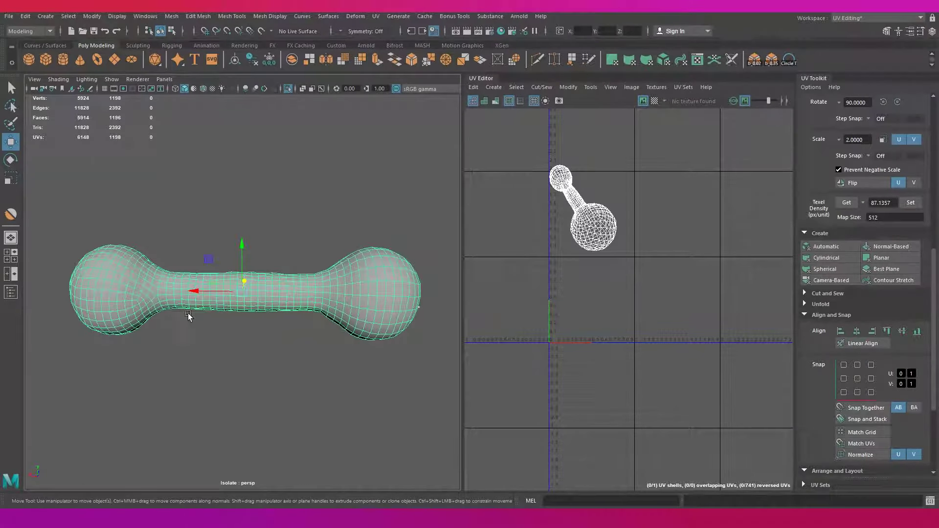
key("F10")
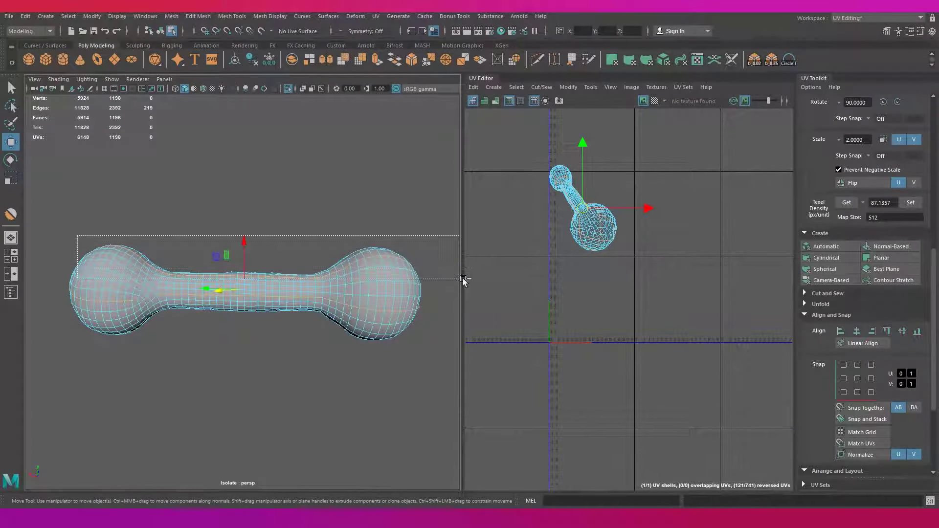
key("4")
mouse_move(344, 277)
left_mouse_down("alt")
mouse_move(405, 264)
mouse_move(303, 258)
mouse_move(413, 339)
left_mouse_up("alt")
key("5")
scroll(82, 302, "up", 2)
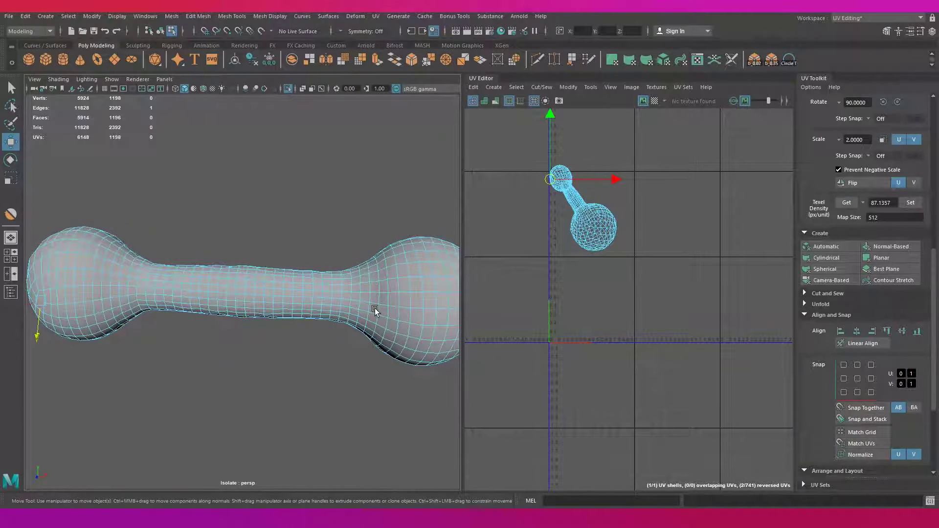
mouse_move(439, 323)
left_mouse_down("alt")
mouse_move(343, 318)
mouse_move(303, 367)
mouse_move(323, 354)
mouse_move(231, 351)
left_mouse_up("alt")
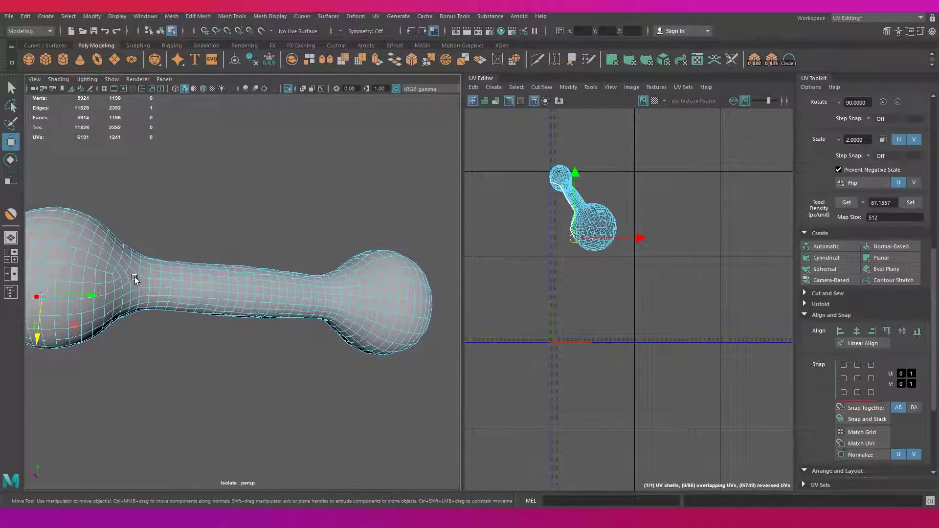
double_click(135, 278)
right_click_drag(548, 288, 548, 301, "shift")
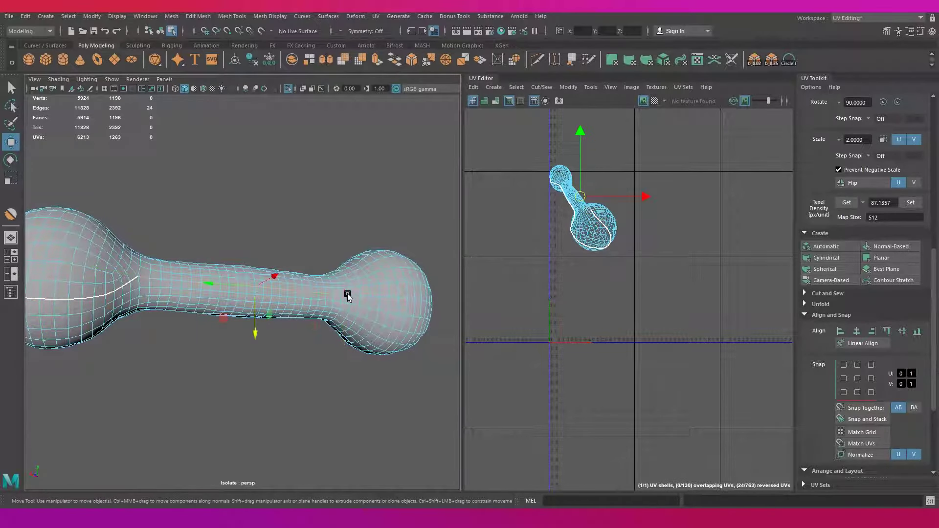
- Cut further seams along the neck and handle edges, giving three UV shells
mouse_move(409, 299)
left_mouse_down("alt")
mouse_move(318, 304)
mouse_move(372, 295)
mouse_move(328, 294)
left_mouse_up("alt")
right_click_drag(241, 293, 241, 306, "shift")
left_click(266, 297)
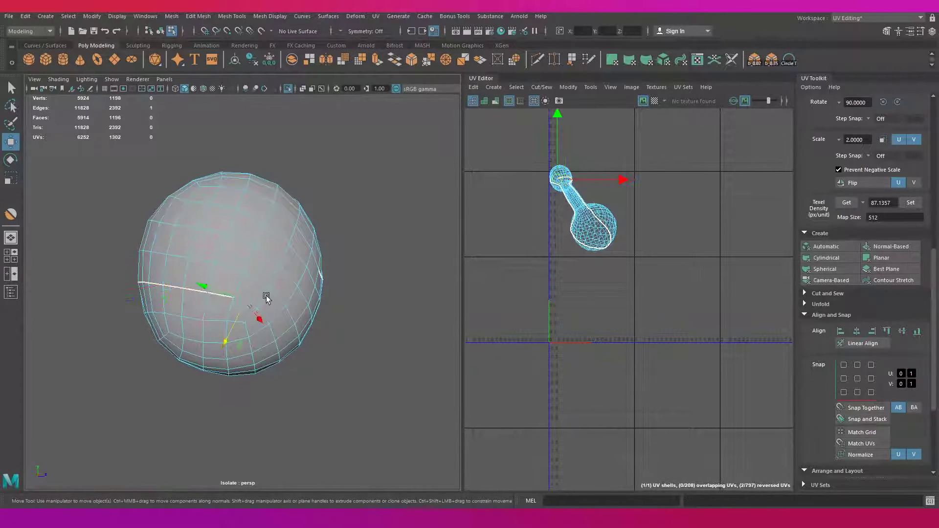
left_click_drag(272, 277, 221, 279, "alt")
left_click_drag(205, 310, 195, 307, "alt")
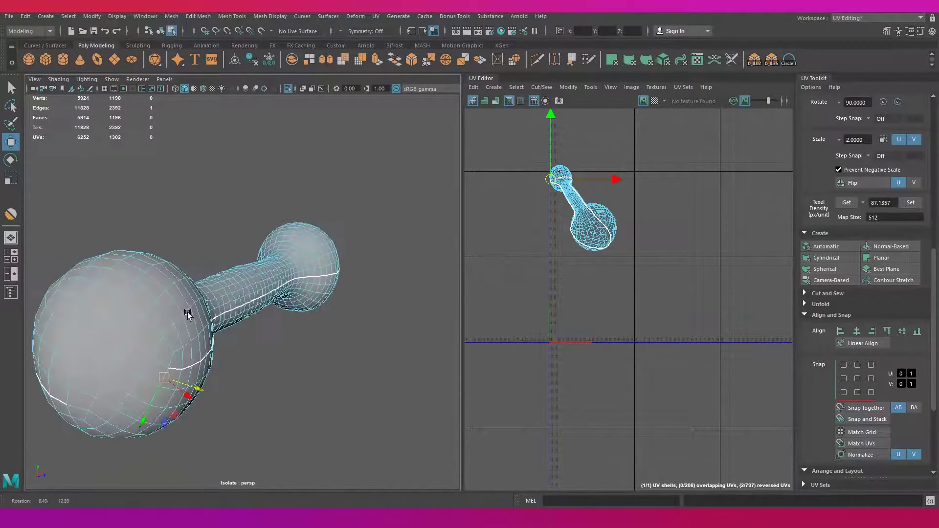
left_click(218, 313)
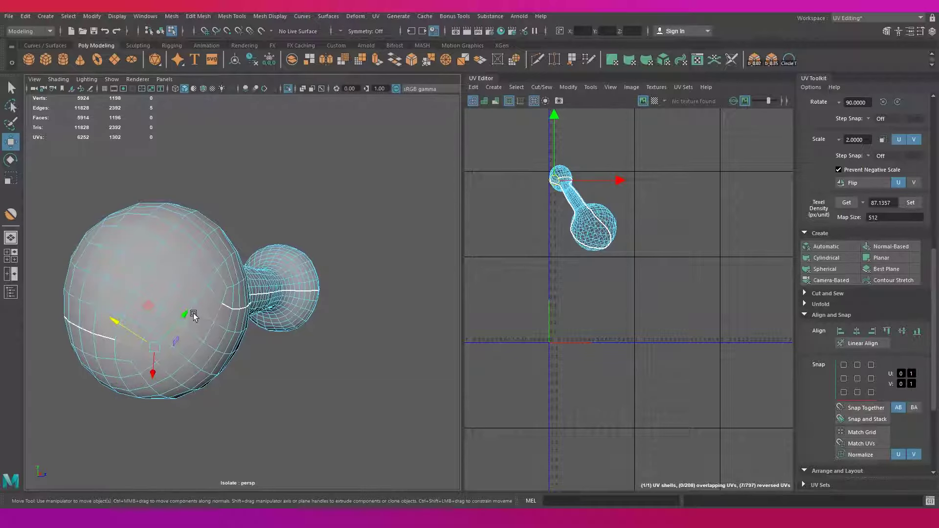
key("q")
right_click_drag(524, 314, 524, 293, "shift")
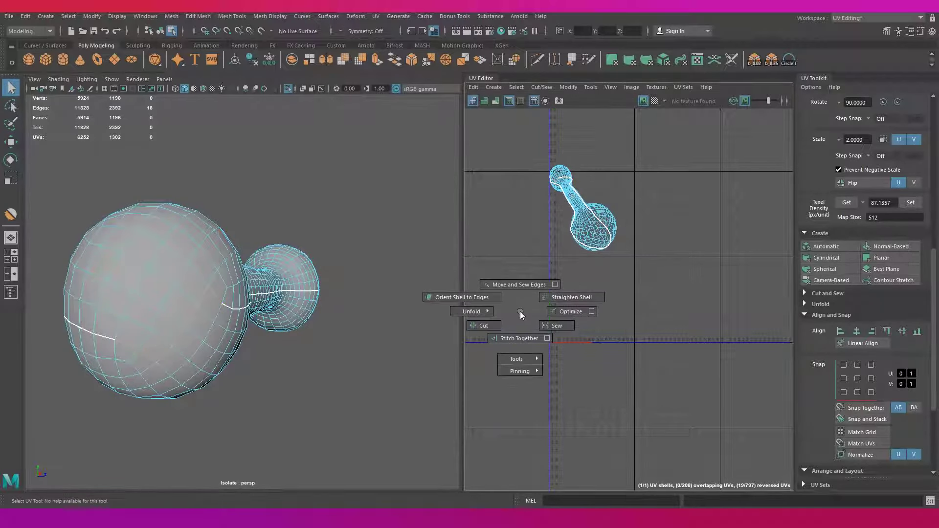
mouse_move(342, 313)
left_mouse_down("alt")
mouse_move(272, 342)
mouse_move(131, 301)
left_mouse_up("alt")
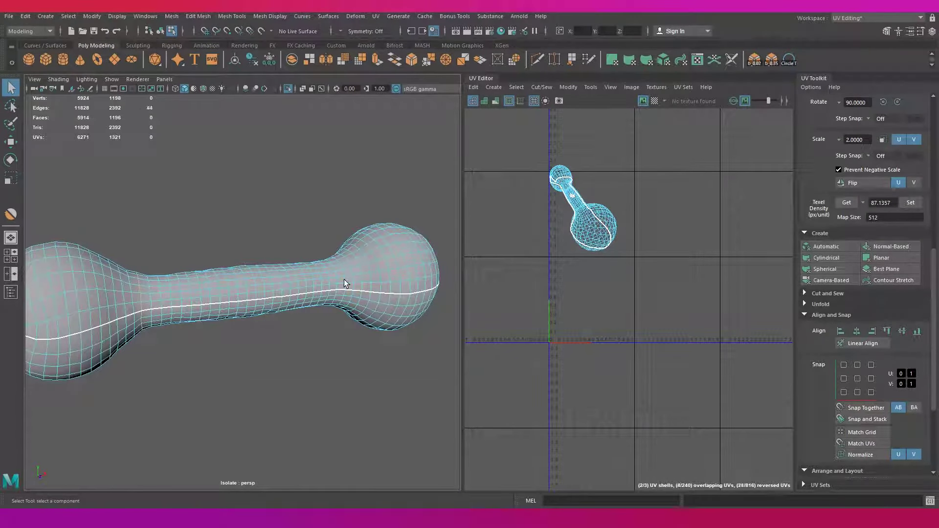
- Unfold the dumbbell's UVs and move two overlapping shells apart
left_click_drag(528, 168, 667, 325)
right_click_drag(566, 300, 609, 280, "shift")
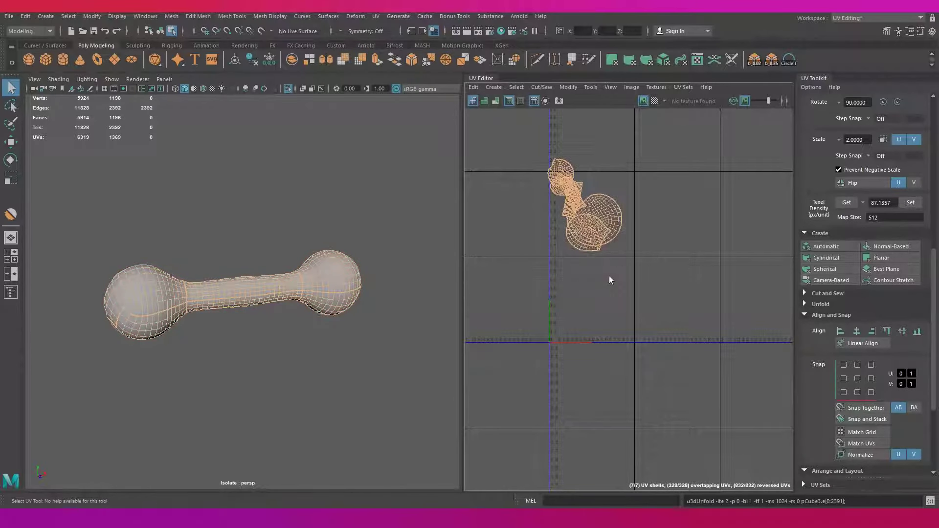
scroll(608, 248, "up", 3)
left_click(586, 242)
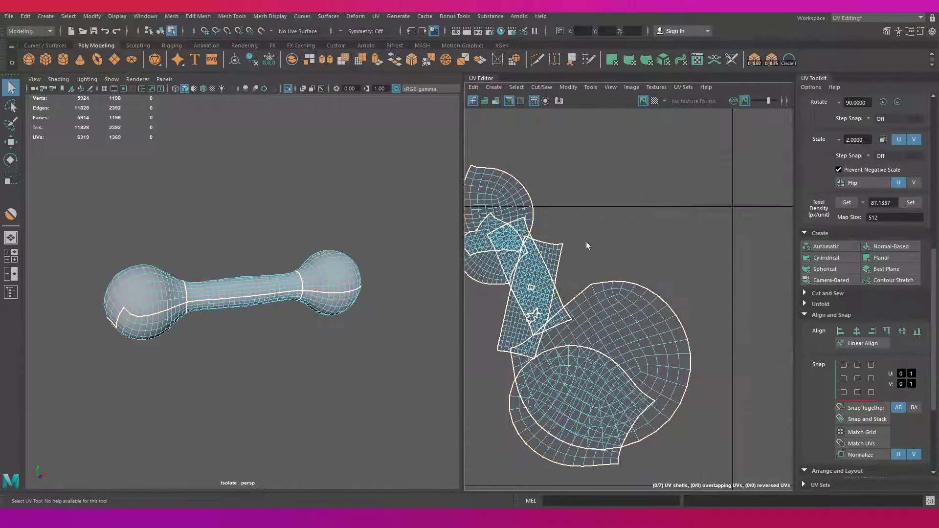
right_click_drag(549, 245, 569, 260, "shift")
key("w")
left_click_drag(569, 260, 663, 189)
left_click(530, 293)
left_click_drag(530, 293, 578, 211)
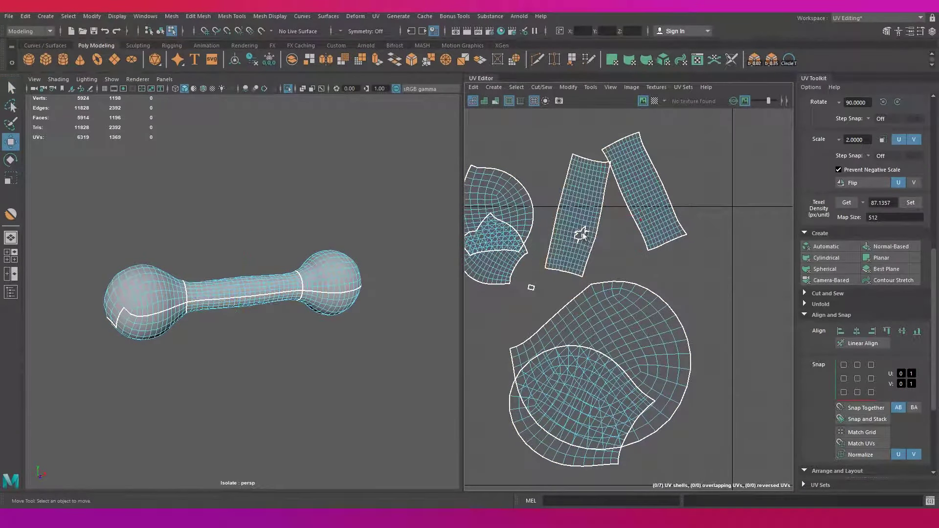
- Sew the shaft edges back together and orient all six UV shells
key("f")
mouse_move(274, 284)
left_mouse_down("alt")
mouse_move(233, 306)
mouse_move(268, 349)
left_mouse_up("alt")
key("F10")
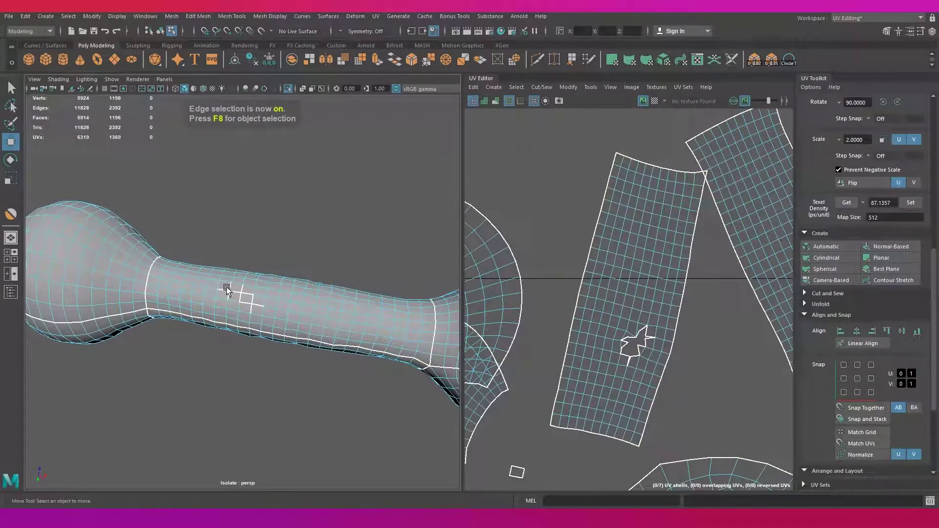
mouse_move(550, 210)
right_mouse_down("shift")
mouse_move(577, 210)
mouse_move(571, 241)
mouse_move(520, 231)
right_mouse_up("shift")
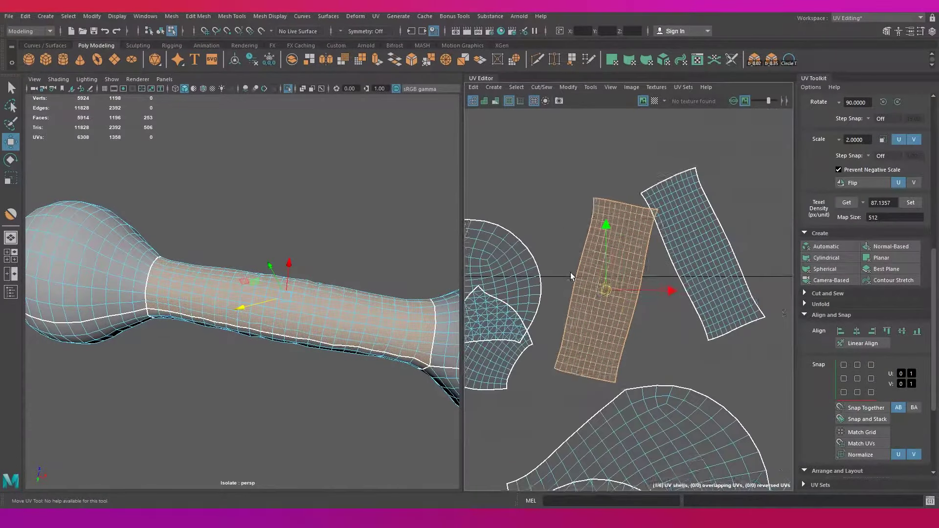
scroll(628, 294, "down", 5)
left_click_drag(495, 171, 721, 450)
scroll(833, 386, "down", 3)
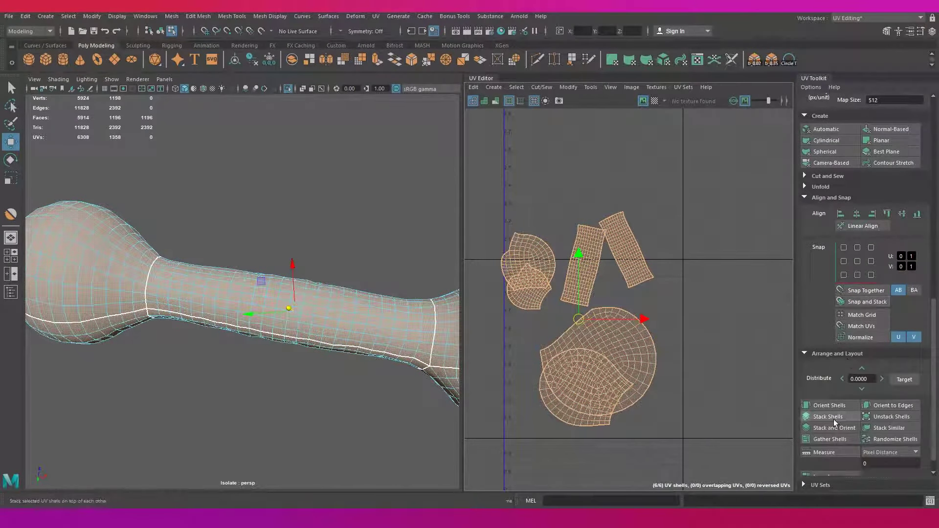
left_click(829, 405)
- Rotate one shell and move the large round and small shells clear of overlaps
double_click(644, 230)
key("e")
left_click_drag(586, 212, 674, 206)
double_click(606, 361)
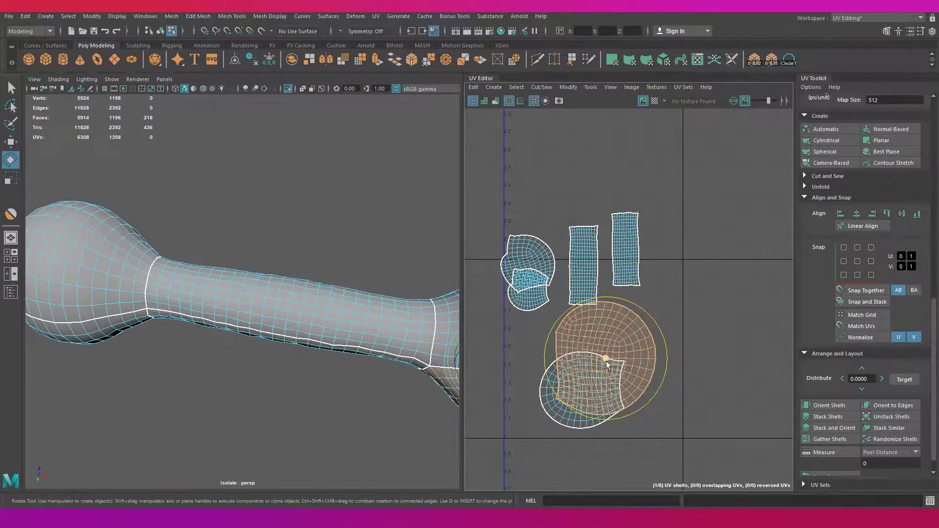
key("w")
left_click_drag(605, 358, 686, 370)
double_click(529, 293)
left_click_drag(529, 294, 533, 345)
- Pack all the UV shells into the tile with Layout UVs
scroll(533, 344, "down", 4)
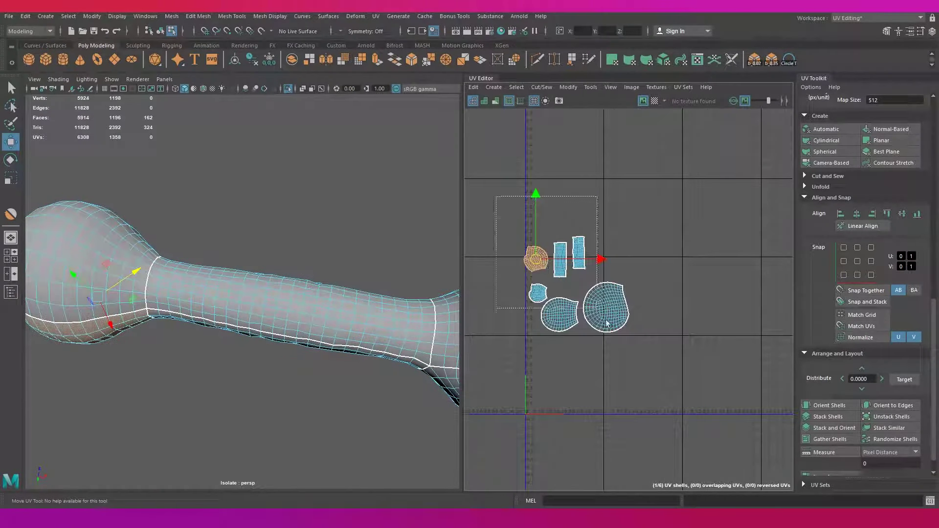
left_click_drag(494, 194, 631, 335)
scroll(835, 437, "down", 2)
left_click(827, 457, "shift")
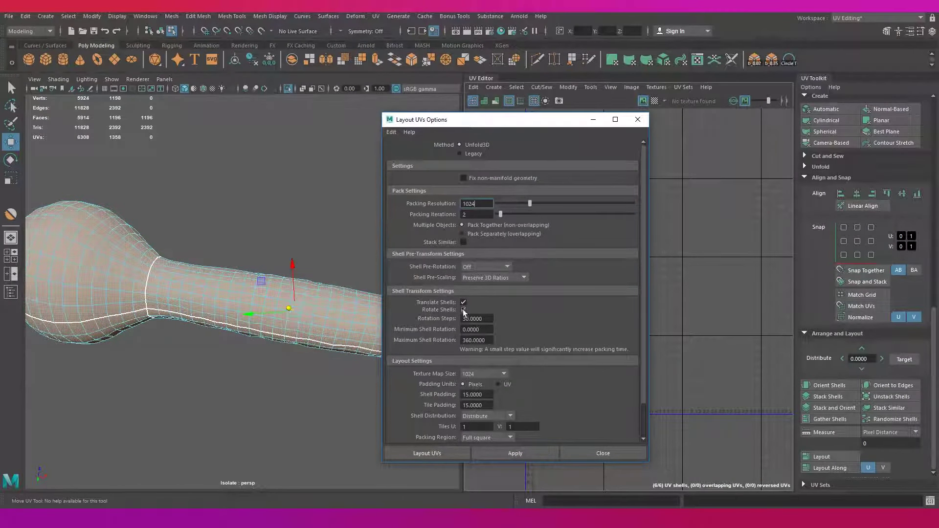
left_click(443, 451)
key("F8")
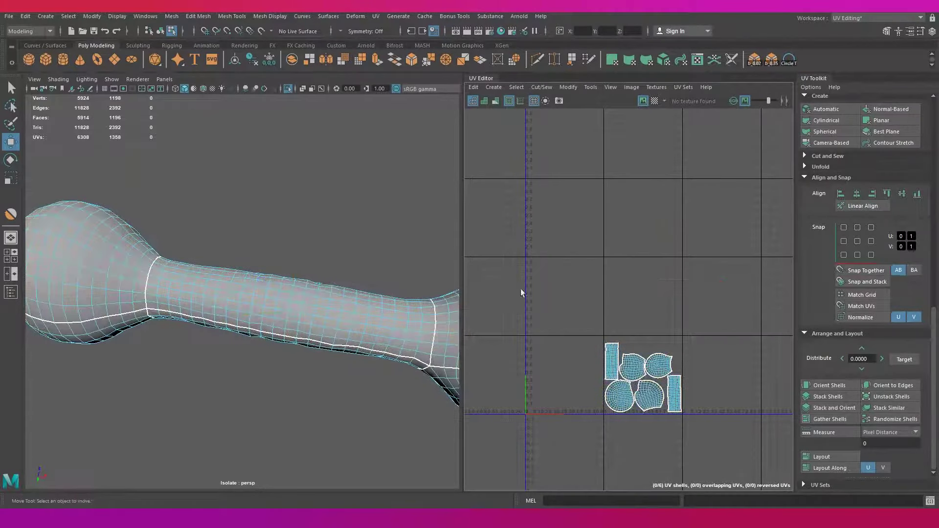
key("f")
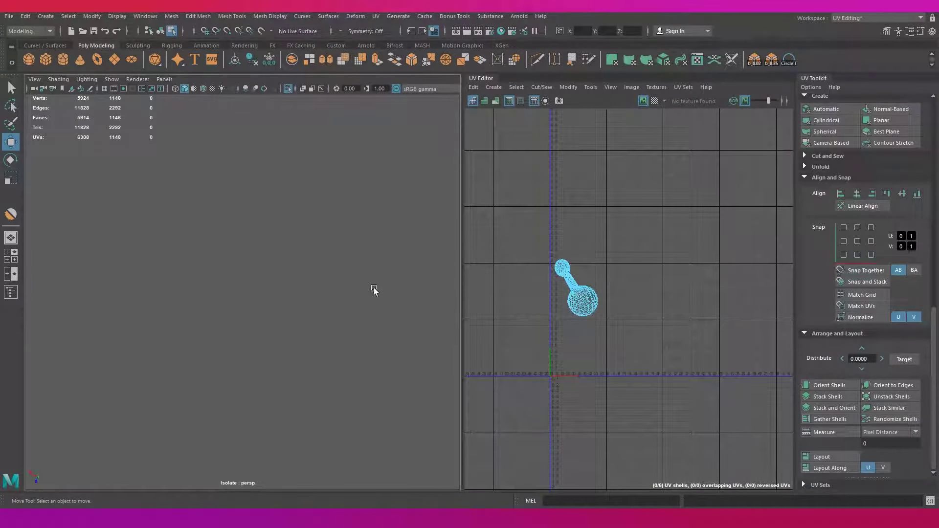
- Isolate the next dumbbell and cut UV seams around its handle and remaining edges
left_click_drag(307, 314, 236, 268, "alt")
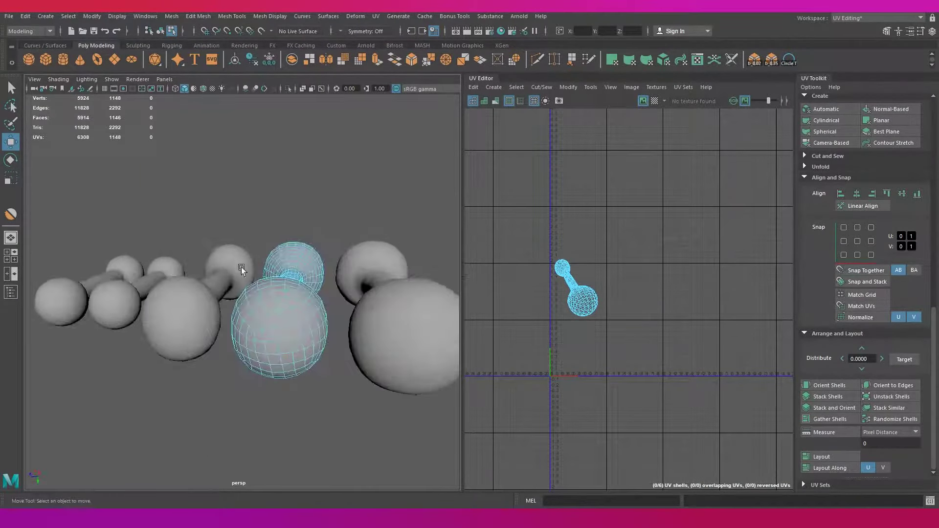
key("F8")
key("ctrl+1")
key("f")
key("F10")
double_click(157, 251)
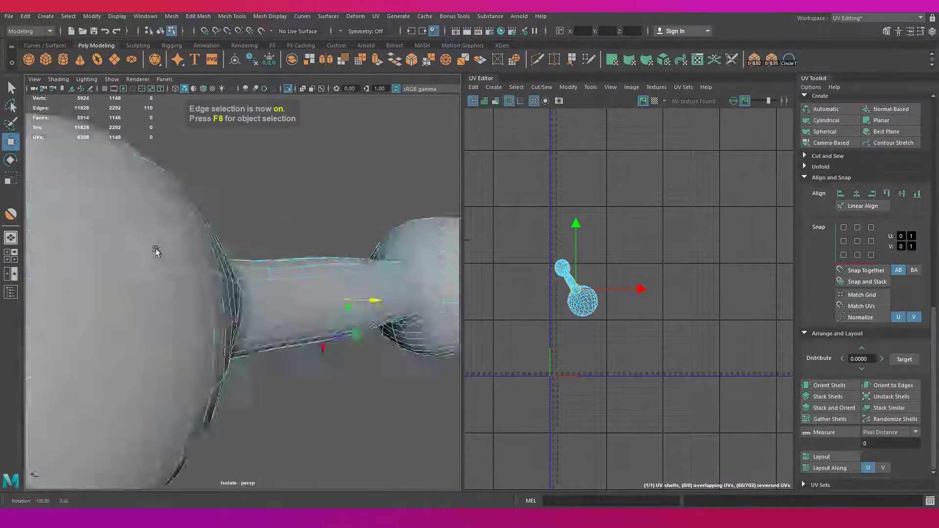
left_click_drag(157, 251, 176, 303, "alt")
right_click_drag(582, 308, 500, 320, "shift")
left_click_drag(294, 318, 343, 313, "alt")
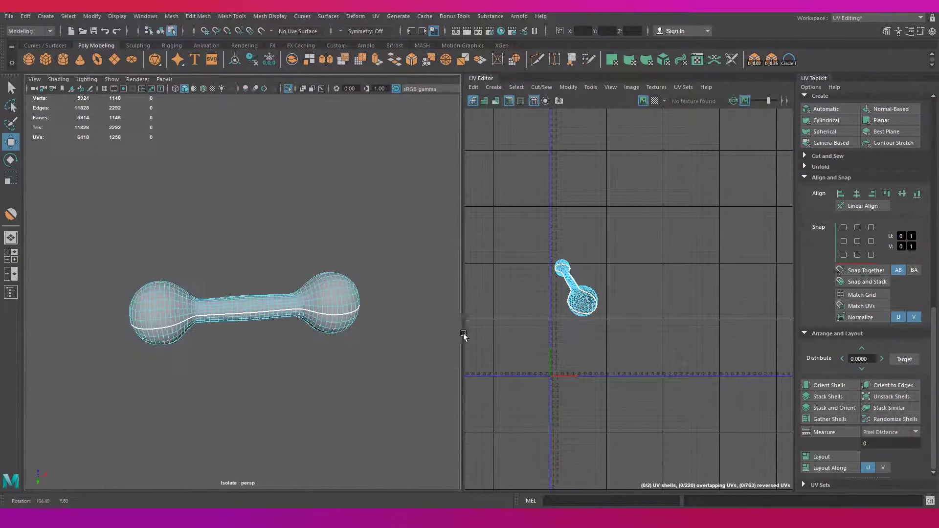
scroll(382, 317, "up", 5)
right_click_drag(650, 309, 613, 323, "shift")
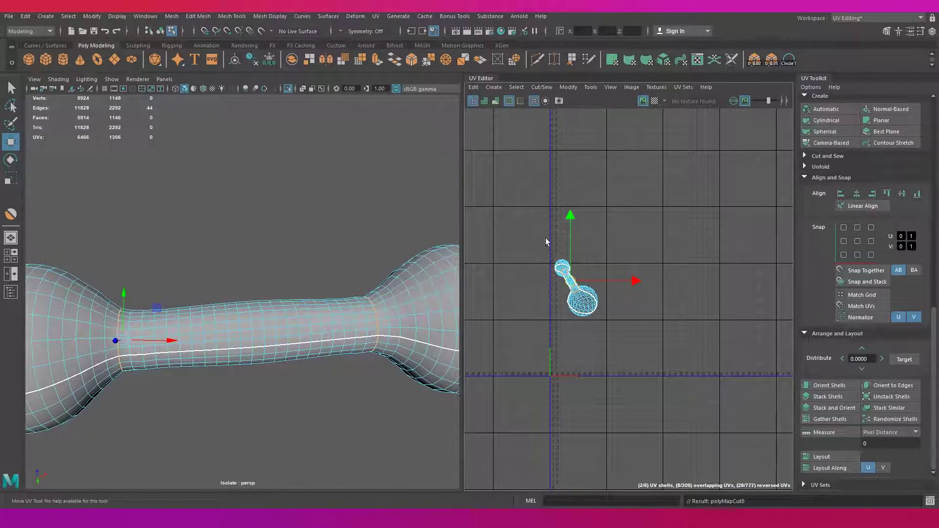
- Unfold and orient its UV shells, pack them, and show all dumbbells again
right_click(608, 338, "shift")
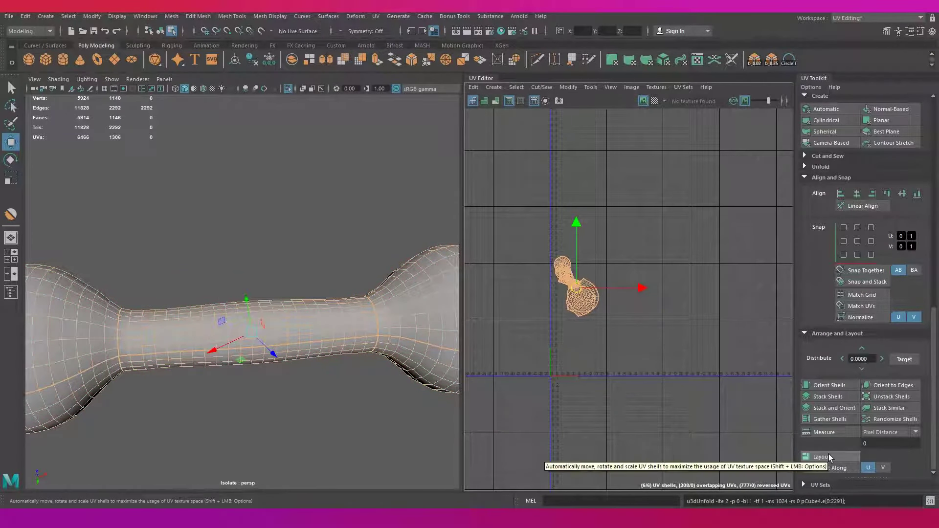
left_click(811, 385)
key("f")
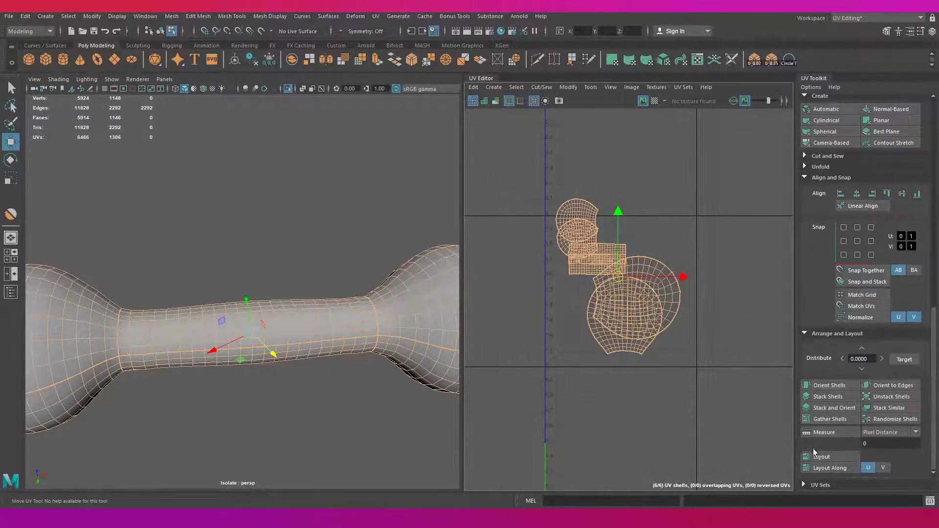
left_click(822, 456)
scroll(688, 344, "down", 3)
scroll(662, 247, "up", 1)
scroll(282, 310, "down", 5)
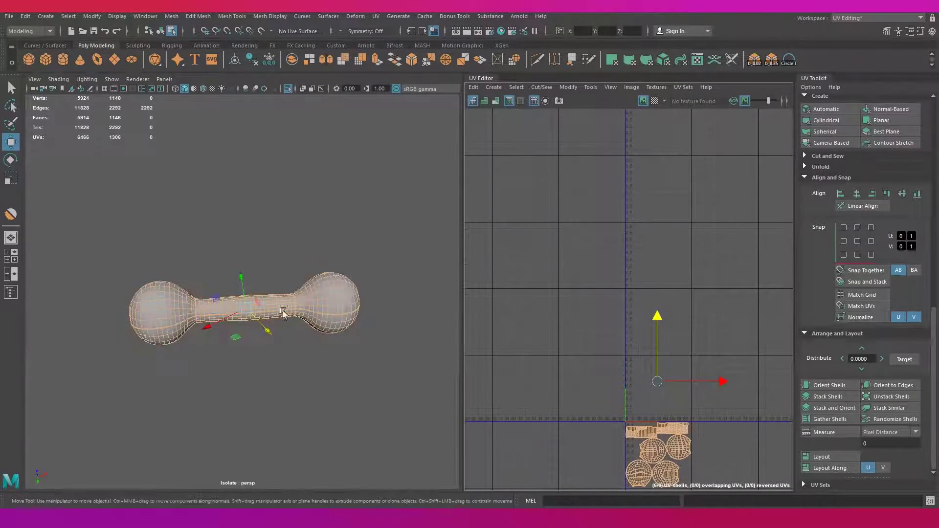
key("ctrl+1")
- Select the edge loops around the front dumbbell's handle
left_click(342, 372)
mouse_move(347, 386)
left_mouse_down("alt")
mouse_move(356, 393)
mouse_move(342, 373)
left_mouse_up("alt")
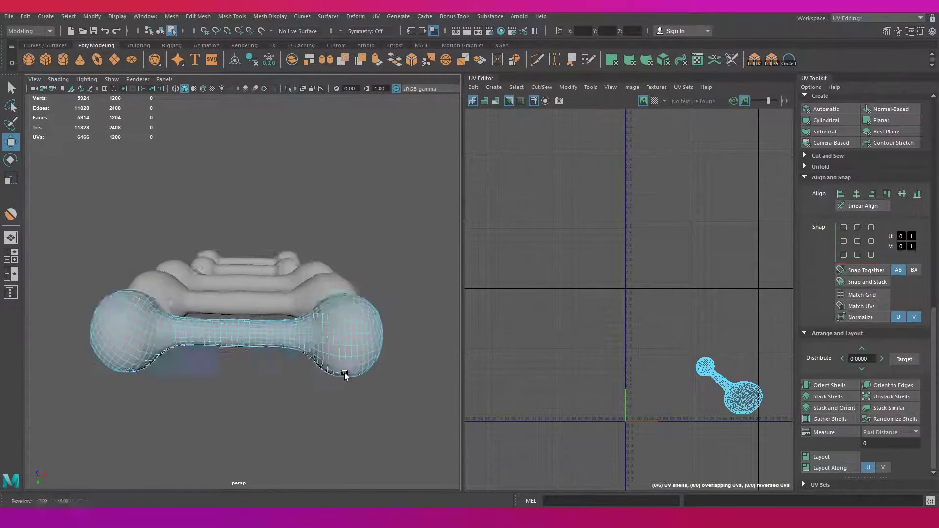
key("F10")
scroll(283, 346, "up", 2)
double_click(283, 322)
scroll(283, 322, "down", 3)
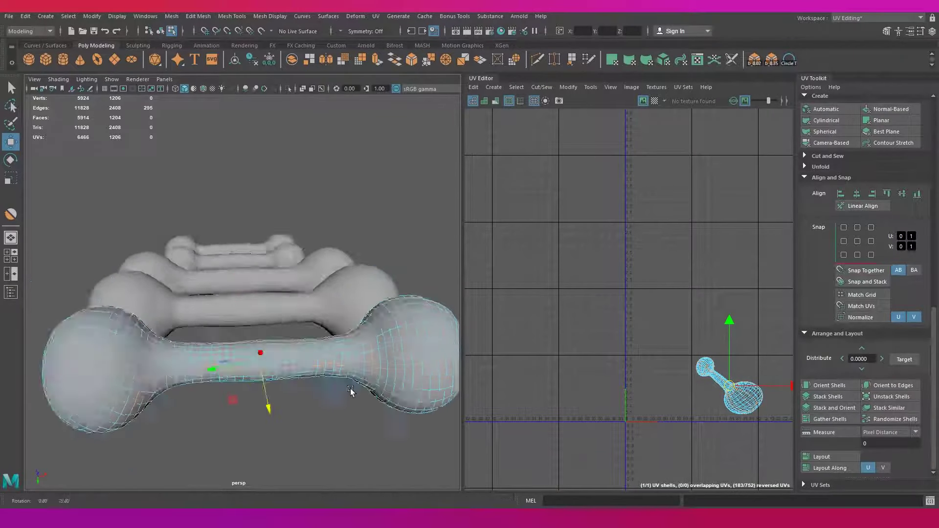
left_click(330, 424)
double_click(252, 399)
- Cut the selected handle edges into UV seams and isolate the dumbbell
mouse_move(268, 373)
left_mouse_down("alt")
mouse_move(345, 346)
mouse_move(264, 374)
mouse_move(199, 359)
mouse_move(362, 359)
left_mouse_up("alt")
left_click(359, 358)
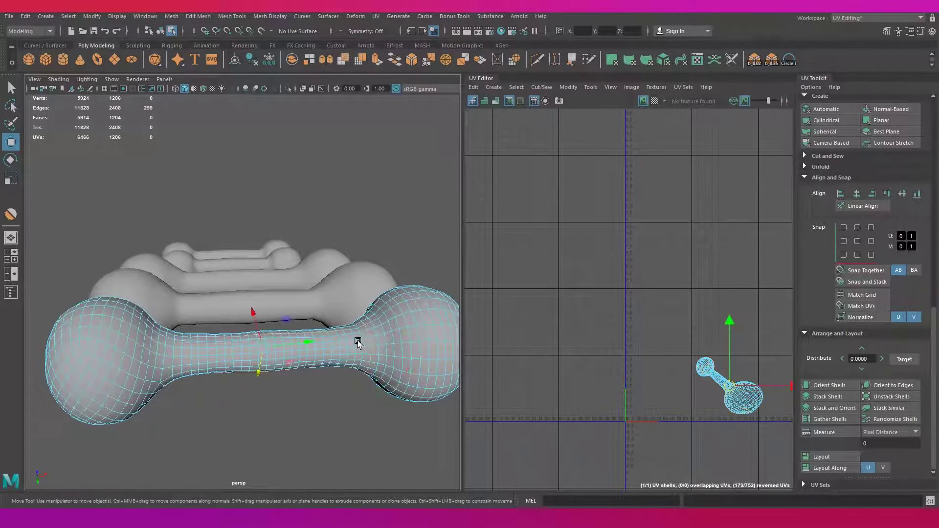
key("ctrl+x")
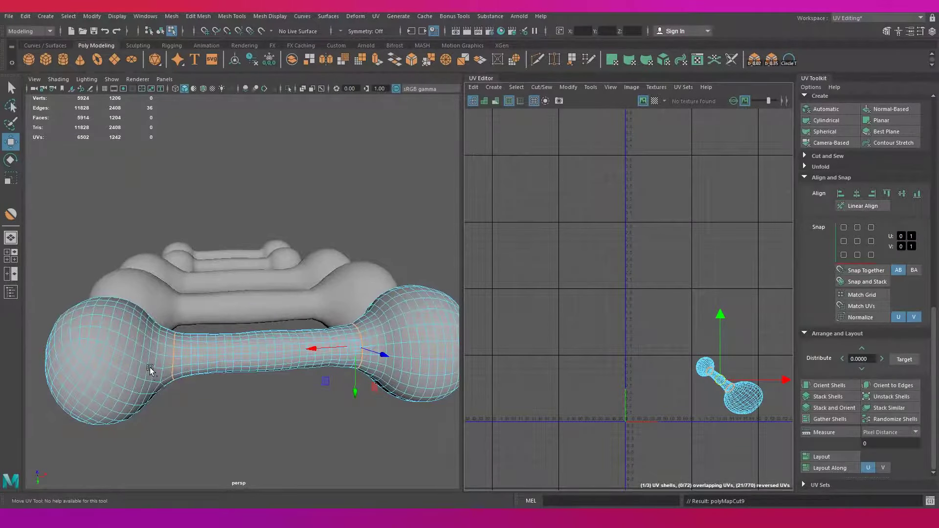
left_click_drag(150, 370, 84, 314, "alt")
key("Right")
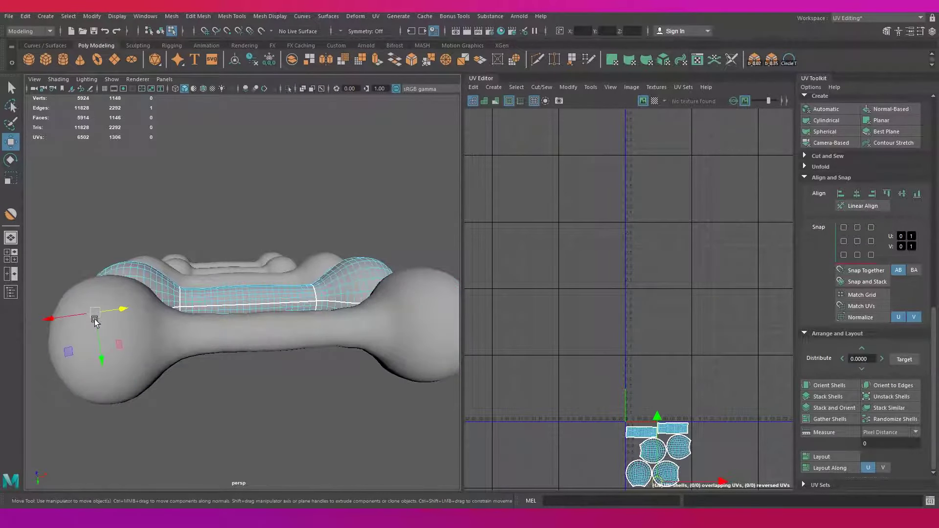
key("ctrl+1")
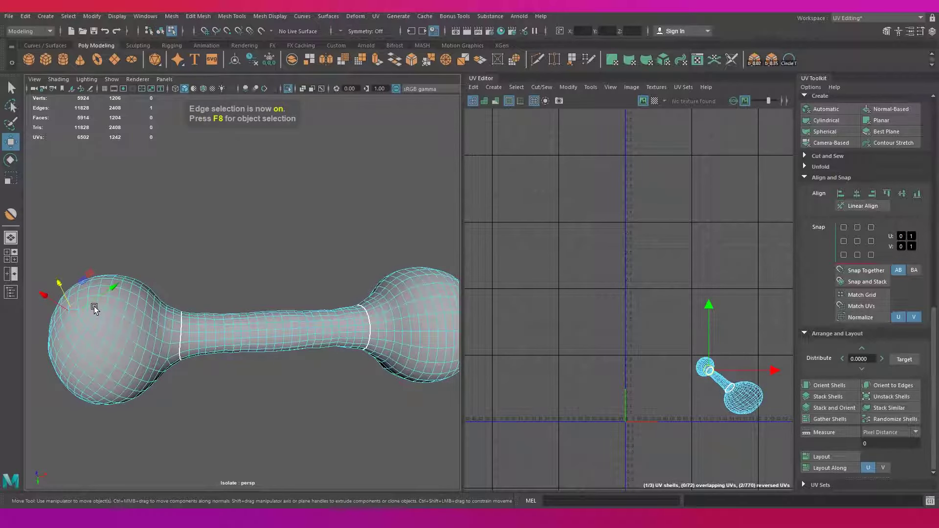
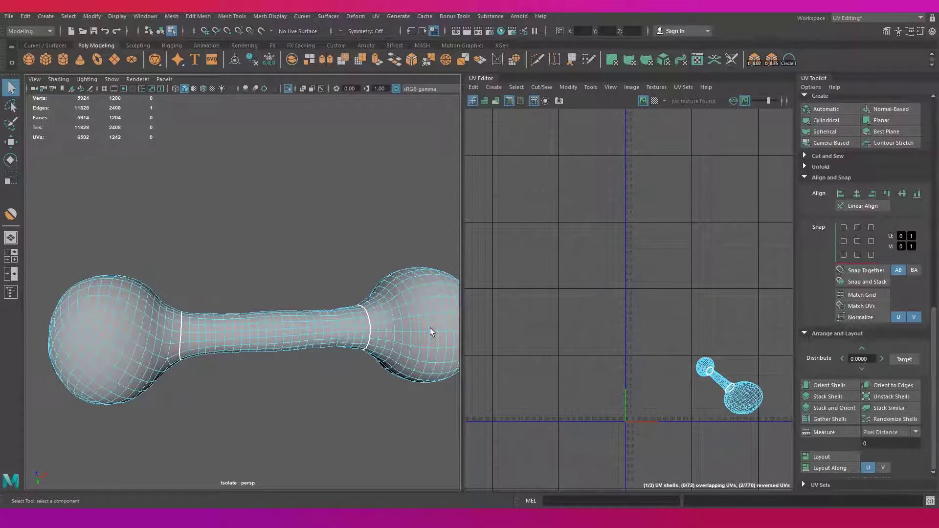
- Cut UV seams along the edge loops around both ends of the dumbbell's handle
right_click_drag(538, 325, 494, 329, "shift")
mouse_move(421, 343)
left_mouse_down("alt")
mouse_move(323, 370)
mouse_move(212, 373)
mouse_move(336, 362)
mouse_move(313, 370)
left_mouse_up("alt")
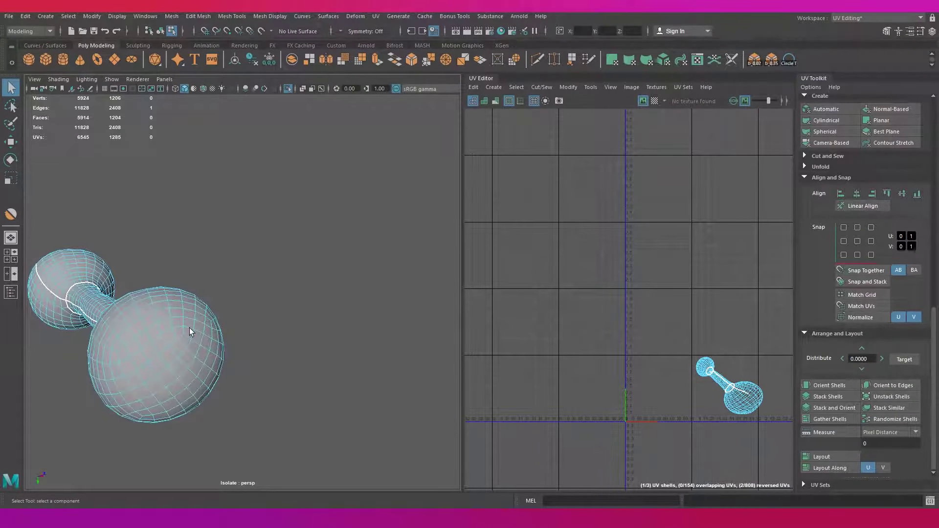
left_click_drag(191, 331, 80, 362, "alt")
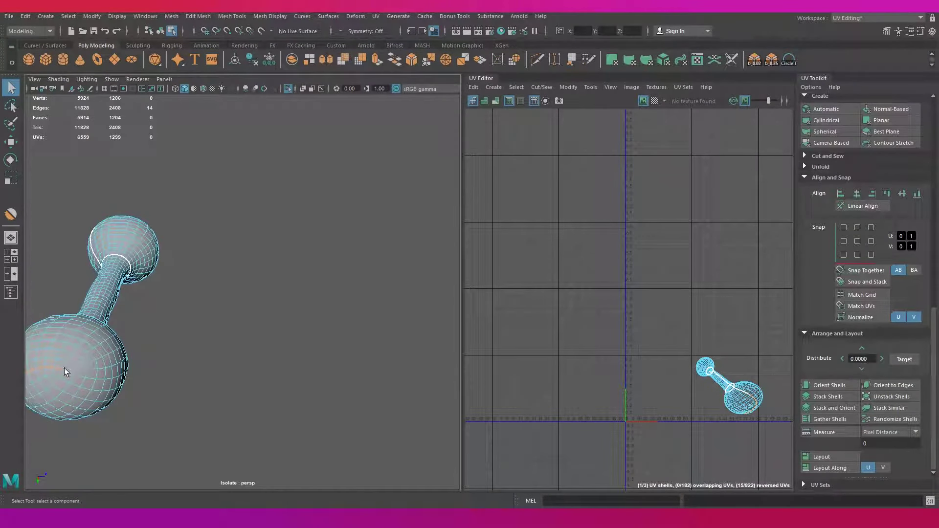
left_click(64, 366)
mouse_move(208, 345)
left_mouse_down("alt")
mouse_move(119, 339)
mouse_move(160, 244)
left_mouse_up("alt")
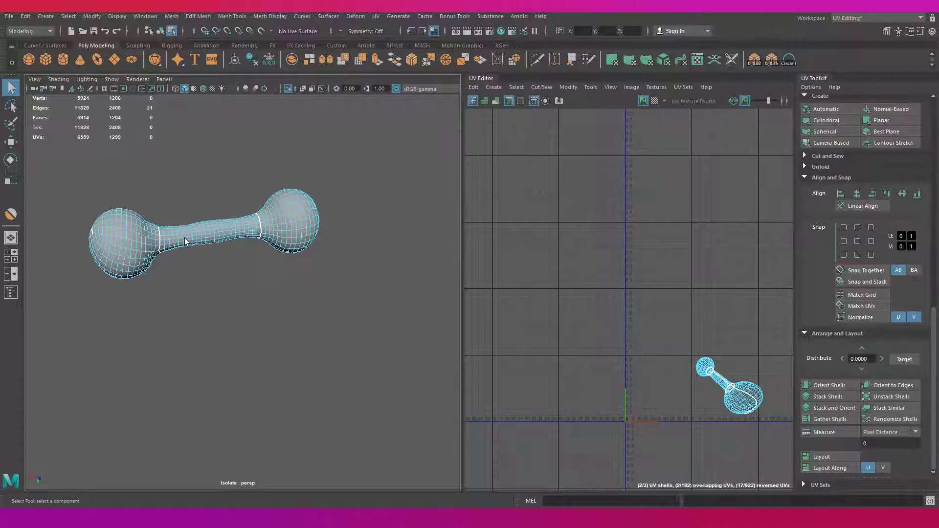
scroll(159, 263, "up", 3)
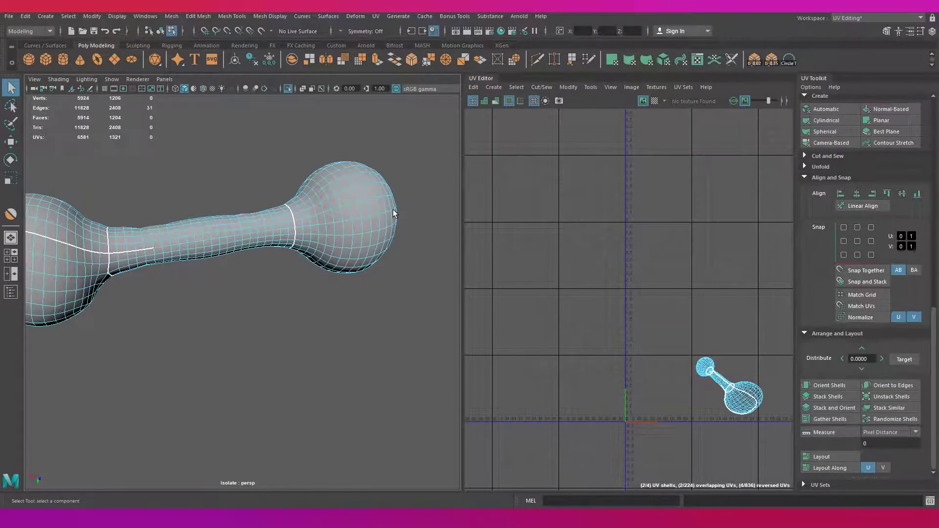
- Cut seams across the spheres and along the handle to finish six UV shells
left_click_drag(394, 213, 274, 299, "alt")
right_click_drag(563, 313, 562, 294, "shift")
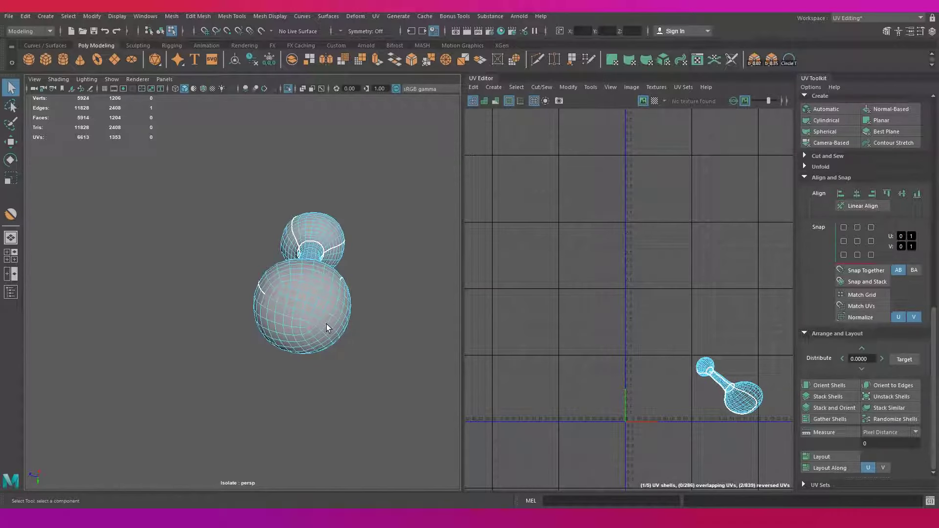
double_click(341, 287)
left_click_drag(351, 288, 306, 288, "alt")
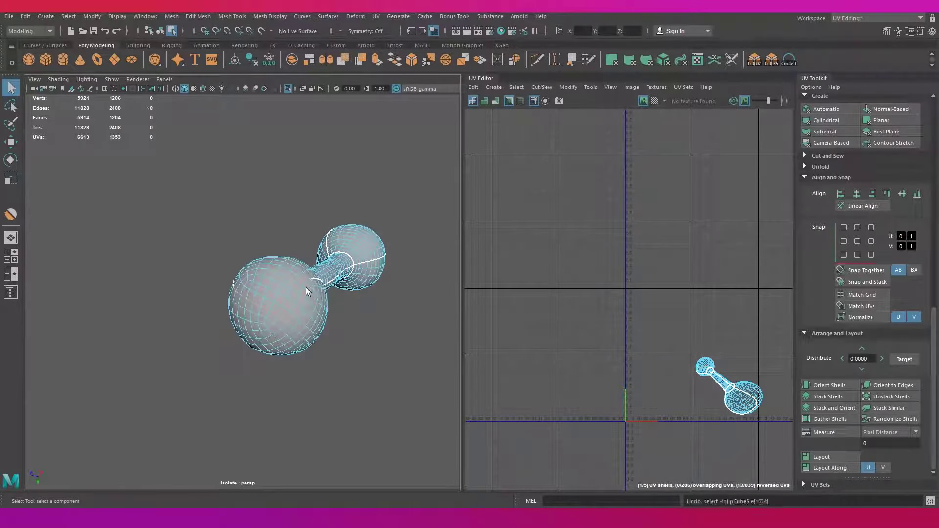
double_click(308, 281)
right_click_drag(310, 281, 310, 284, "shift")
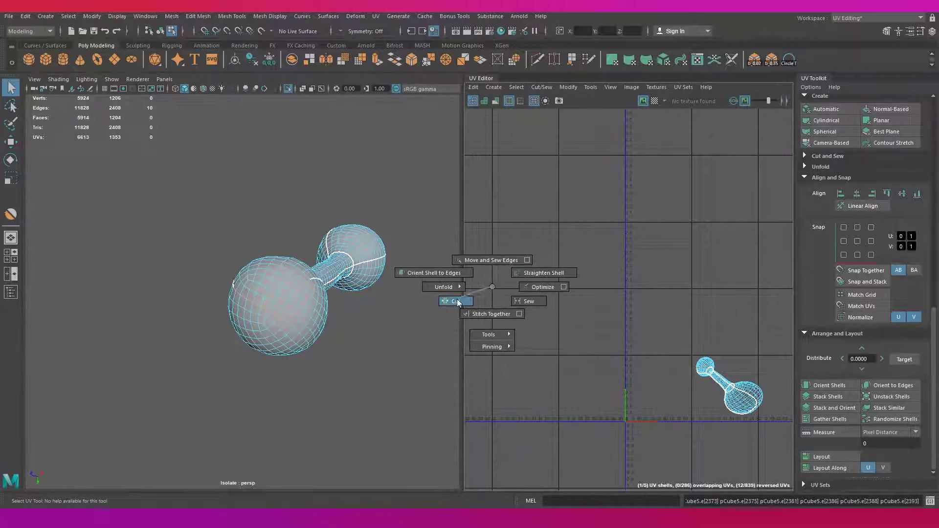
scroll(233, 280, "up", 5)
scroll(232, 281, "down", 5)
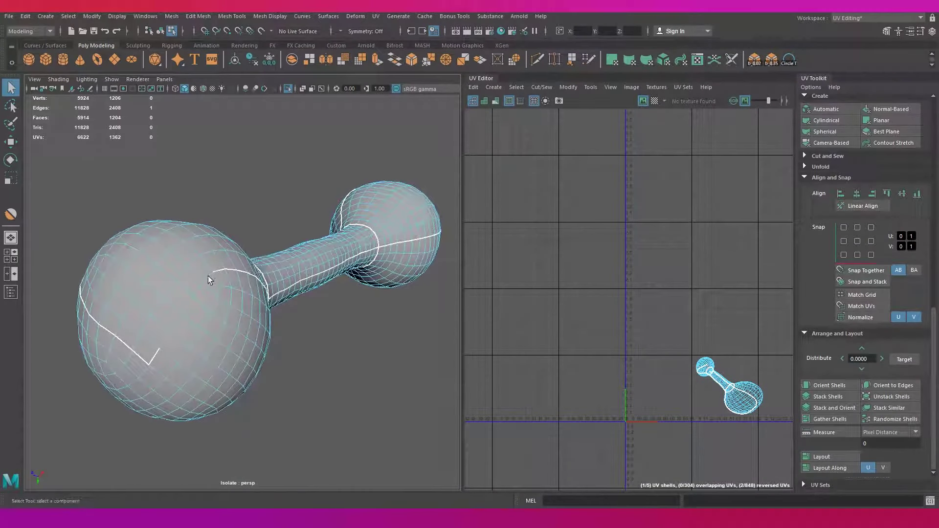
scroll(328, 351, "down", 3)
scroll(281, 345, "down", 3)
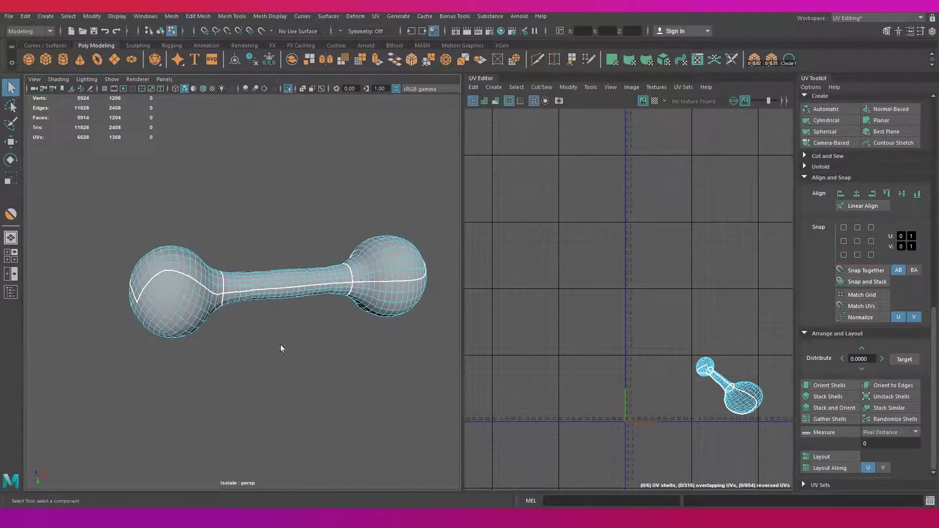
scroll(280, 344, "down", 2)
- Unfold the dumbbell's UV shells and straighten them with Orient Shells
scroll(609, 308, "down", 2)
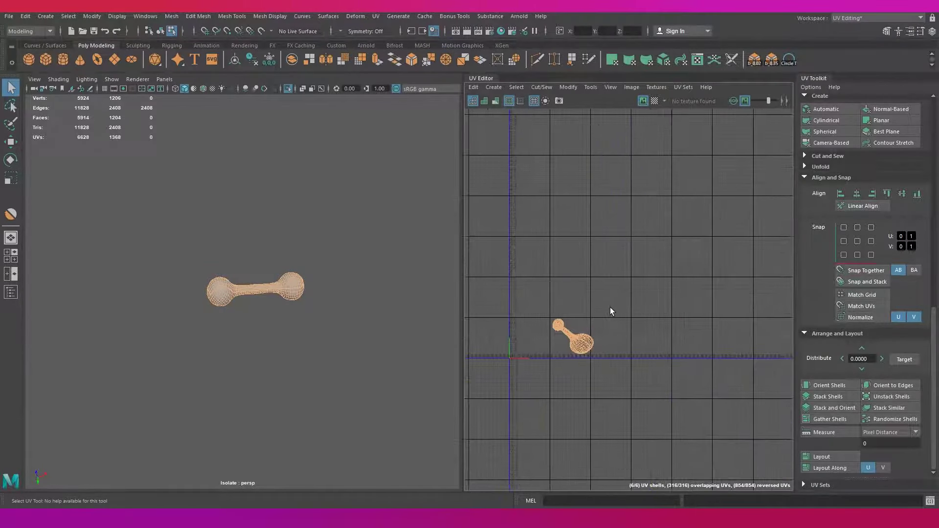
scroll(540, 310, "up", 2)
right_click_drag(541, 310, 494, 293, "shift")
left_click(827, 386)
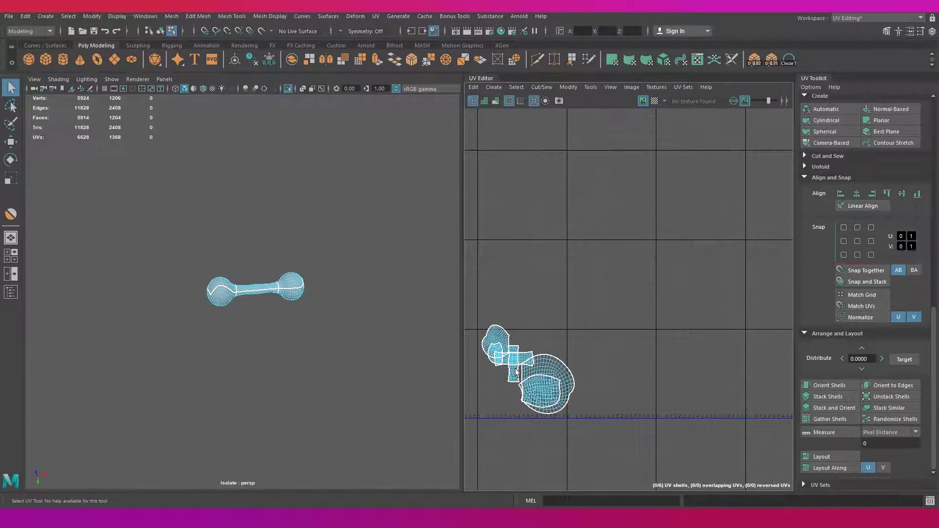
scroll(516, 372, "up", 3)
- Rotate the handle bar's UV shell so it lies horizontally
right_click_drag(533, 391, 501, 367)
key("e")
mouse_move(612, 293)
left_mouse_down()
mouse_move(603, 346)
mouse_move(567, 360)
left_mouse_up()
key("w")
- Select all shells, pack them into the 0–1 square with Layout, and frame them
left_click_drag(509, 235, 743, 455)
left_click(822, 456)
key("f")
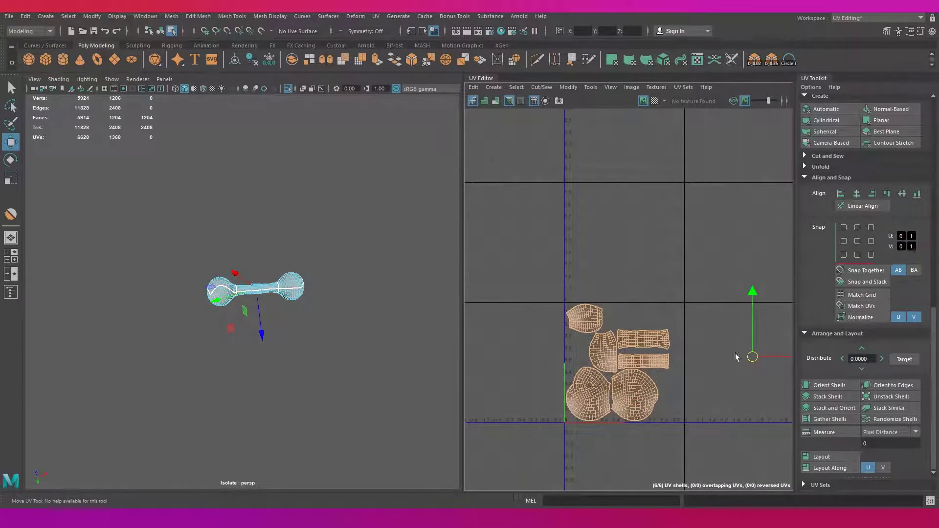
scroll(736, 357, "down", 3)
middle_click_drag(792, 365, 676, 365, "alt")
- Pick another dumbbell, isolate it and frame it in the viewport
key("ctrl+1")
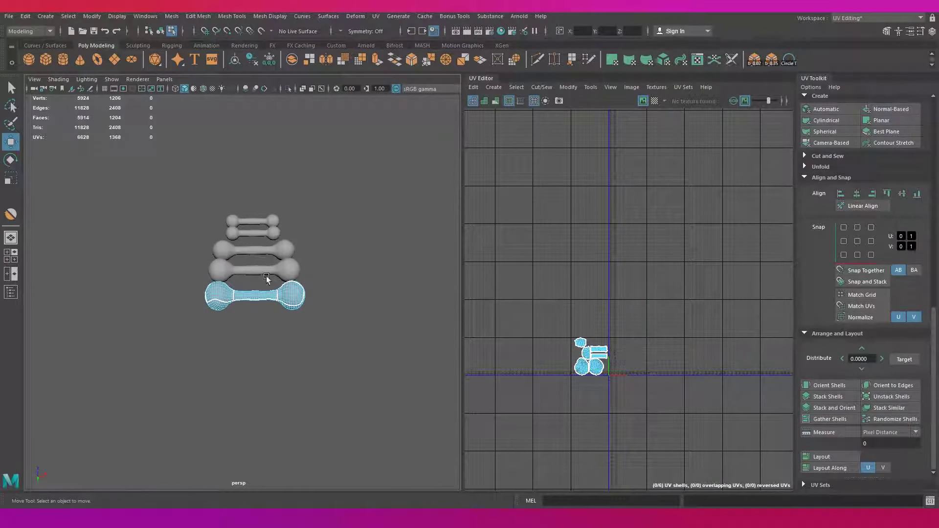
key("F8")
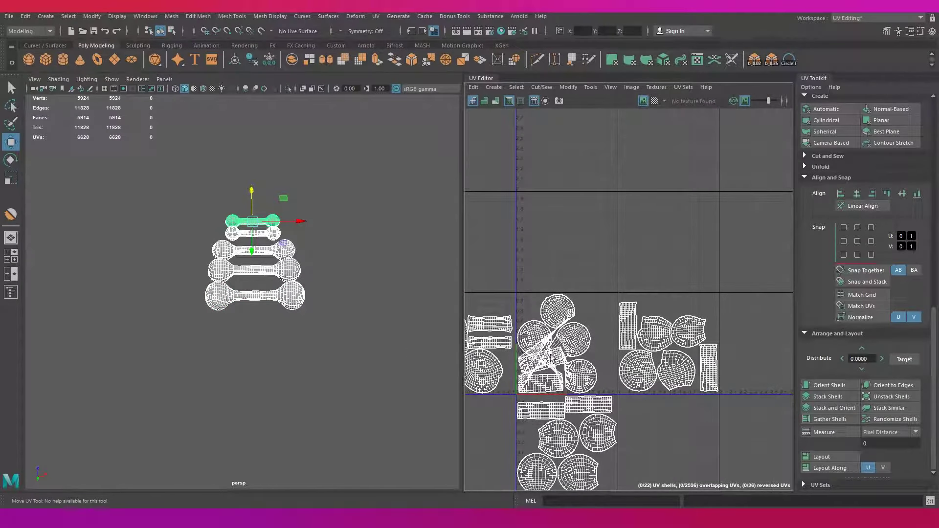
right_click(557, 266)
left_click(606, 270)
mouse_move(331, 283)
left_mouse_down("alt")
mouse_move(191, 380)
mouse_move(248, 375)
left_mouse_up("alt")
key("F8")
left_click(248, 375)
key("ctrl+1")
left_click(113, 325)
left_click(118, 357)
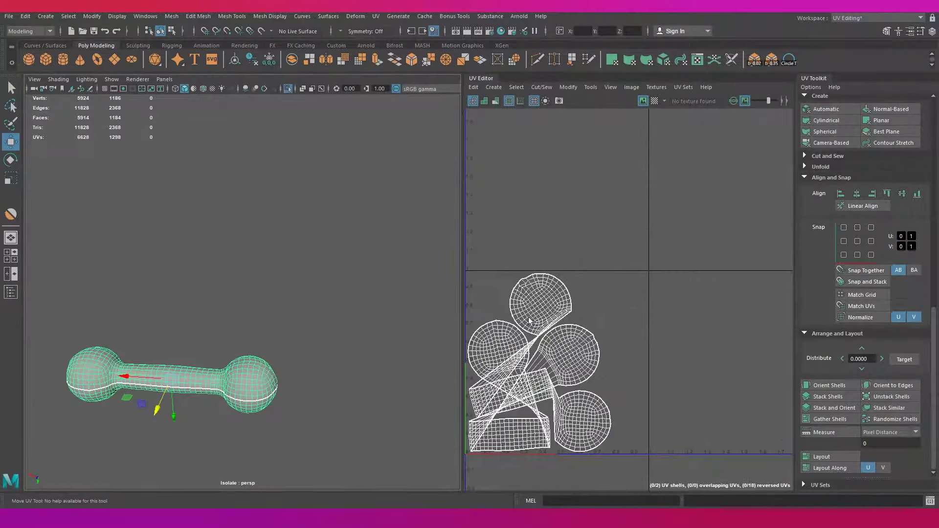
left_click_drag(117, 357, 365, 358, "alt")
key("f")
- Select the seam edges along this dumbbell, then cut and unfold its UVs
key("F10")
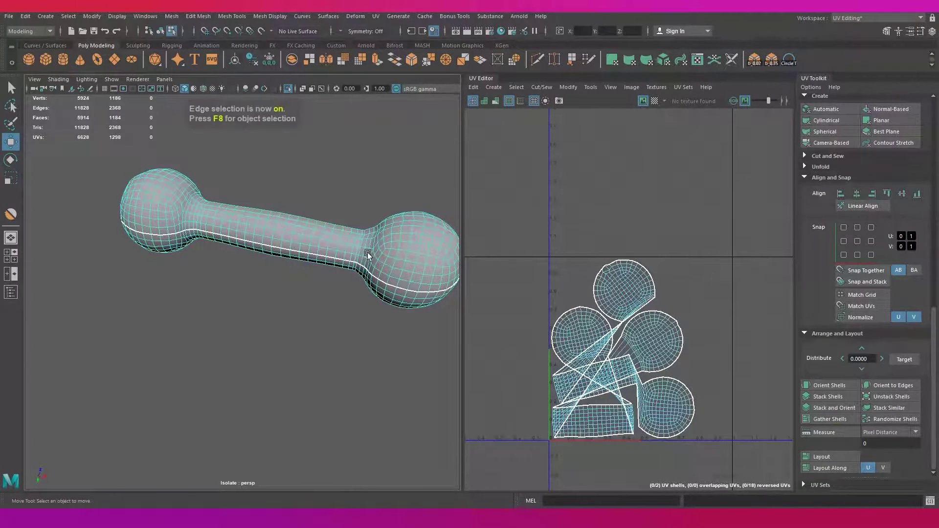
right_click_drag(557, 217, 542, 215, "shift")
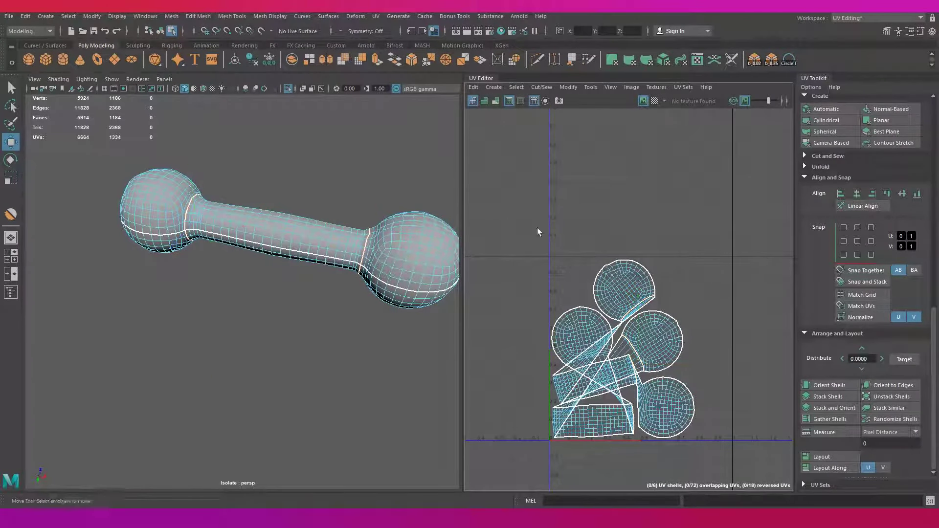
right_click_drag(657, 409, 649, 390, "shift")
scroll(649, 390, "down", 3)
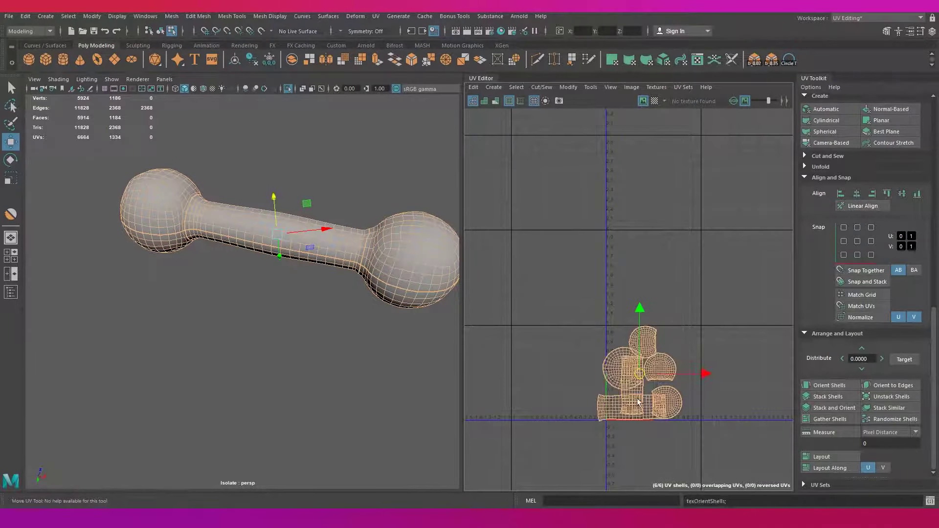
- Rotate the handle shells horizontal, pack into the 0–1 square, and unhide all dumbbells
left_click(638, 392)
key("w")
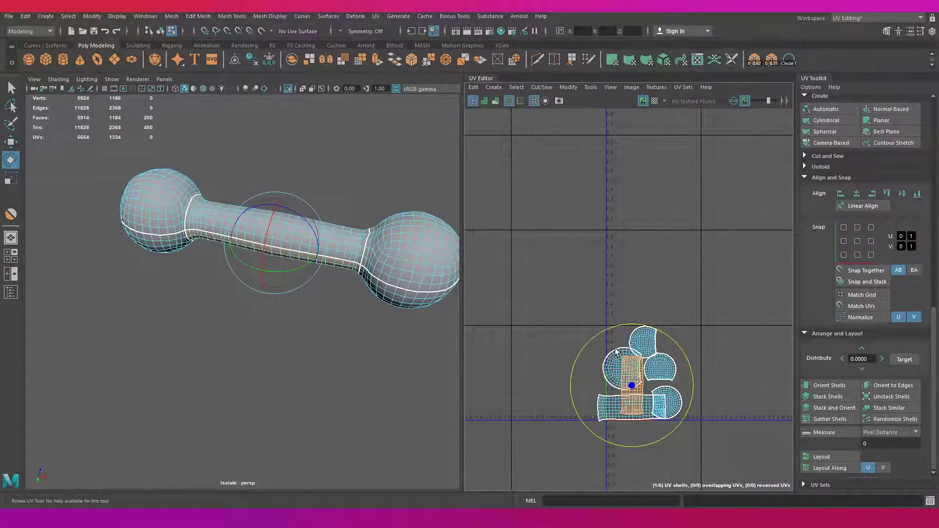
left_click_drag(698, 357, 567, 431)
left_click(822, 456)
key("w")
middle_click_drag(721, 406, 650, 347, "alt")
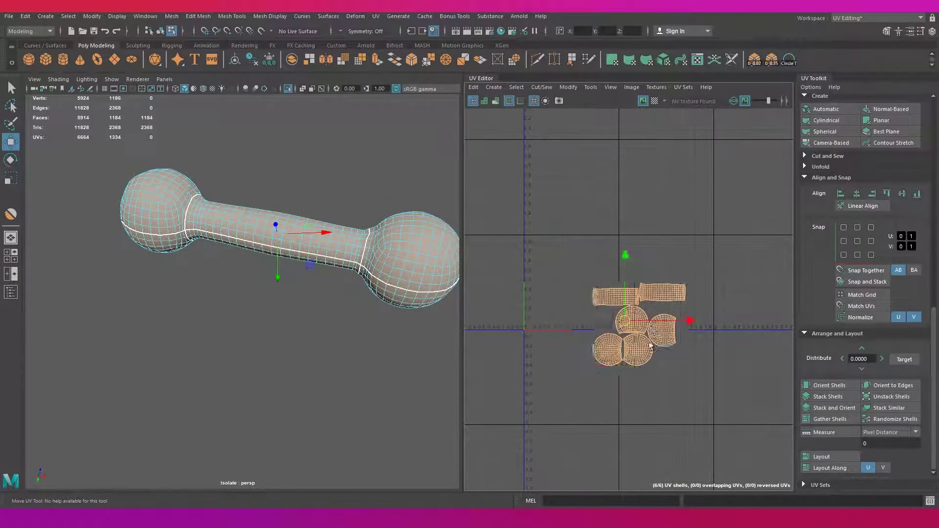
key("F8")
key("ctrl+1")
- Select the top dumbbell and its UV faces in edge mode
scroll(222, 274, "down", 5)
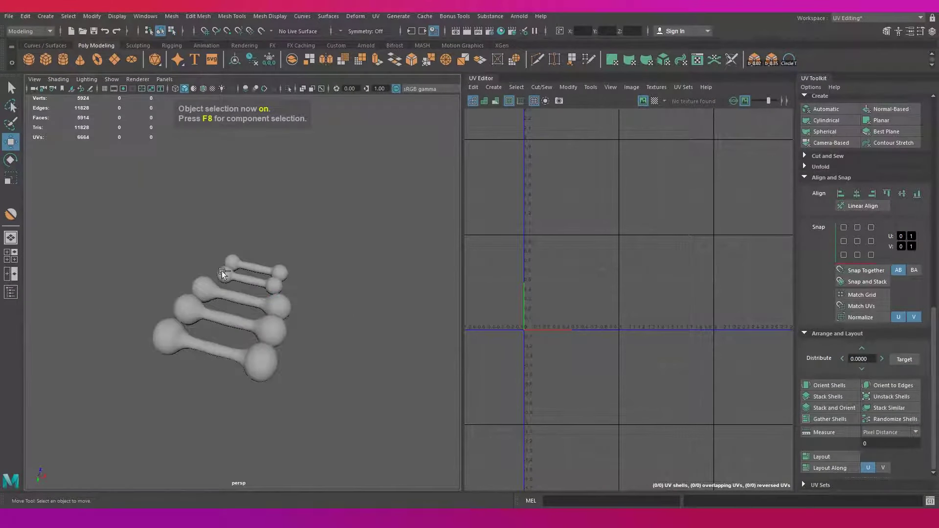
left_click(223, 274)
key("F10")
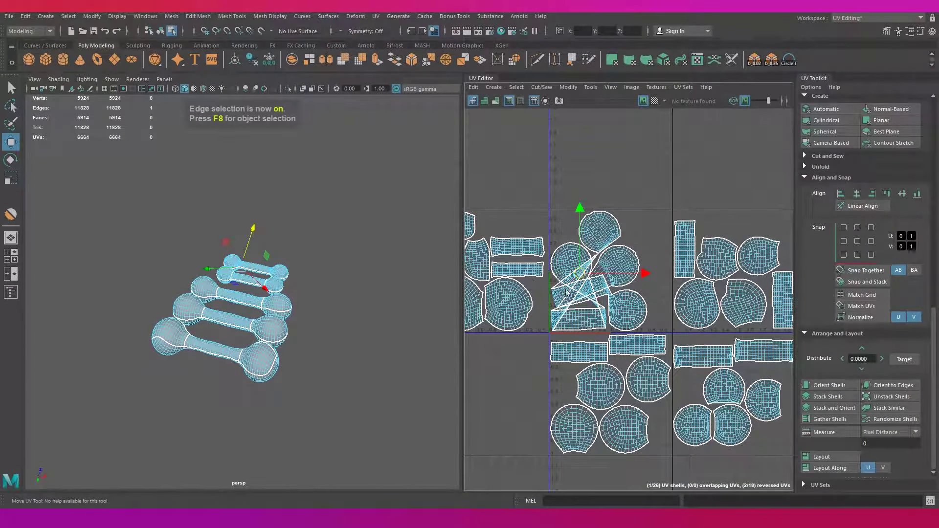
scroll(566, 292, "up", 3)
right_click_drag(650, 201, 651, 230)
scroll(328, 328, "up", 6)
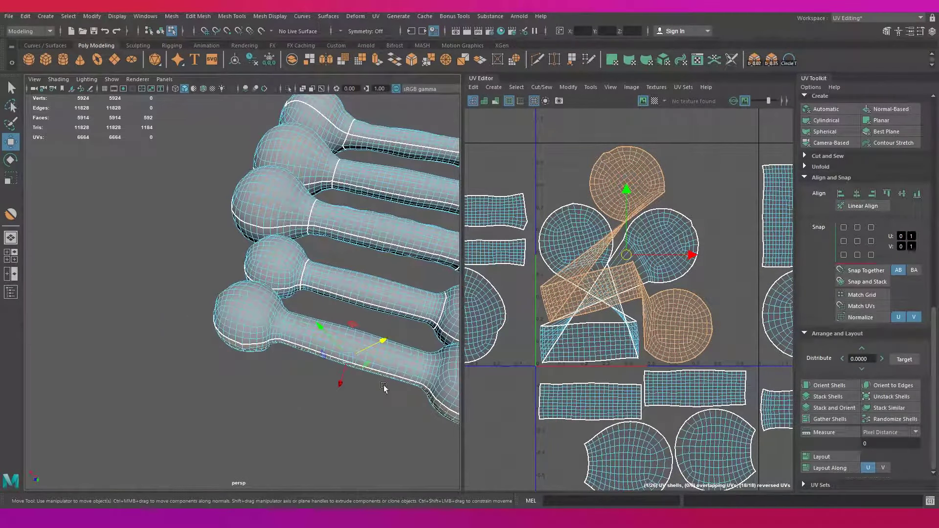
- Isolate the bottom dumbbell and select an edge loop around its handle
key("F8")
left_click(384, 387)
key("ctrl+1")
scroll(308, 335, "up", 2)
key("F10")
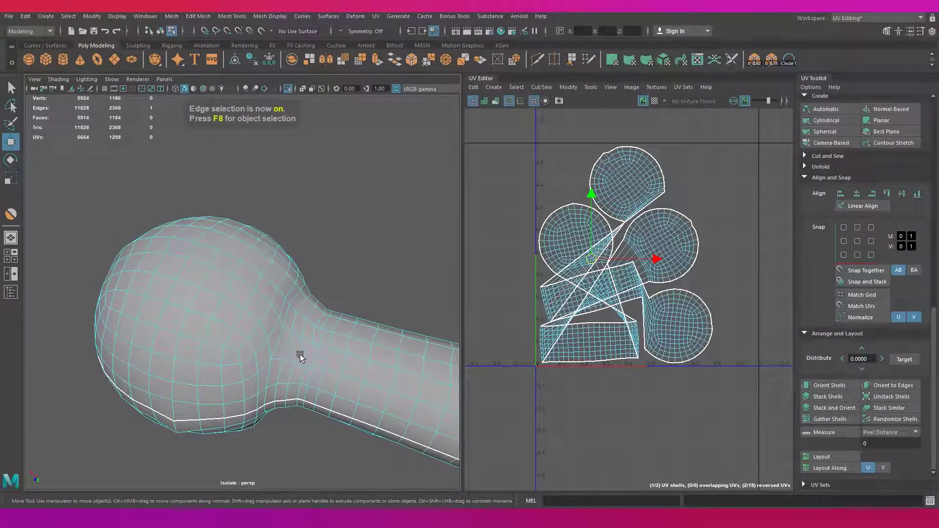
double_click(301, 354)
mouse_move(301, 354)
left_mouse_down("alt")
mouse_move(237, 307)
mouse_move(394, 331)
mouse_move(205, 307)
left_mouse_up("alt")
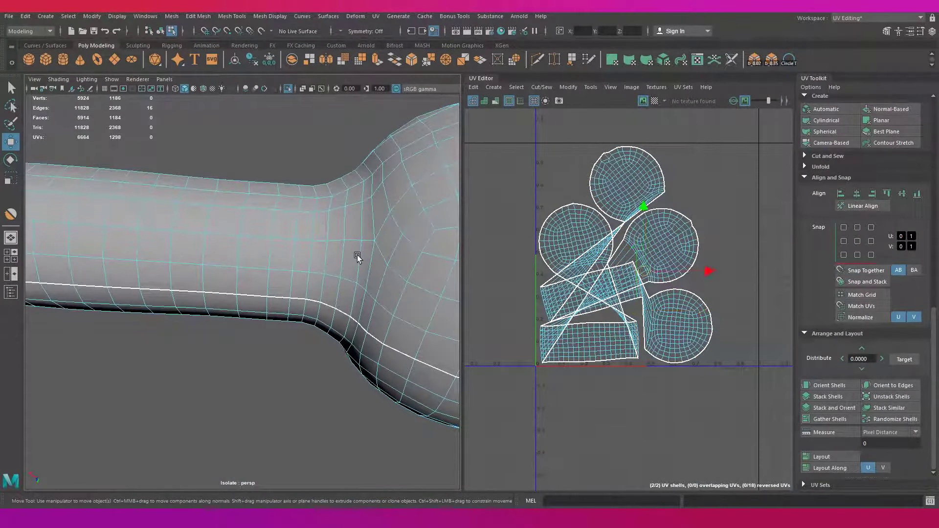
- Unfold the bottom dumbbell's UVs into shells and lay them out in the 0–1 tile
key("q")
scroll(587, 377, "down", 4)
left_click_drag(553, 247, 694, 416)
right_click_drag(617, 404, 491, 413, "shift")
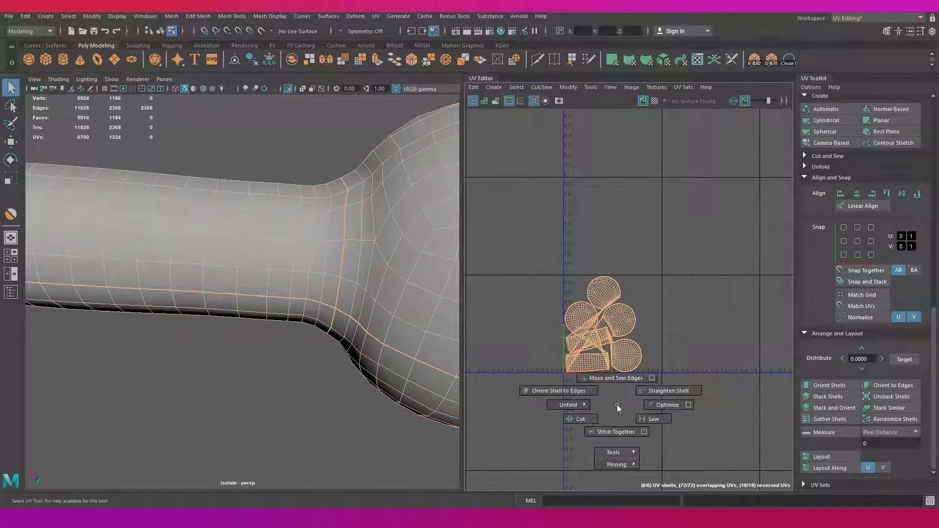
key("F11")
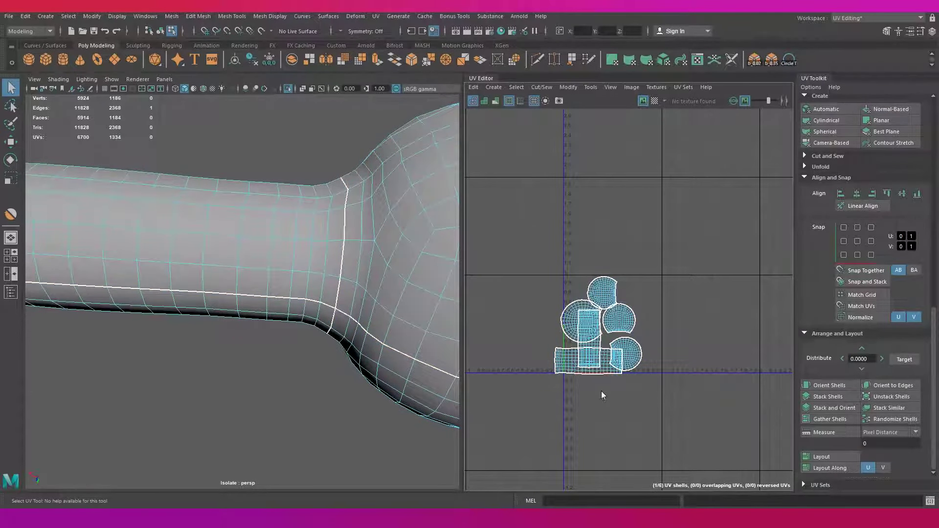
left_click(596, 368)
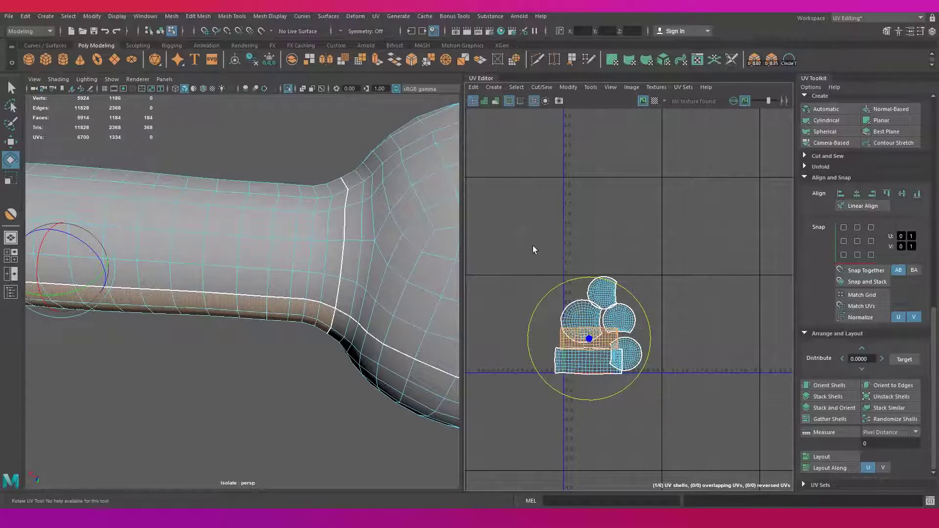
left_click(822, 456)
- Leave isolation and select all five dumbbells together
key("w")
scroll(586, 294, "down", 3)
scroll(563, 245, "down", 2)
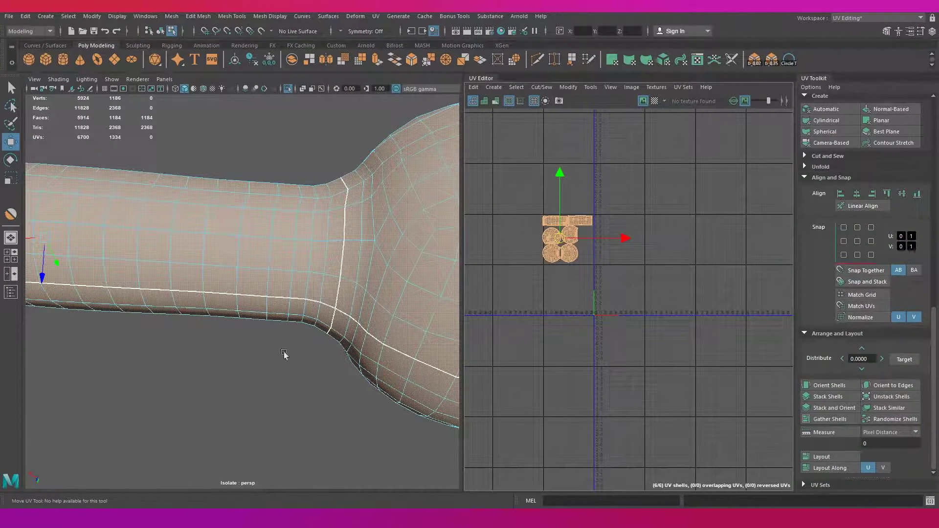
key("f")
key("ctrl+1")
scroll(196, 293, "down", 4)
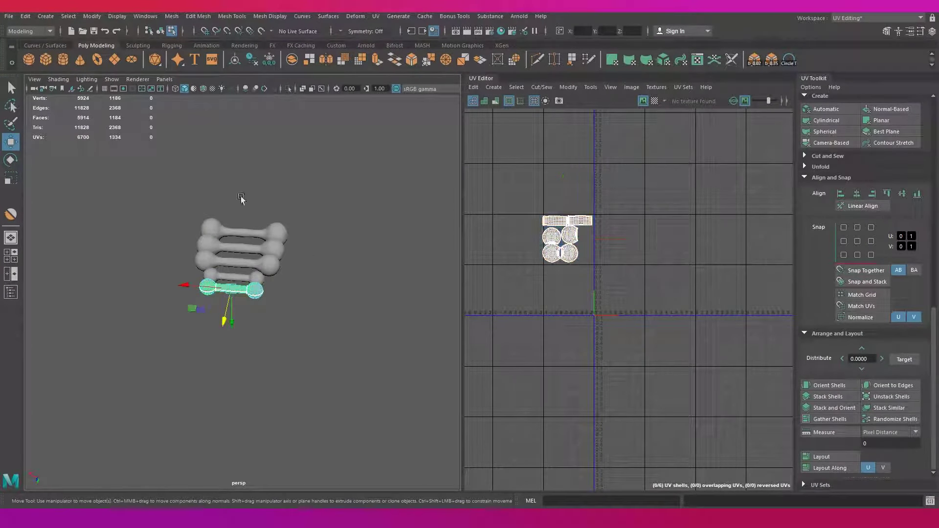
key("F8")
left_click_drag(241, 198, 303, 338)
scroll(616, 283, "up", 2)
scroll(636, 254, "down", 2)
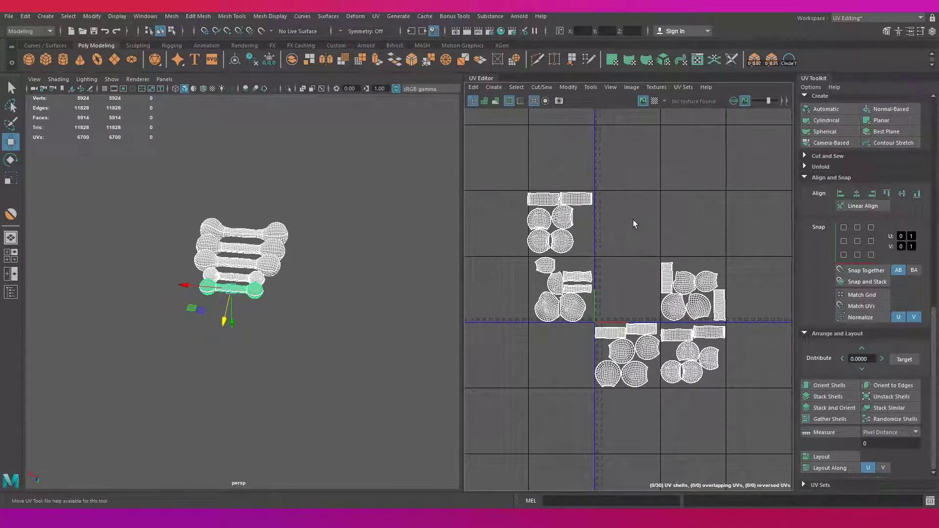
scroll(725, 224, "up", 3)
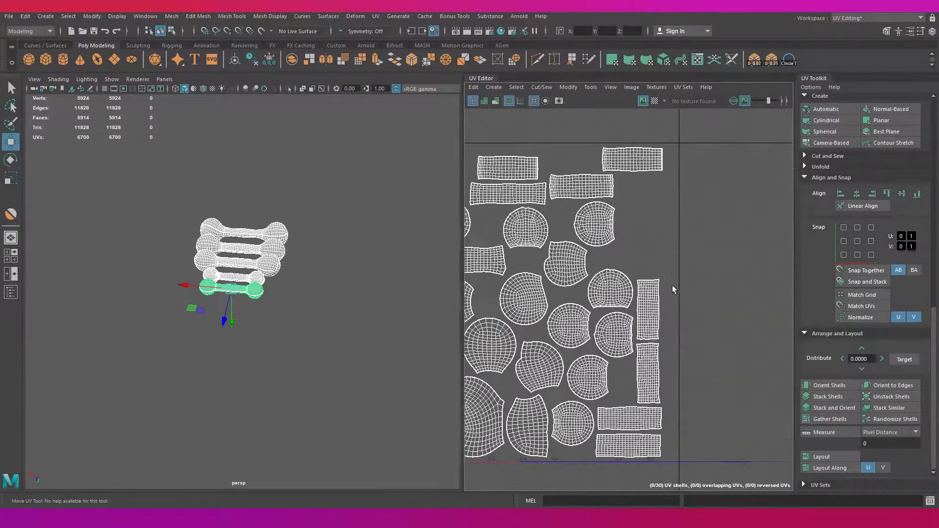
scroll(725, 224, "down", 1)
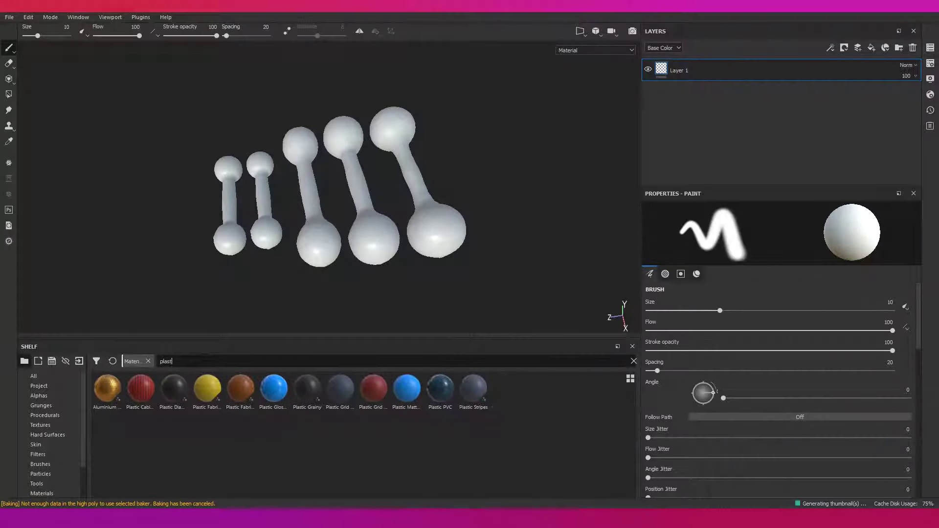
- Apply Plastic Stripes to the dumbbells with tri-planar projection and stripe scale -5.01
left_click_drag(467, 392, 226, 245)
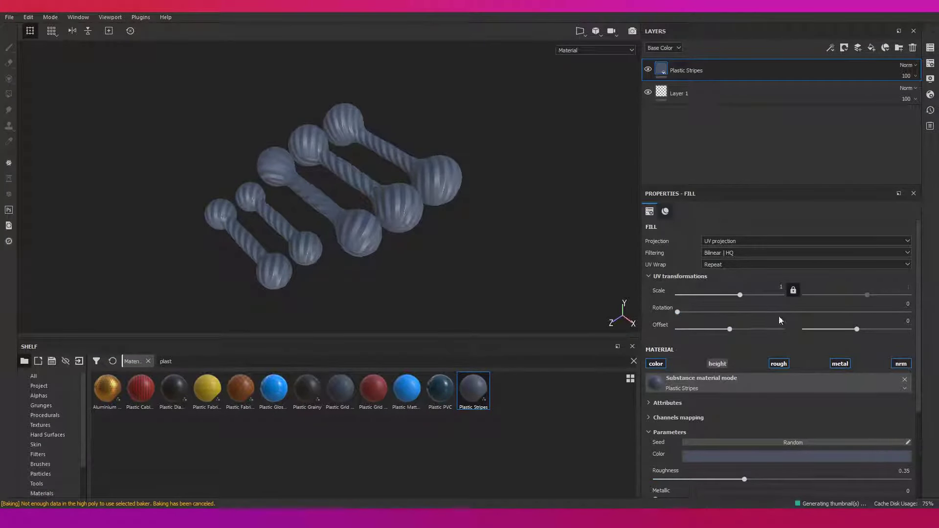
left_click(782, 240)
left_click(728, 254)
left_click_drag(504, 242, 489, 186, "alt")
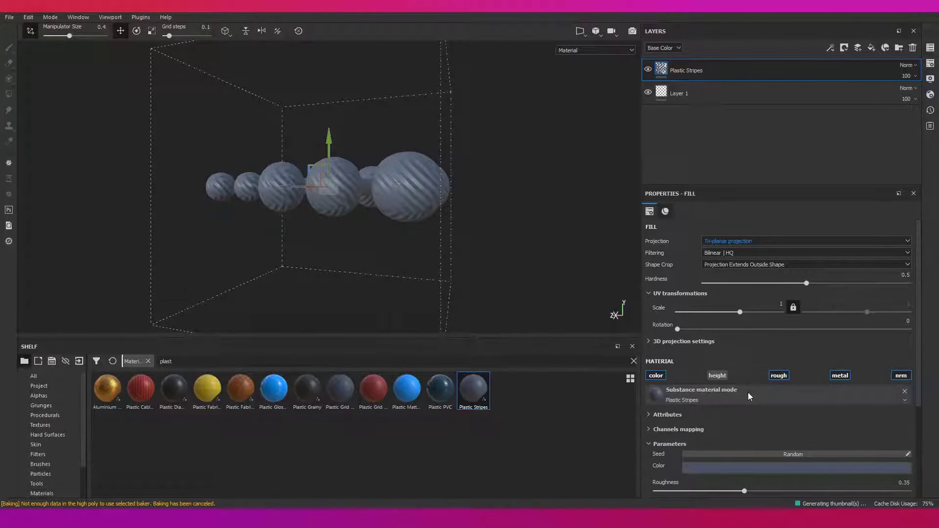
scroll(748, 396, "down", 2)
left_click_drag(713, 259, 711, 260)
mouse_move(513, 251)
left_mouse_down("alt")
mouse_move(550, 260)
mouse_move(538, 225)
left_mouse_up("alt")
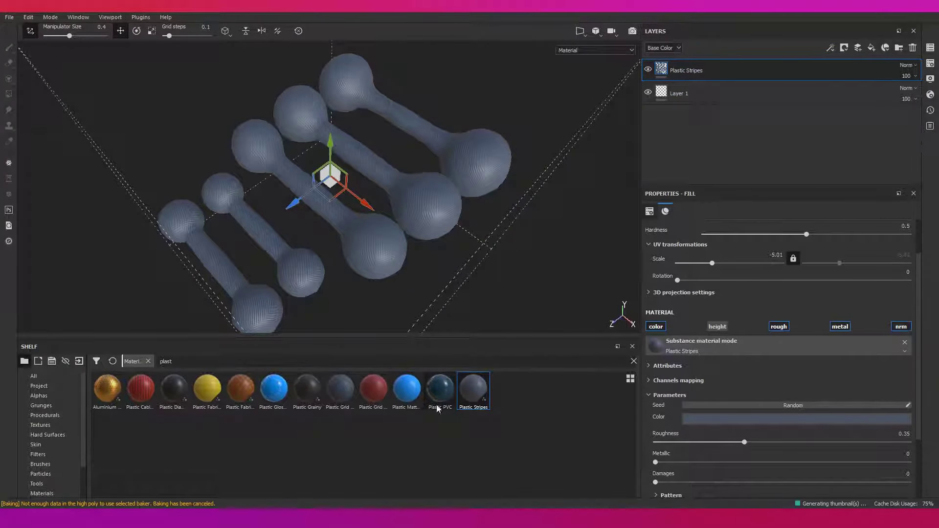
- Add a Plastic PVC layer named 1kg, masked black and revealed only on the smallest dumbbell
left_click_drag(440, 388, 246, 305)
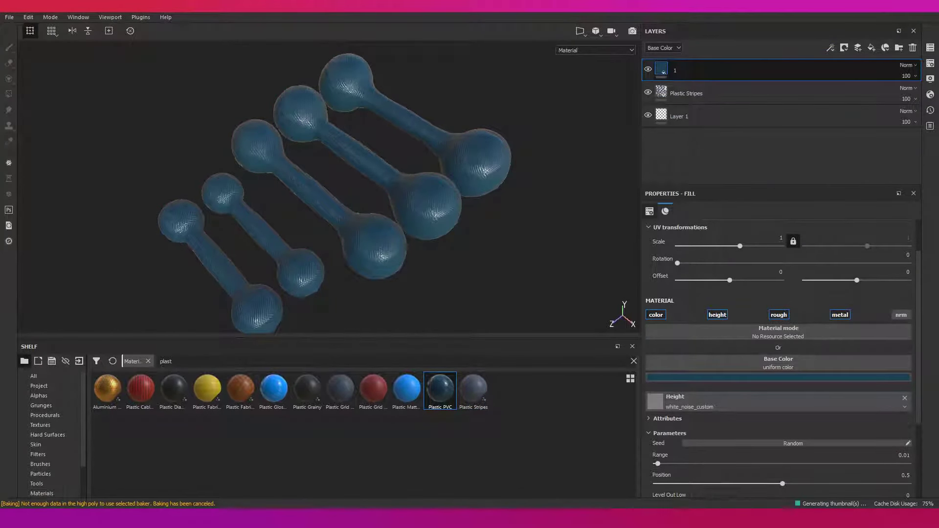
type("kg")
key("Return")
right_click(691, 67)
left_click(704, 80)
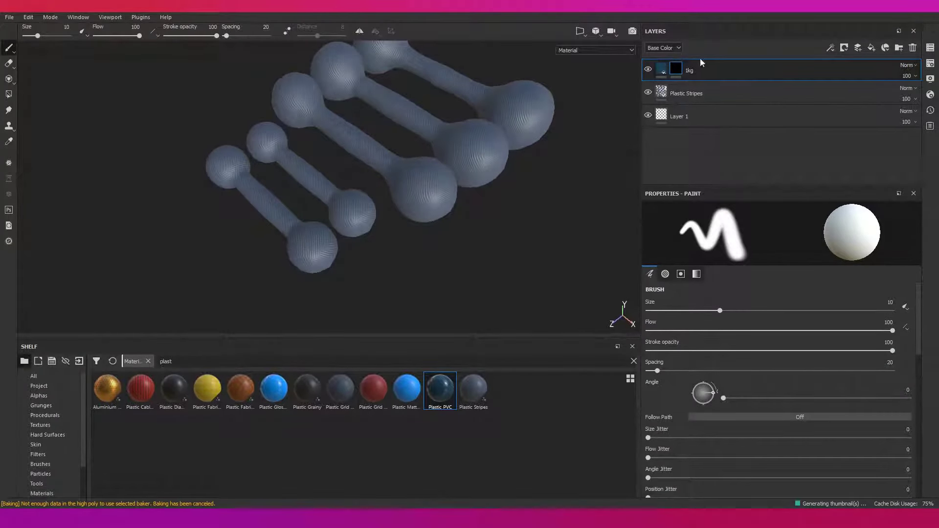
right_click(689, 68)
key("Escape")
left_click(9, 92)
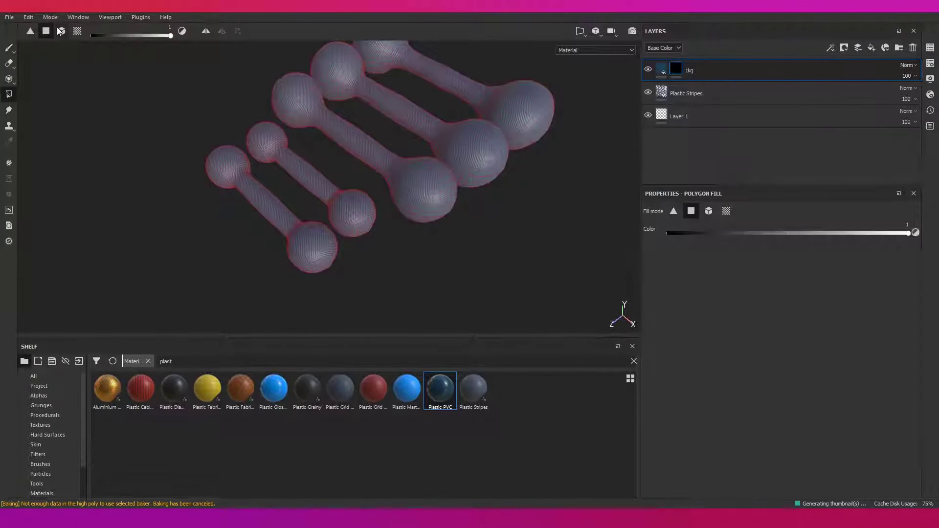
left_click(264, 166)
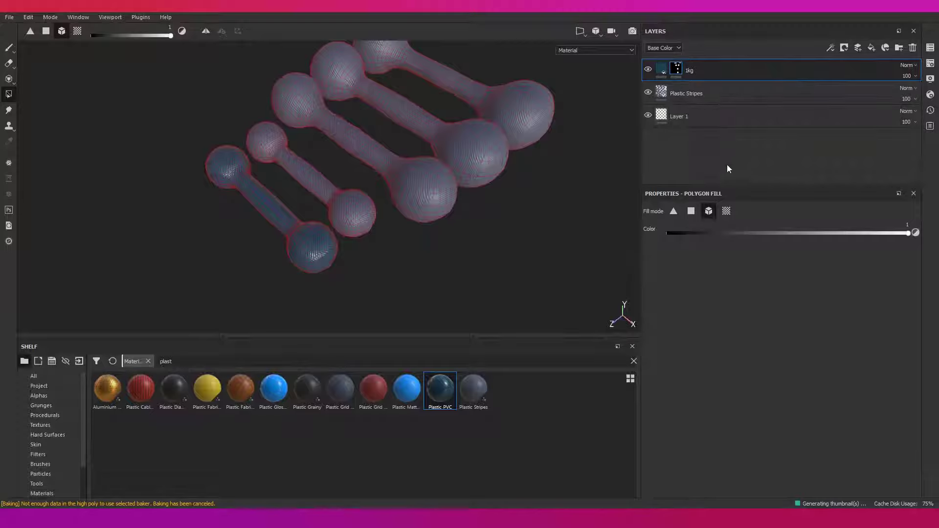
- Add and duplicate Plastic PVC layers, naming them 2kg, 3kg, 4kg and 5kg
left_click_drag(364, 267, 550, 132)
key("ctrl+d")
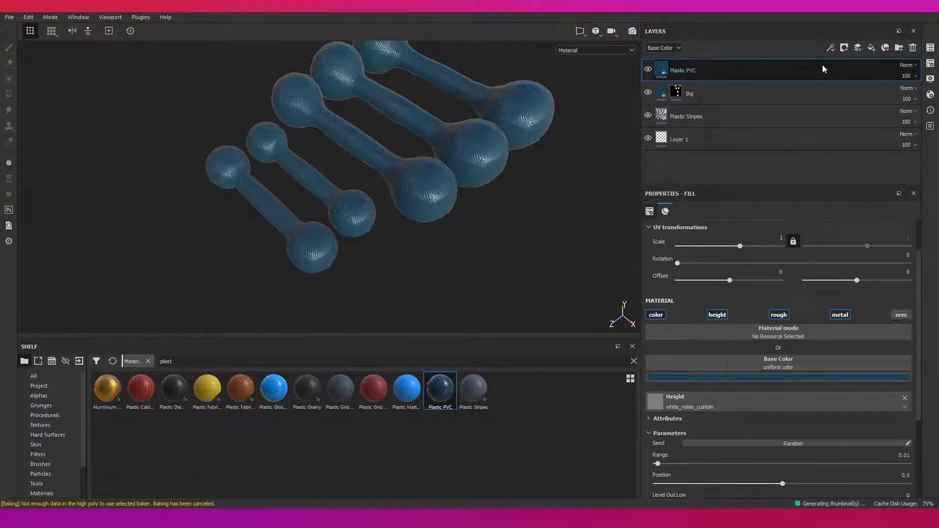
key("ctrl+d")
key("ctrl+d")
double_click(687, 139)
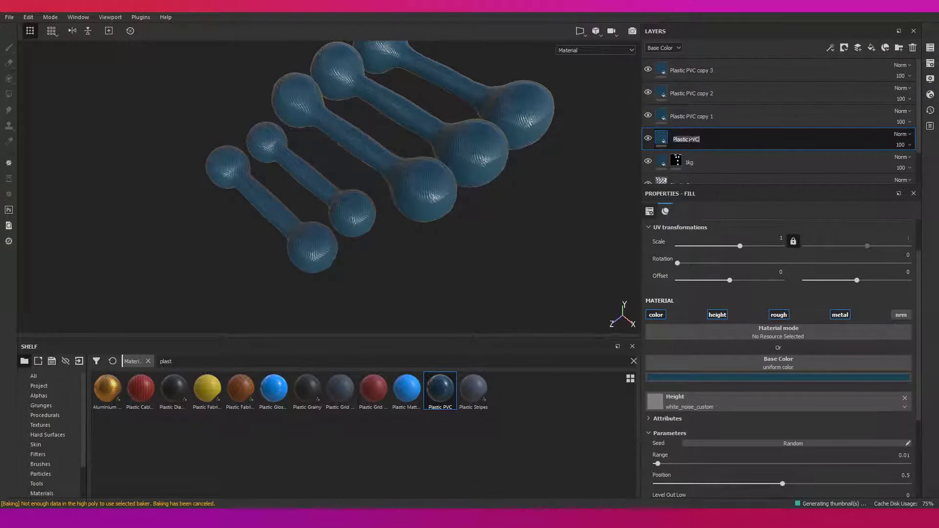
type("2kg")
left_click(687, 120)
double_click(691, 94)
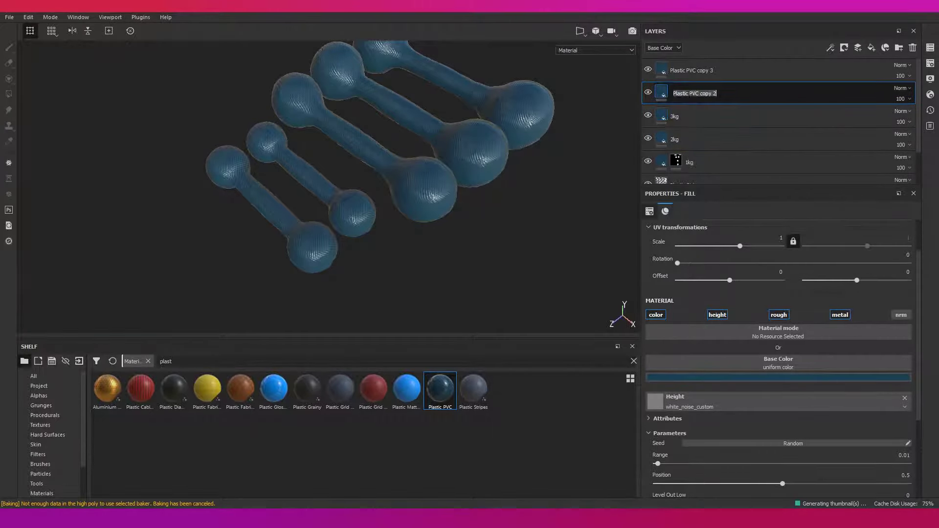
type("4kg")
double_click(690, 71)
type("g")
- Mask the 2kg layer and turn the 1kg layer's base colour yellow
left_click(727, 169)
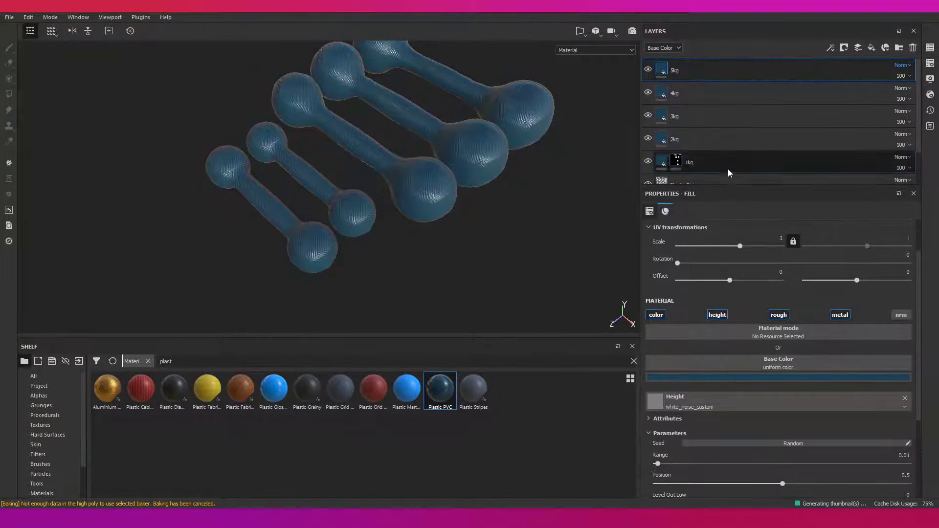
right_click(687, 137)
left_click(709, 157)
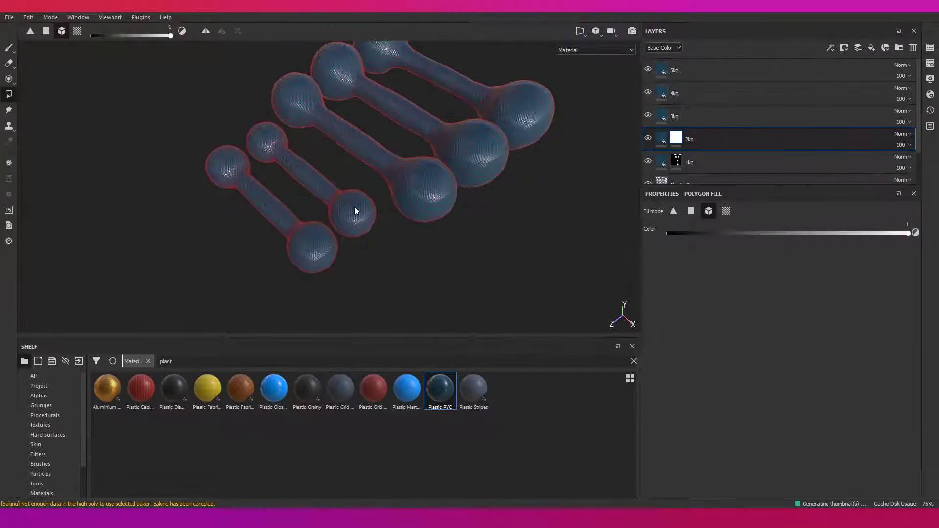
left_click(658, 138)
left_click(697, 377)
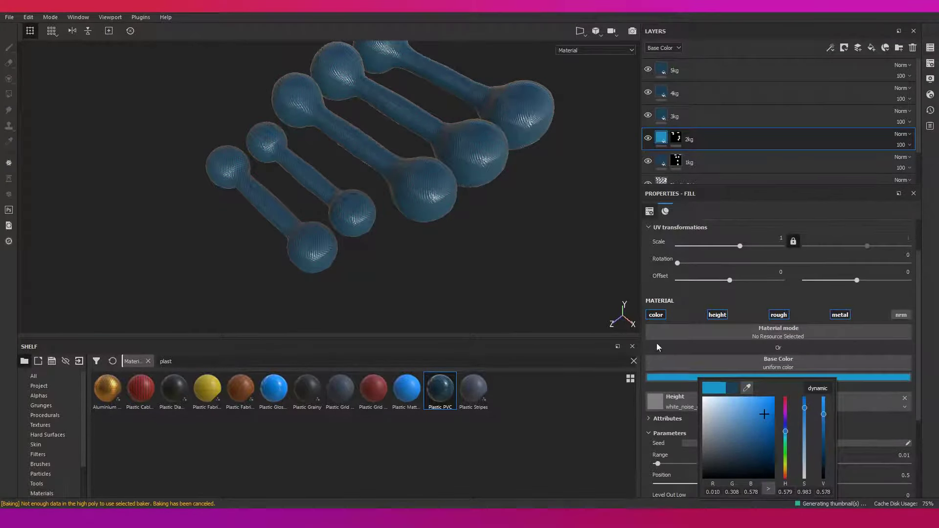
left_click(655, 401)
left_click(694, 162)
left_click(719, 377)
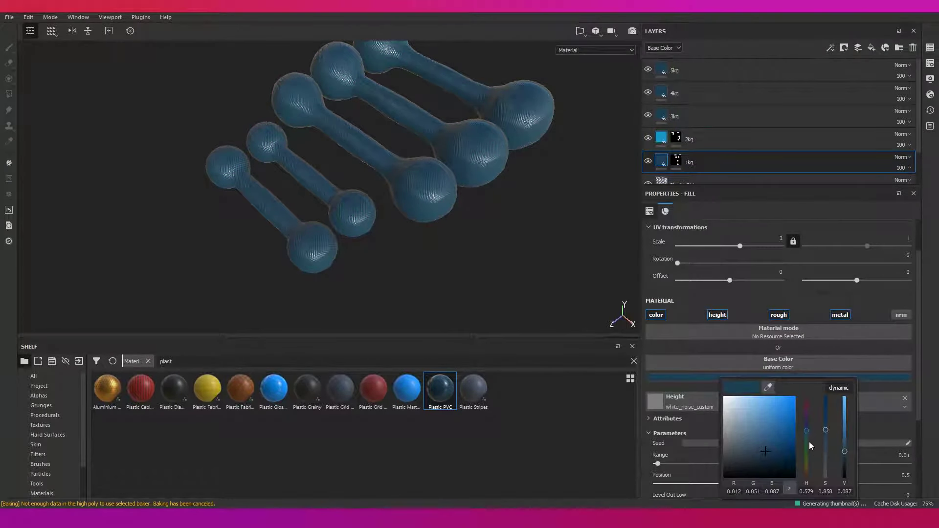
left_click_drag(810, 443, 816, 466)
- Edit the 3kg base colour and make the 5kg layer black with roughness about 0.33
left_click(702, 116)
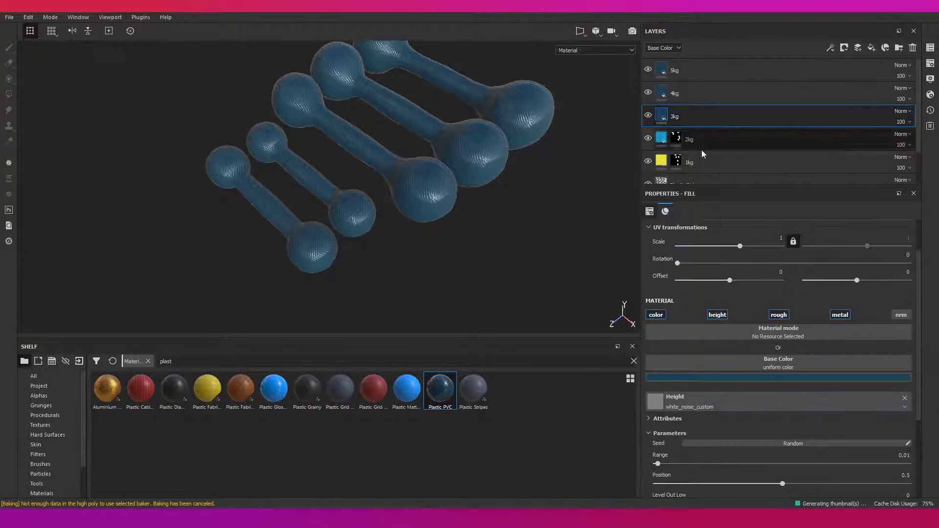
left_click(723, 377)
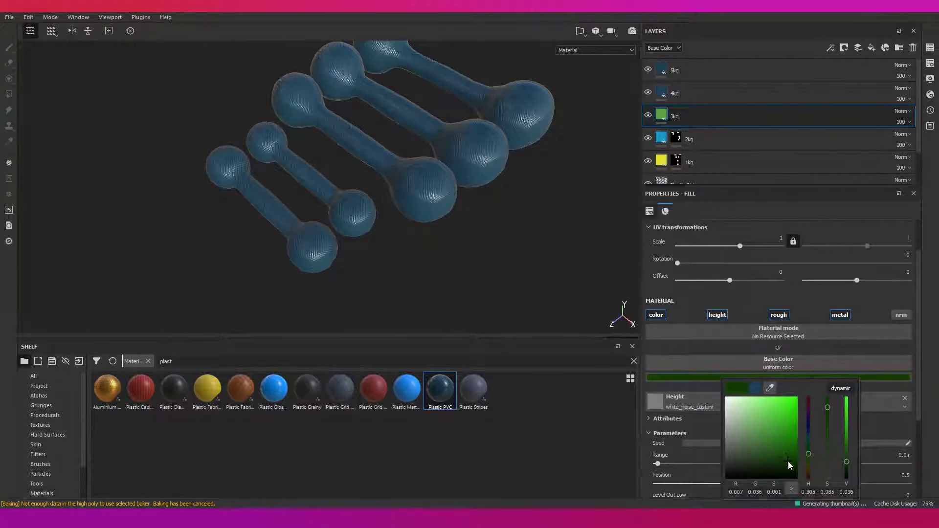
left_click(694, 70)
left_click(732, 377)
left_click(760, 483)
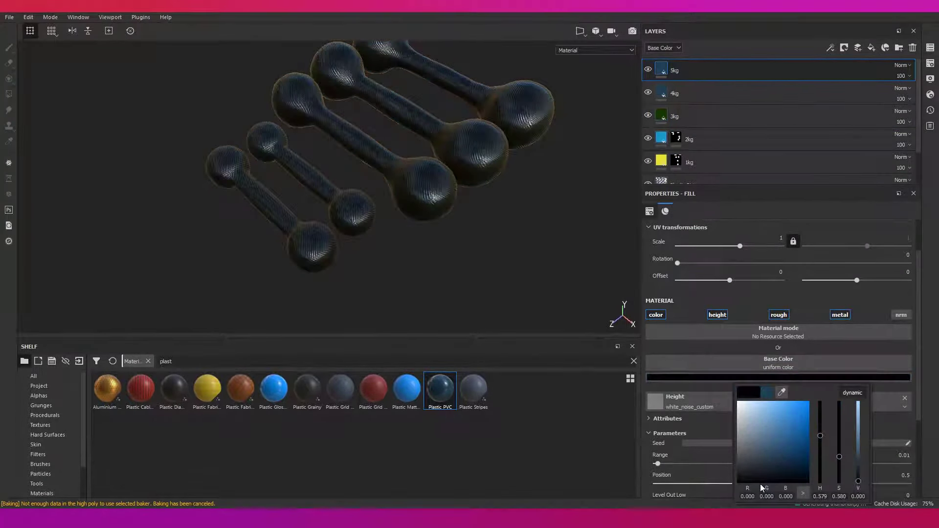
left_click(729, 388)
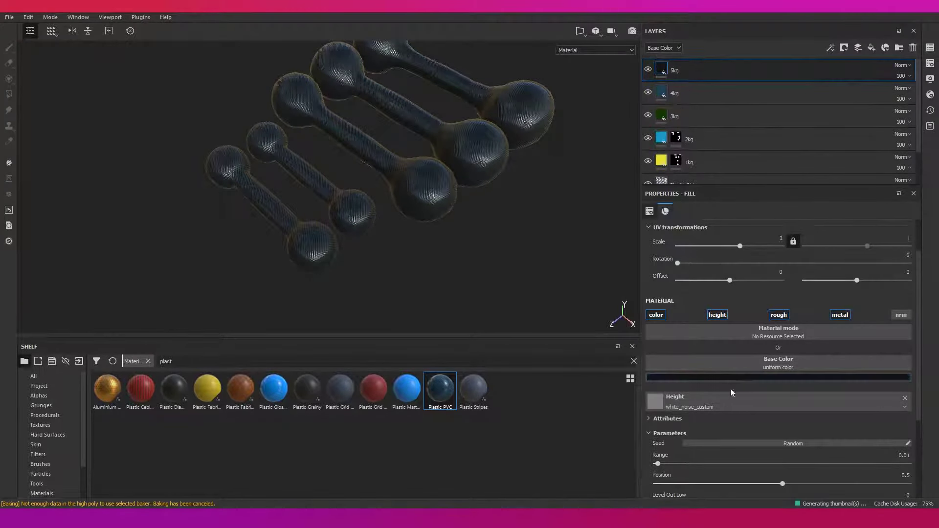
scroll(732, 300, "up", 2)
scroll(741, 333, "down", 5)
scroll(752, 369, "down", 1)
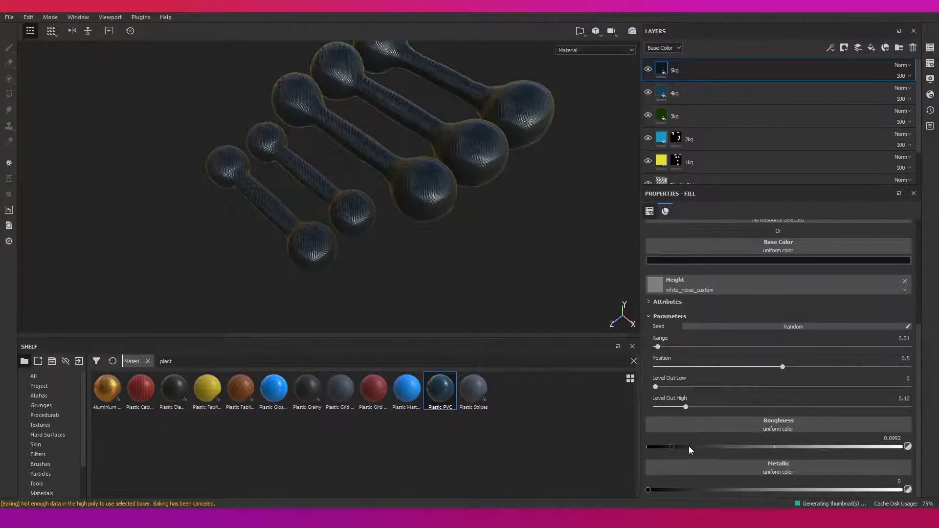
left_click_drag(688, 446, 729, 446)
- Review the 4kg, 3kg and 1kg layers, then turn the 3kg layer dark red
left_click(717, 93)
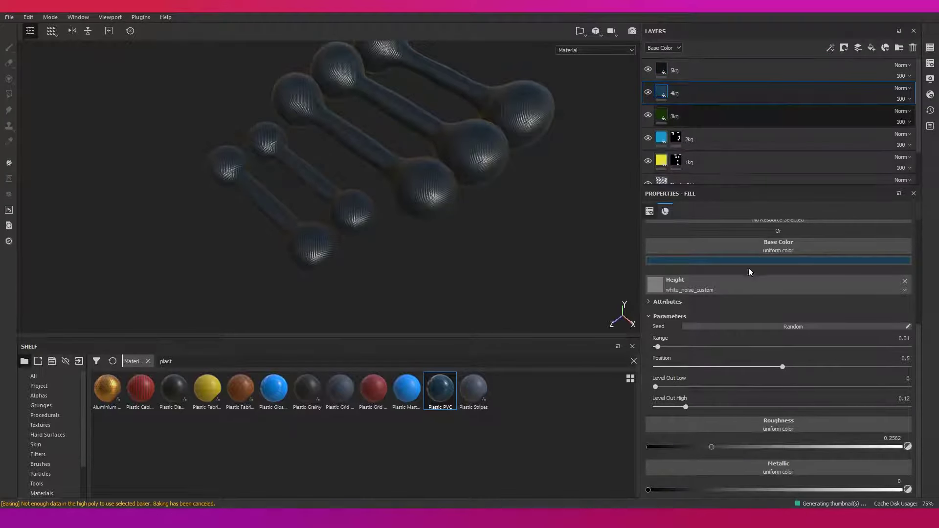
left_click(717, 116)
left_click(717, 163)
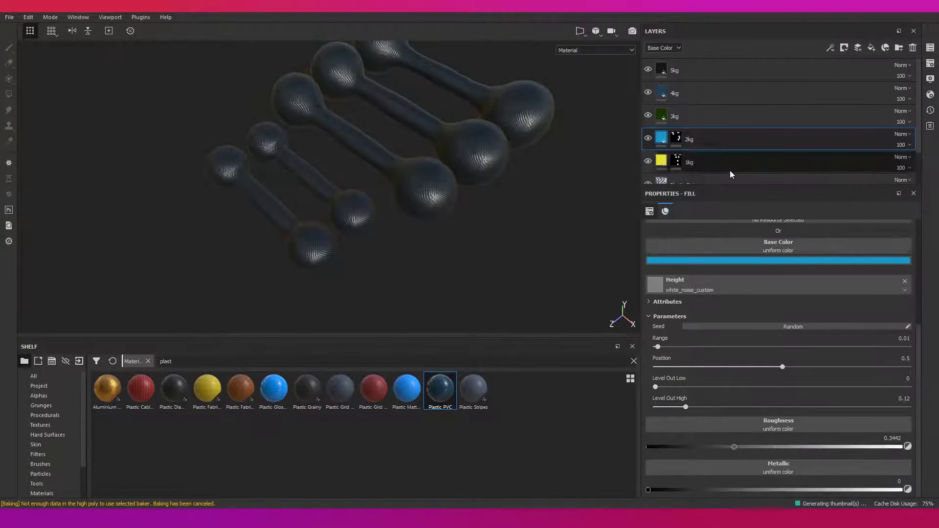
left_click(719, 116)
left_click(717, 260)
mouse_move(806, 295)
left_mouse_down()
mouse_move(803, 280)
mouse_move(779, 320)
left_mouse_up()
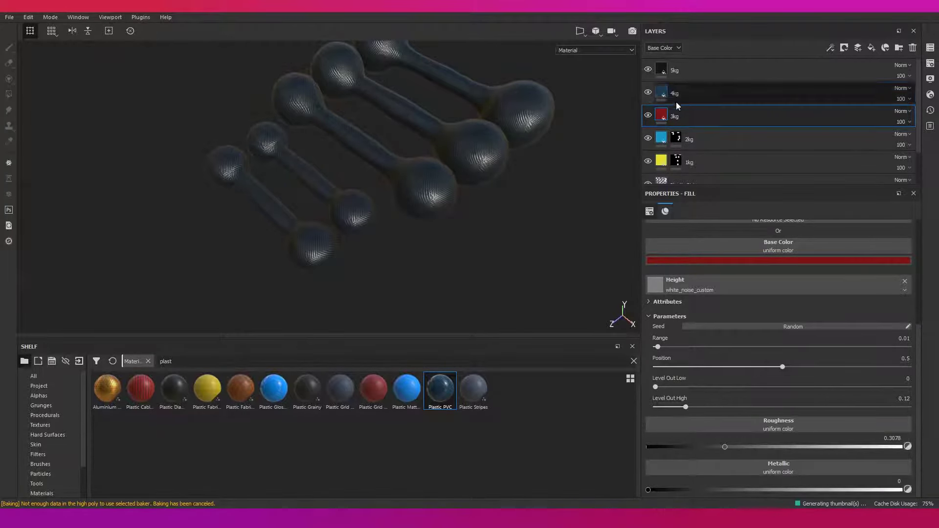
- Add black masks to the 4kg and 5kg layers
left_click_drag(676, 138, 676, 116)
right_click(688, 92)
left_click(717, 107)
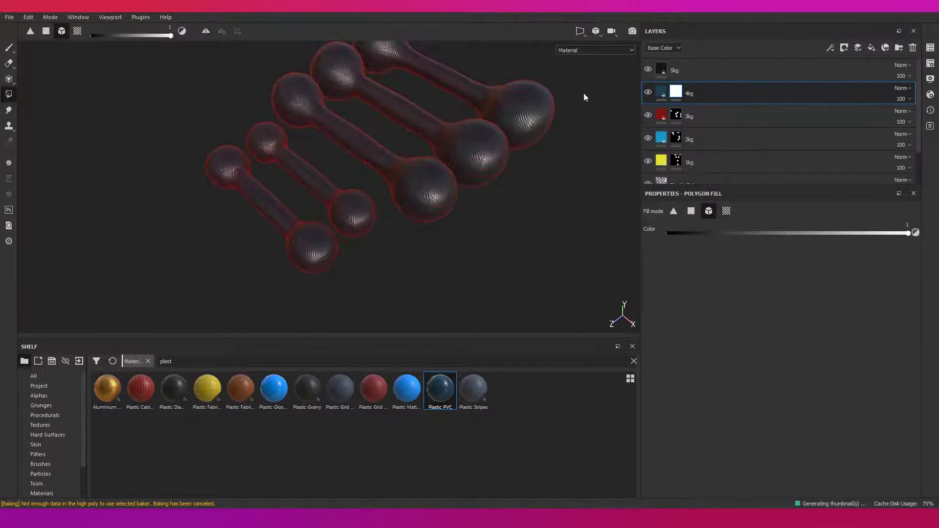
right_click(685, 70)
left_click(717, 86)
- Add a Plastic Stripes layer and set its stripe pattern scale to 6.38
key("1")
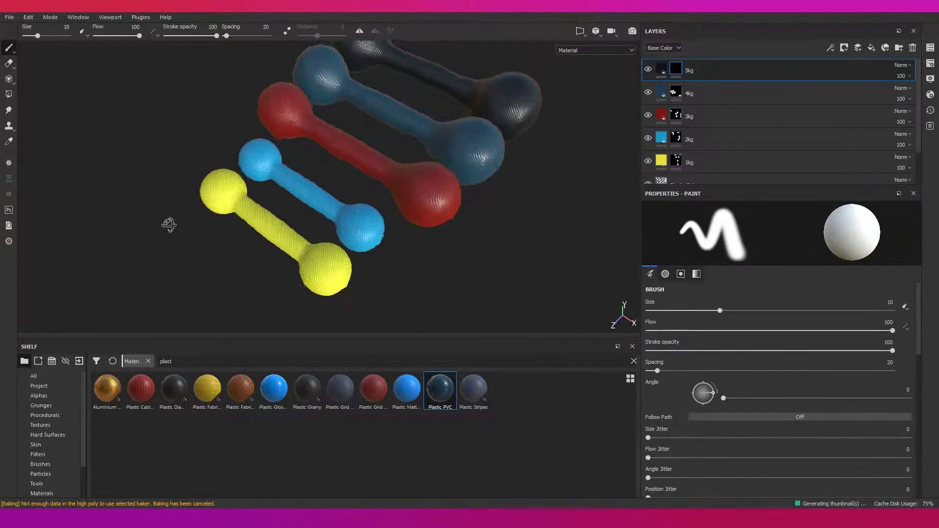
left_click_drag(474, 388, 739, 165)
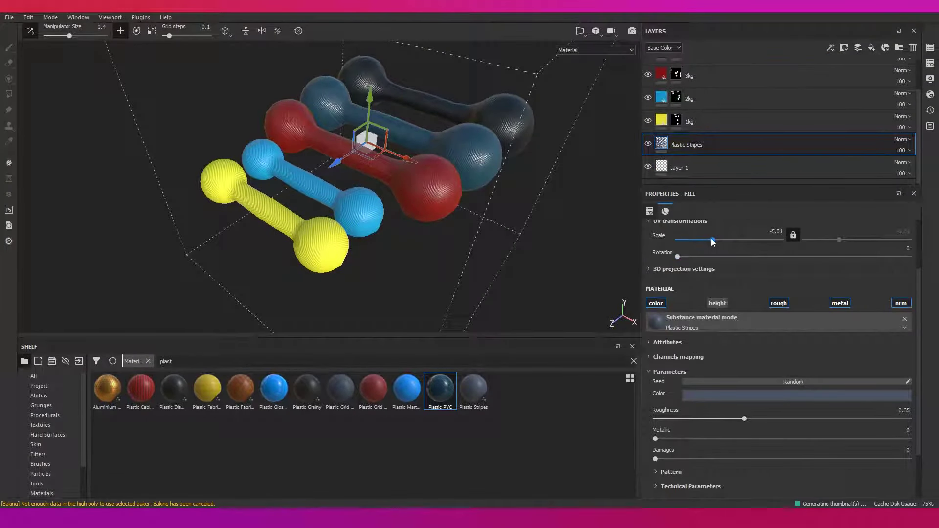
mouse_move(711, 238)
left_mouse_down()
mouse_move(700, 239)
mouse_move(736, 241)
left_mouse_up()
scroll(503, 241, "up", 5)
scroll(556, 235, "down", 3)
scroll(555, 236, "down", 5)
left_click_drag(462, 256, 533, 199, "alt")
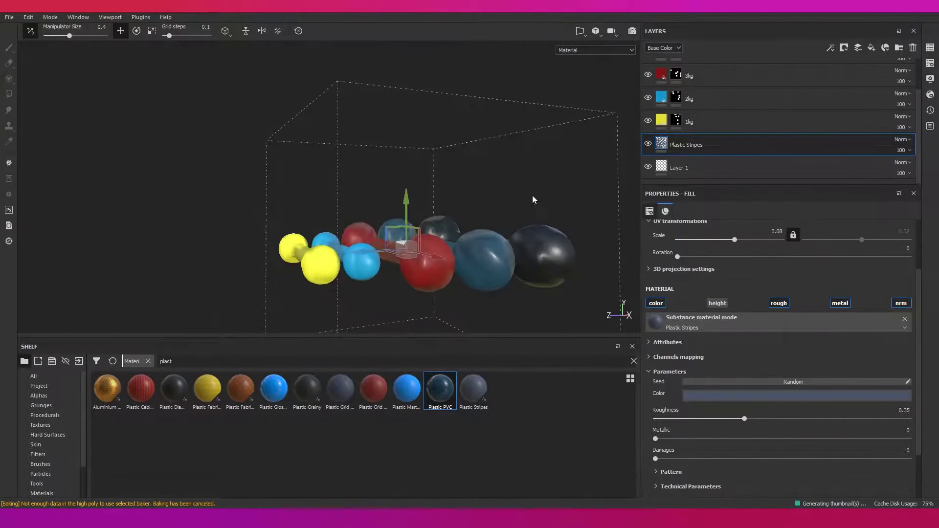
left_click_drag(735, 240, 753, 243)
left_click_drag(489, 235, 587, 185, "alt")
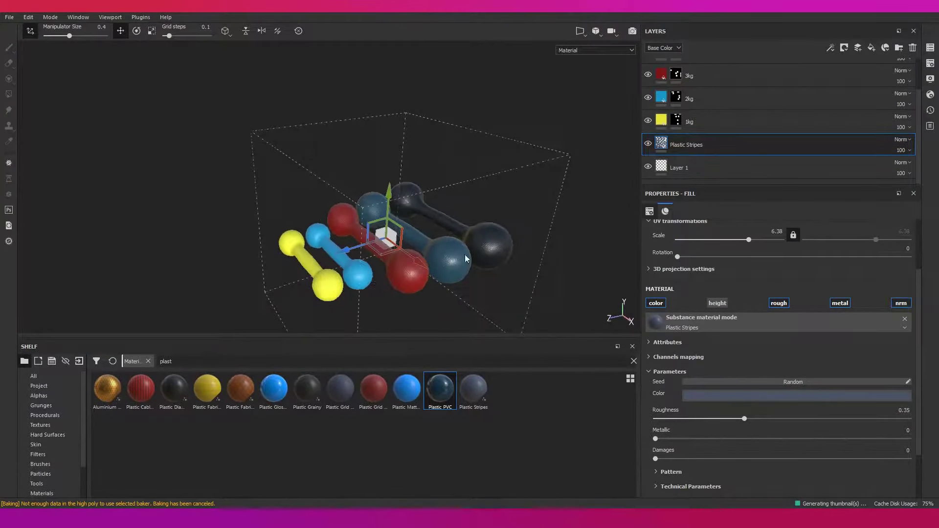
- Turn the 1kg dumbbell lime green and the 2kg dumbbell orange
left_click(706, 121)
left_click(777, 353)
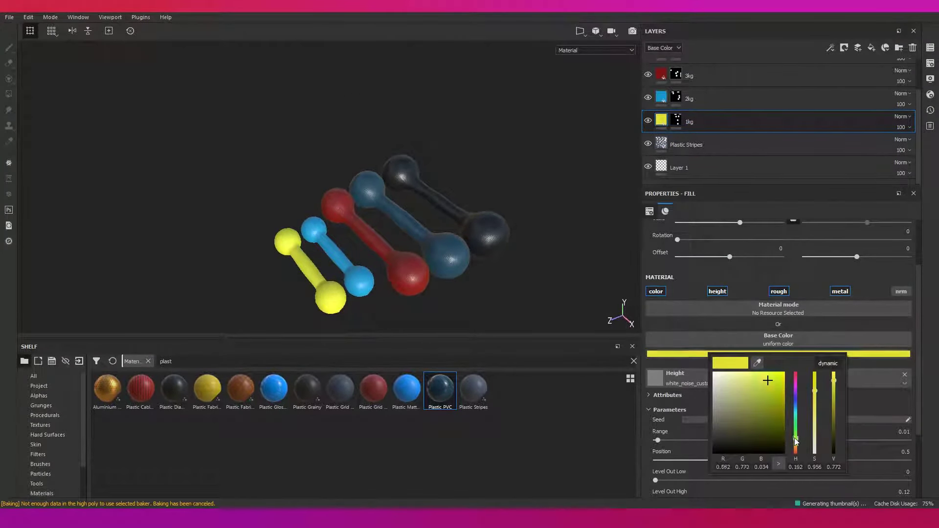
left_click(706, 99)
left_click(777, 354)
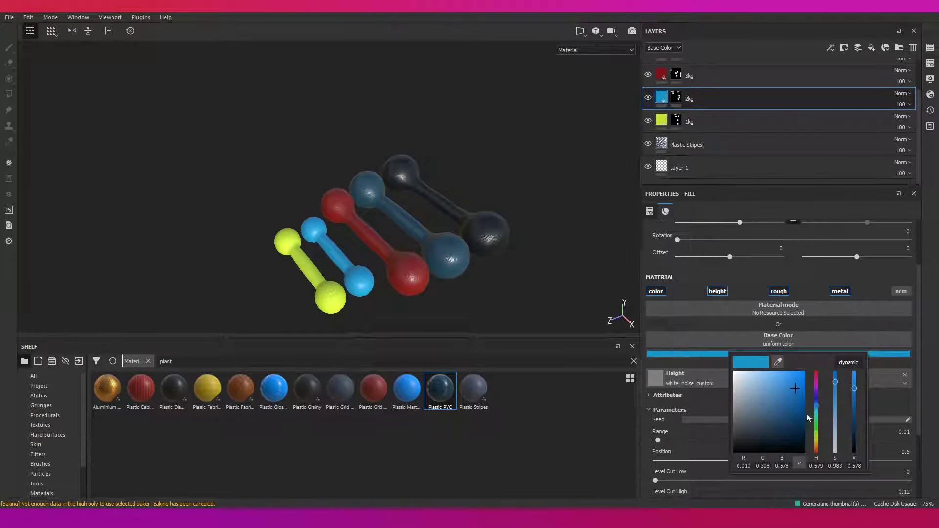
left_click(816, 437)
left_click_drag(819, 436, 821, 450)
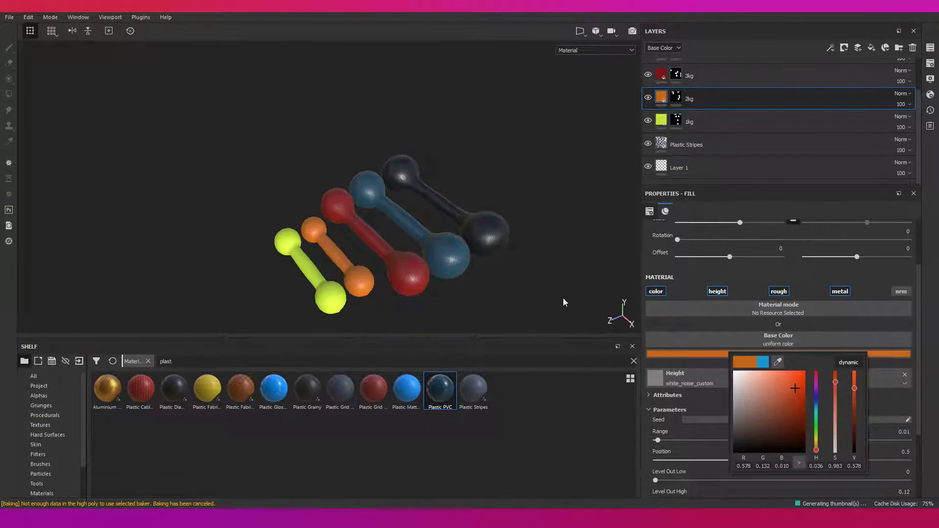
mouse_move(562, 299)
left_mouse_down("alt")
mouse_move(463, 270)
mouse_move(300, 268)
mouse_move(517, 248)
mouse_move(535, 210)
mouse_move(509, 256)
mouse_move(479, 266)
mouse_move(291, 198)
mouse_move(442, 227)
mouse_move(470, 209)
mouse_move(443, 210)
left_mouse_up("alt")
- Check the 3kg layer's red base colour and reselect the Plastic Stripes layer
left_click(664, 73)
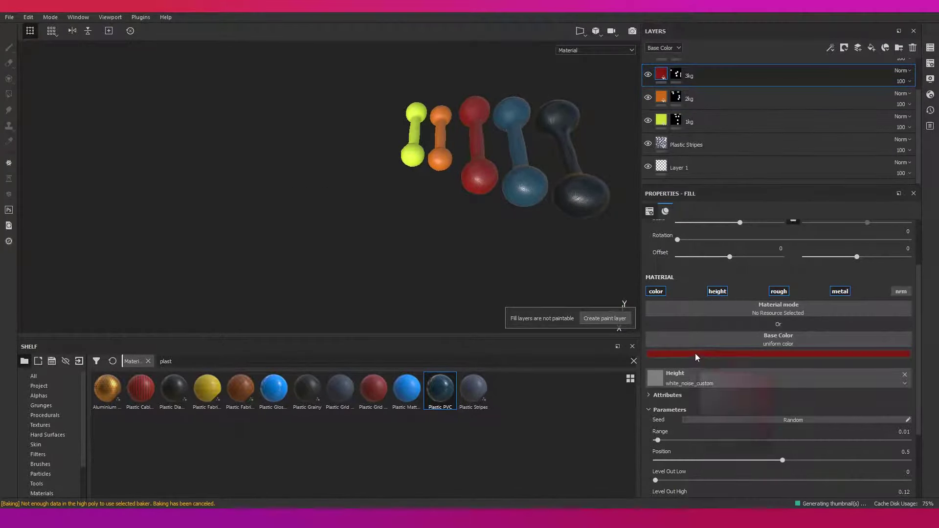
left_click(694, 353)
mouse_move(538, 283)
left_mouse_down("alt")
mouse_move(463, 258)
mouse_move(495, 253)
left_mouse_up("alt")
scroll(489, 257, "up", 3)
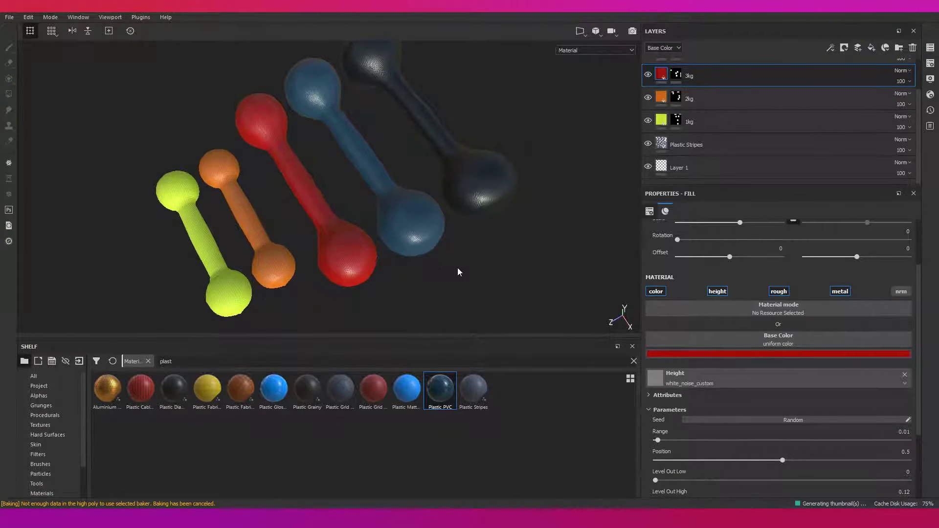
left_click(738, 149)
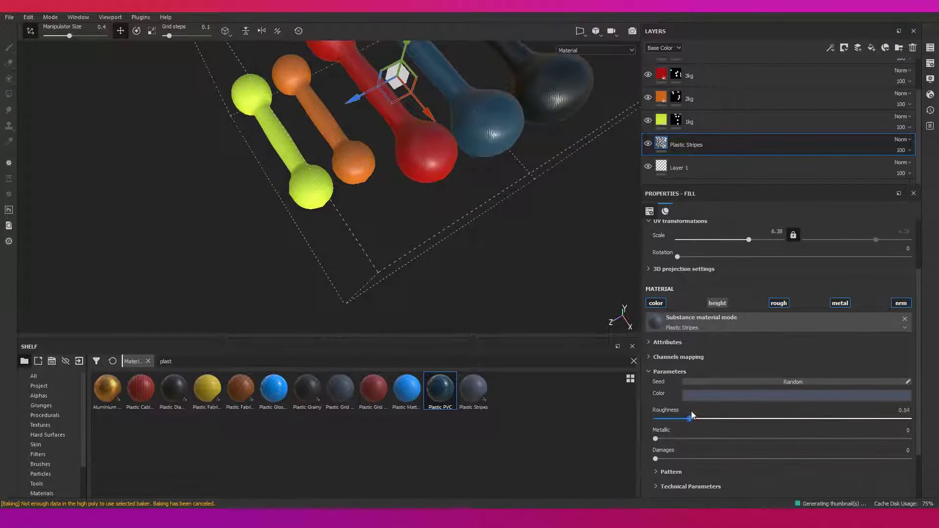
- Give Plastic Stripes roughness 0.73, damages 0.69, pattern tile 16, distortion 0.83, normal intensity 0.11
left_click_drag(797, 453, 830, 458)
scroll(782, 440, "down", 2)
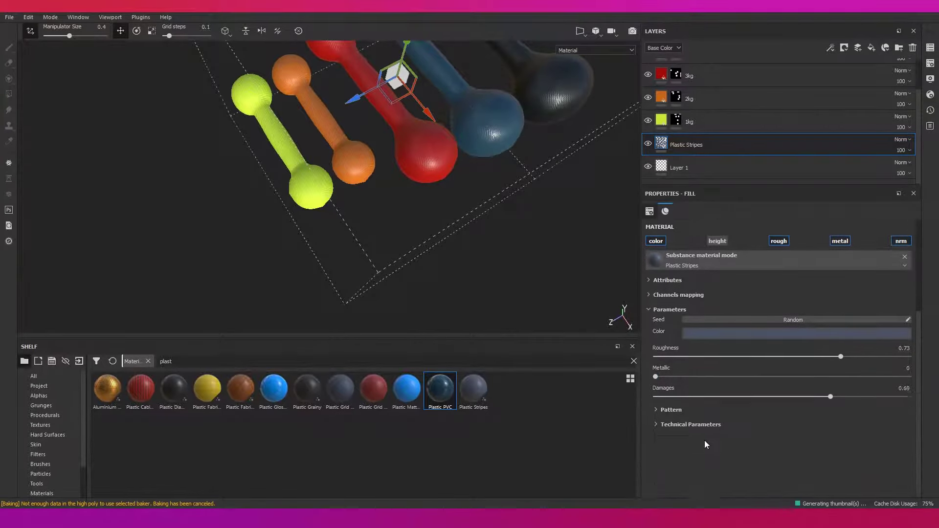
left_click(671, 410)
left_click_drag(714, 429, 863, 424)
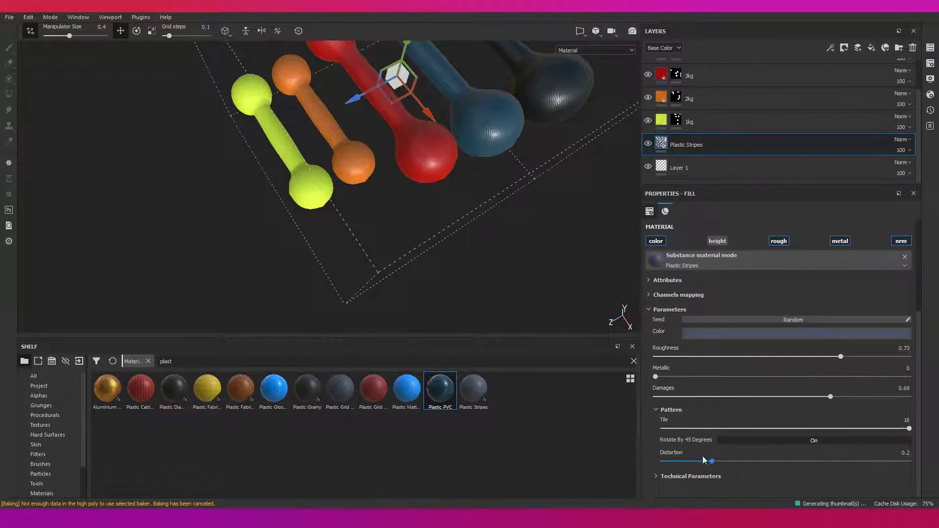
scroll(693, 471, "down", 1)
left_click(712, 484)
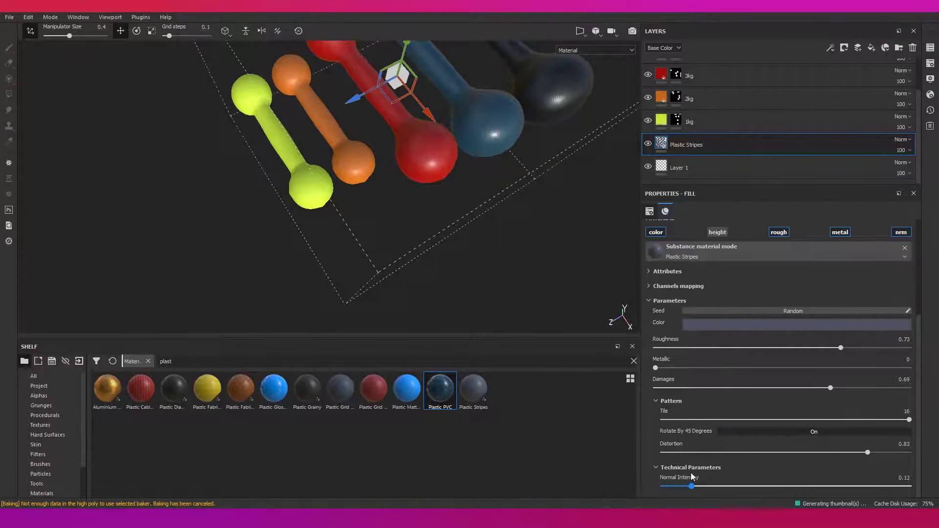
left_click_drag(423, 268, 430, 198, "alt")
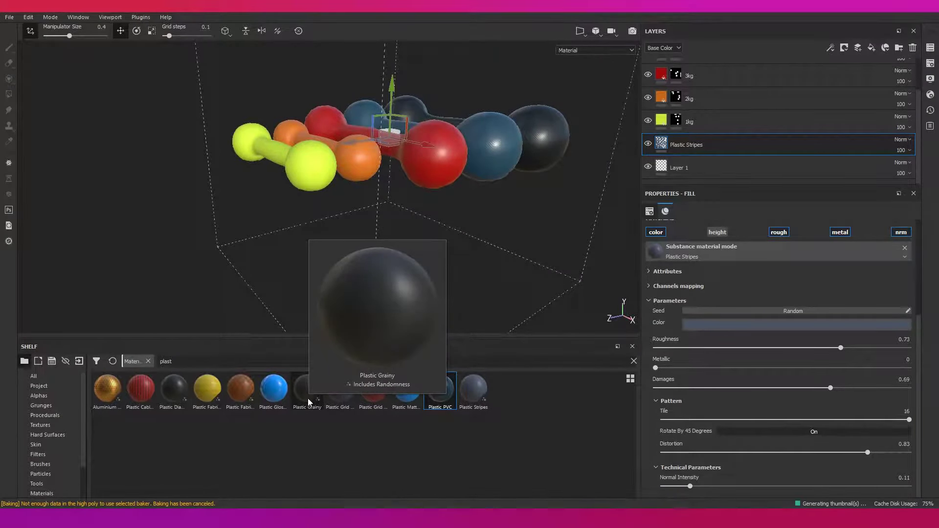
mouse_move(406, 389)
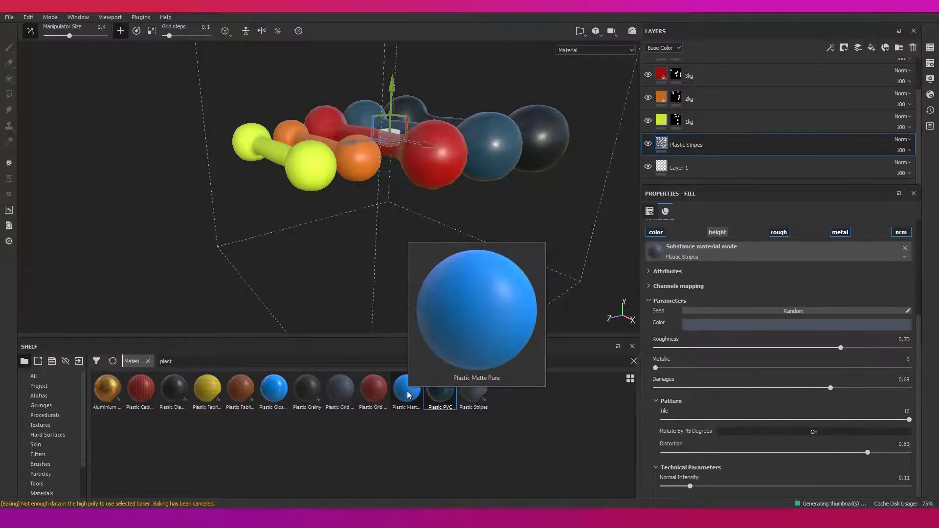
- Place Iron Shiny at the top of the layer stack with its colour channel disabled
left_click(634, 361)
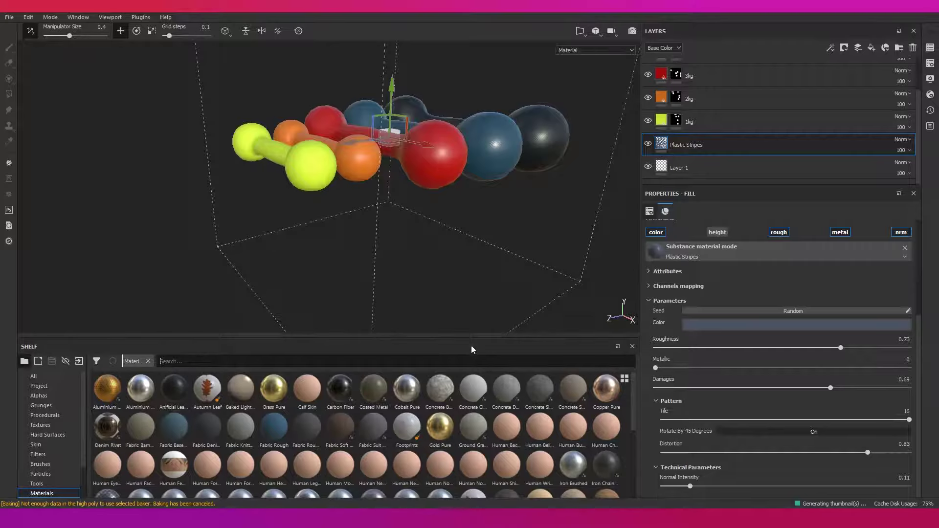
scroll(520, 392, "down", 2)
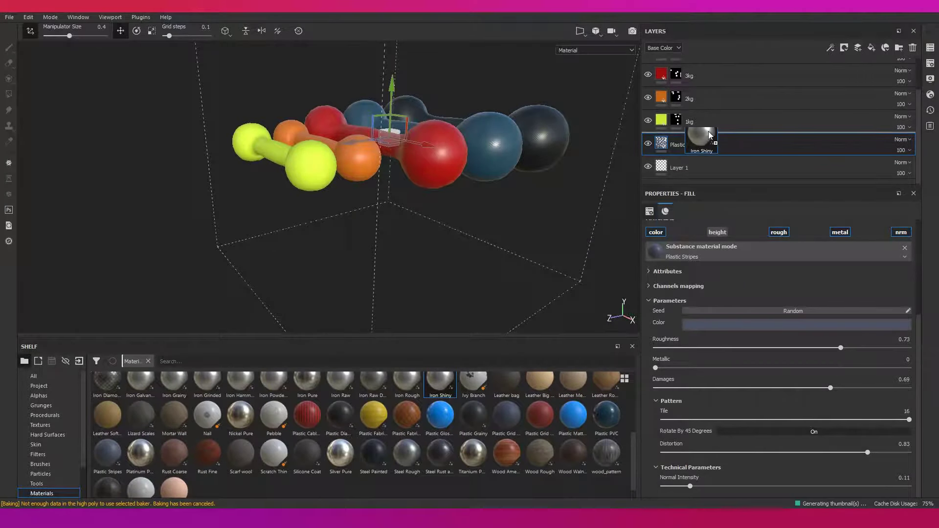
mouse_move(447, 379)
left_mouse_down()
mouse_move(697, 139)
mouse_move(705, 67)
mouse_move(687, 63)
left_mouse_up()
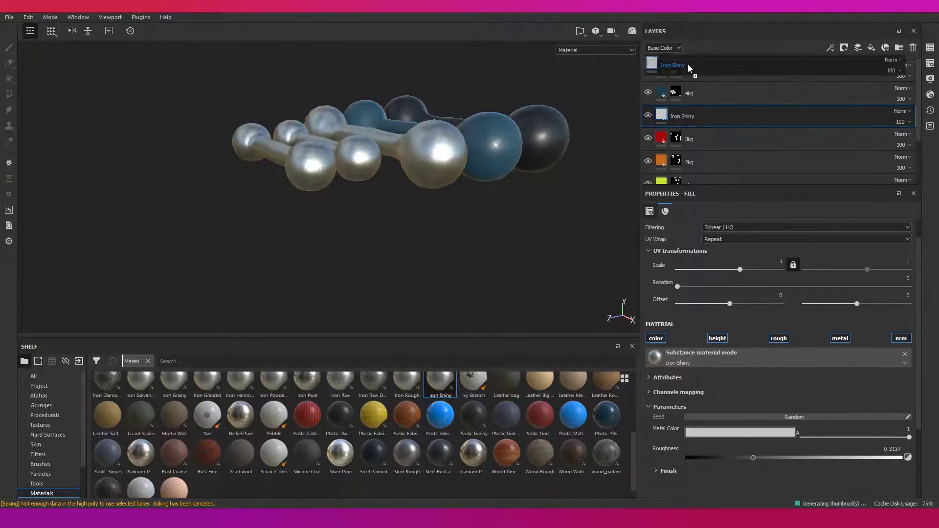
left_click(840, 339)
left_click(659, 340)
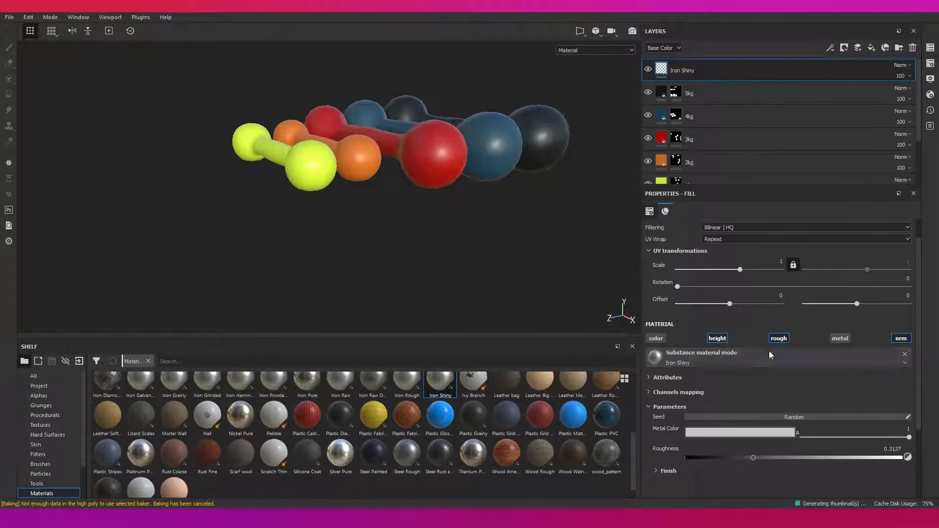
left_click_drag(524, 153, 587, 205, "alt")
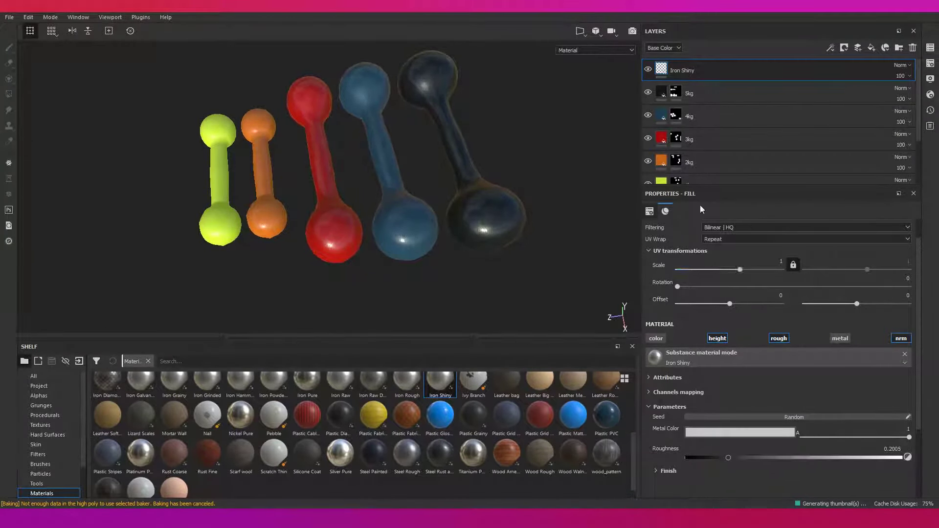
right_click(708, 72)
- Add a MatFX Water Drops filter layer above the 5kg layer
left_click(38, 454)
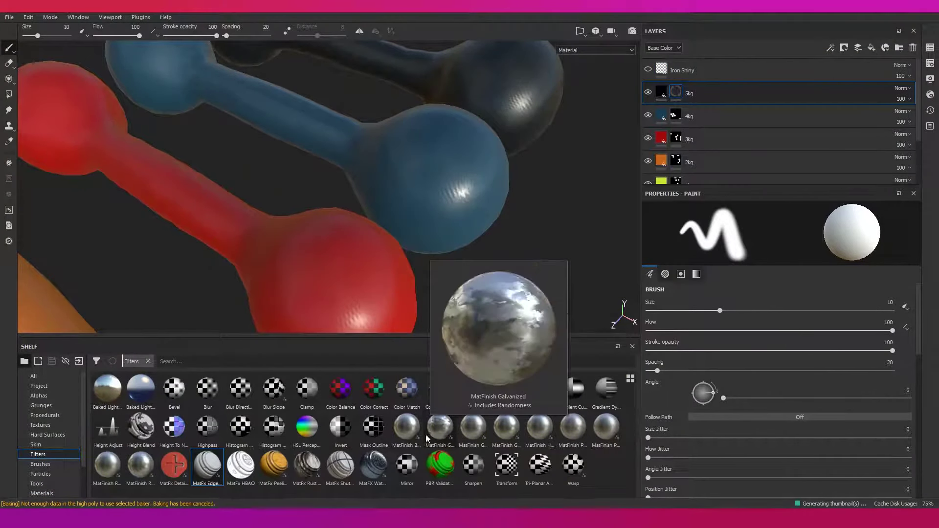
left_click_drag(373, 465, 717, 78)
left_click(719, 86)
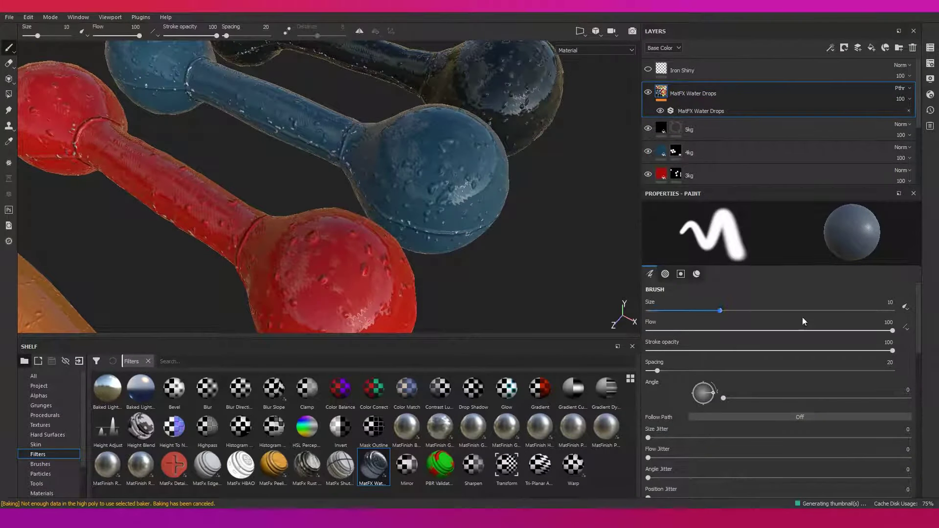
left_click(694, 111)
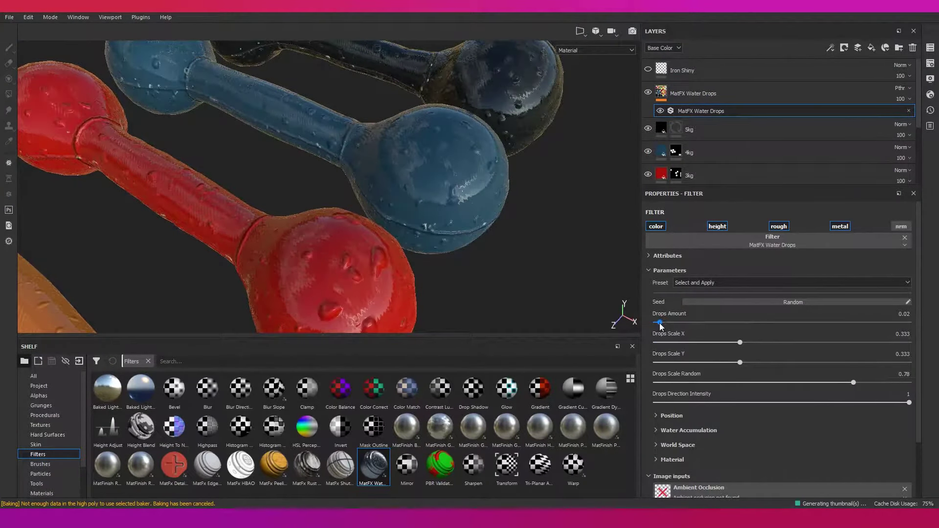
- Shrink the water drops and reduce scale random, direction intensity and water accumulation
left_click_drag(739, 343, 660, 344)
left_click_drag(731, 381, 671, 382)
left_click(701, 403)
scroll(691, 389, "down", 2)
left_click(690, 391)
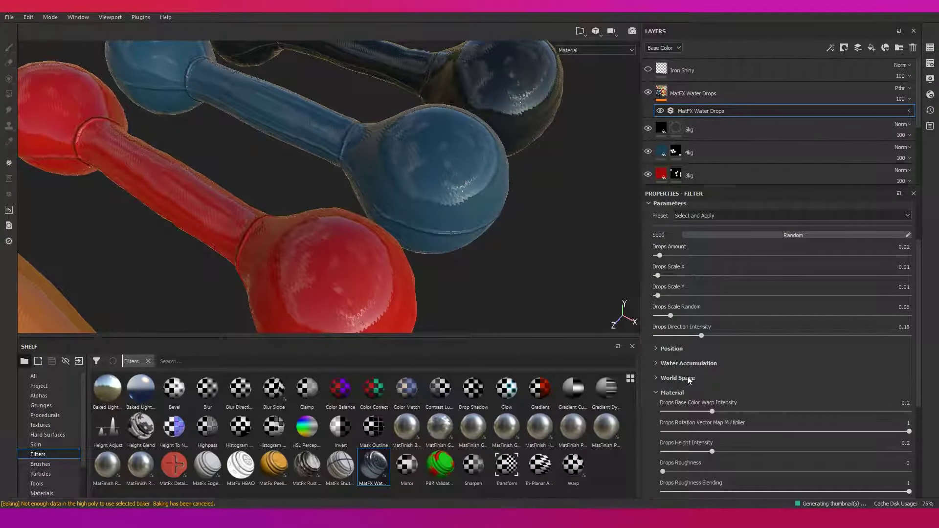
left_click(677, 364)
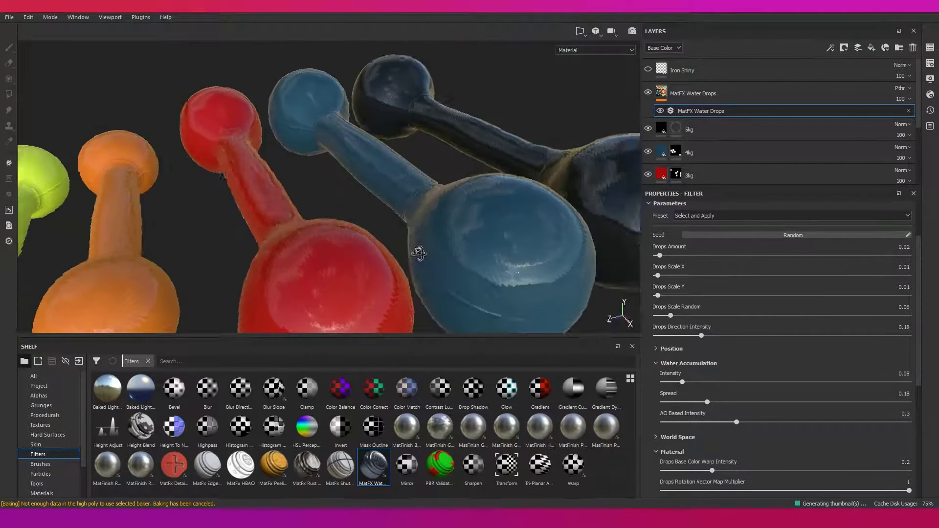
mouse_move(419, 251)
left_mouse_down("alt")
mouse_move(410, 267)
mouse_move(469, 233)
left_mouse_up("alt")
left_click(704, 66)
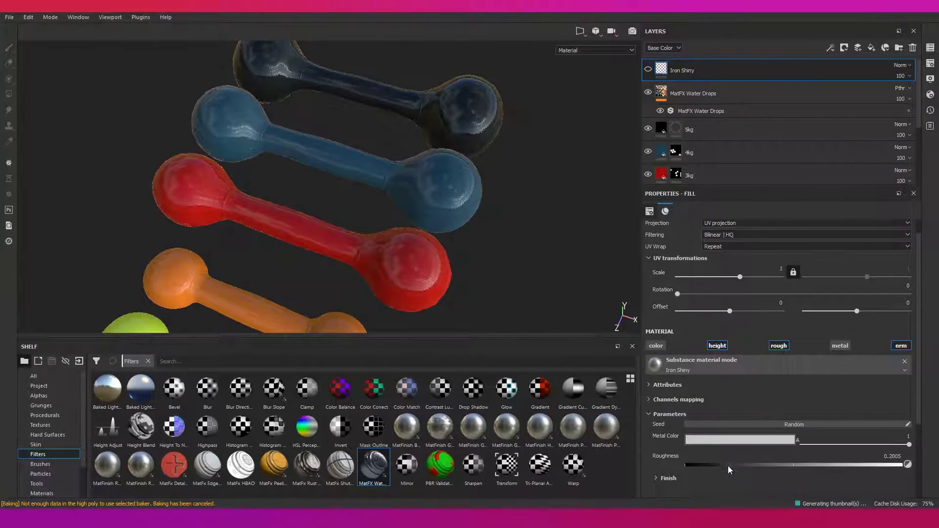
- Tune Iron Shiny's roughness to 0.295, toggling the layer's visibility to compare
left_click_drag(816, 459, 841, 463)
left_click_drag(441, 147, 392, 220, "alt")
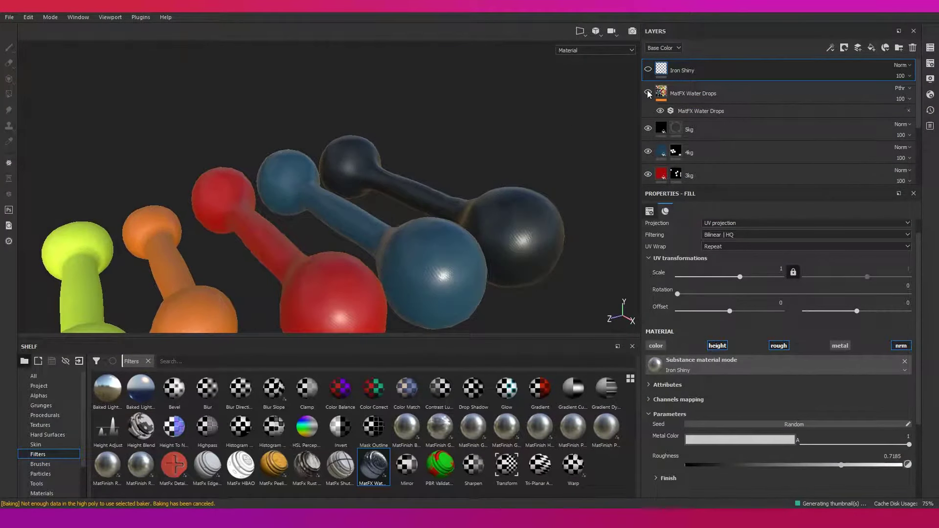
left_click(648, 70)
left_click(647, 70)
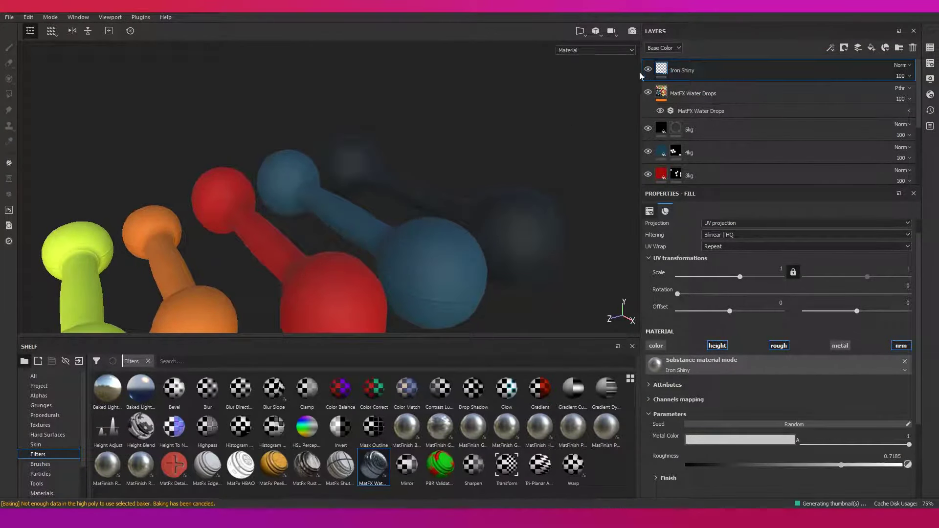
left_click(648, 70)
left_click_drag(841, 465, 748, 464)
mouse_move(489, 244)
left_mouse_down("alt")
mouse_move(550, 226)
mouse_move(433, 321)
left_mouse_up("alt")
scroll(538, 230, "down", 5)
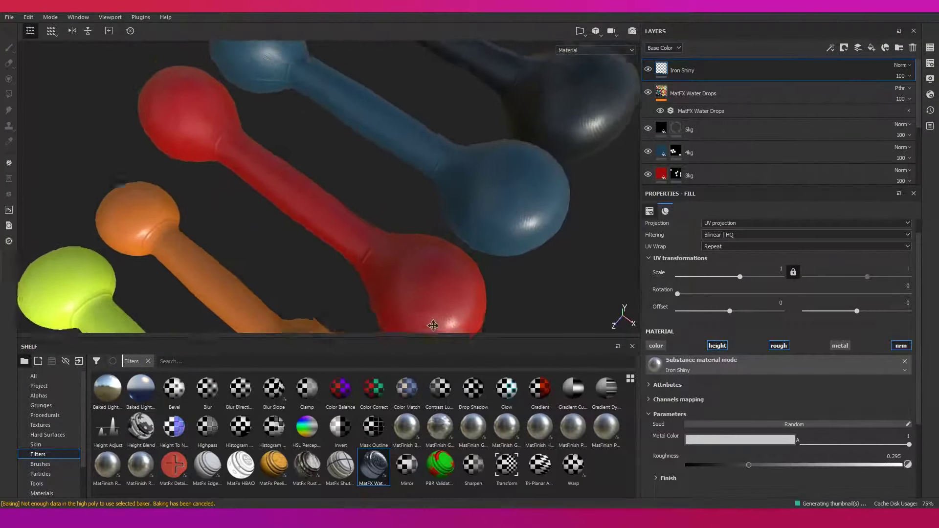
scroll(371, 277, "up", 3)
scroll(370, 277, "down", 3)
left_click_drag(371, 277, 440, 244, "alt")
- Give Iron Shiny a black-filled mask and add a mask to the Water Drops layer
right_click(709, 73)
left_click(721, 90)
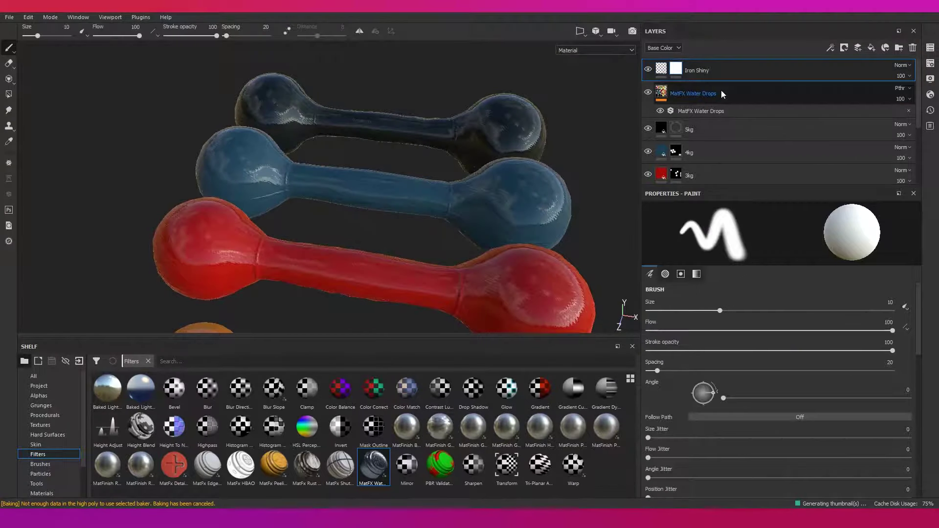
right_click(717, 72)
left_click(743, 161)
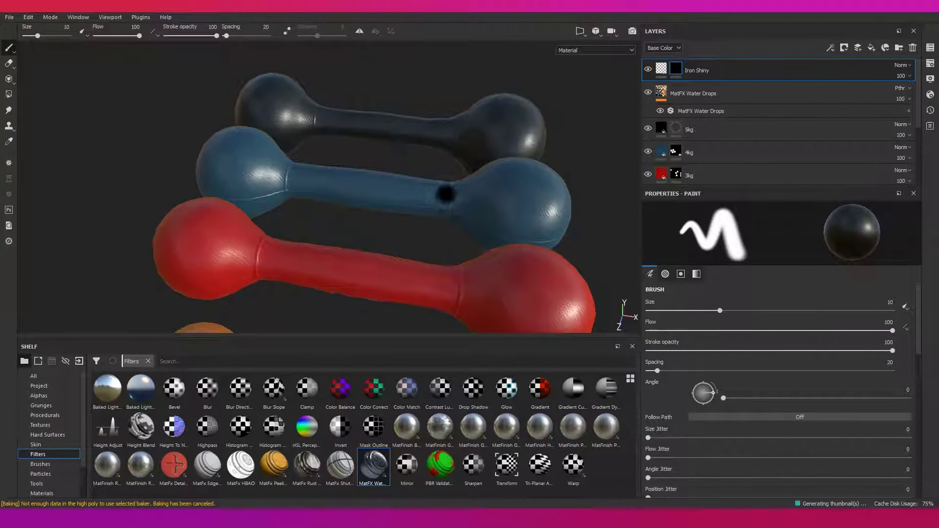
left_click(728, 92)
right_click(729, 92)
left_click(744, 96)
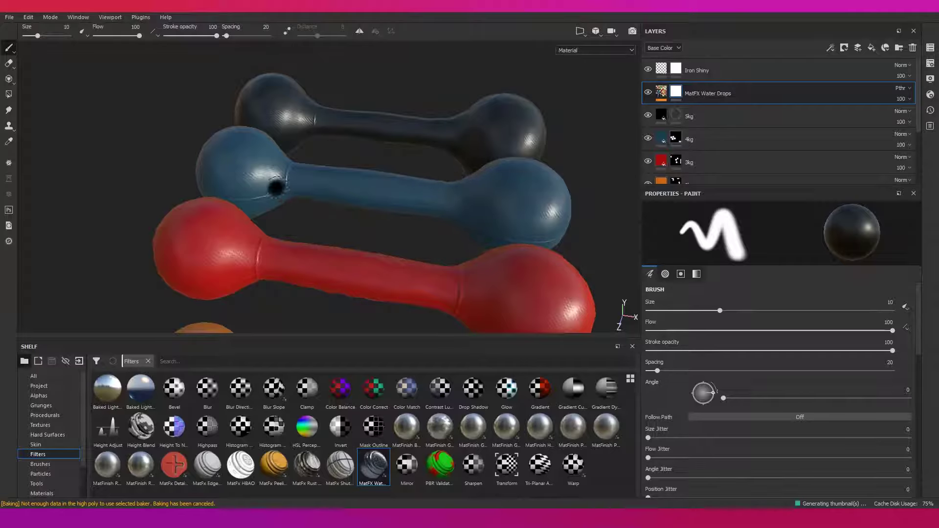
- Dab water drops onto the yellow and orange dumbbells, then view the blue, red and black dumbbells
left_click_drag(323, 218, 276, 149, "alt")
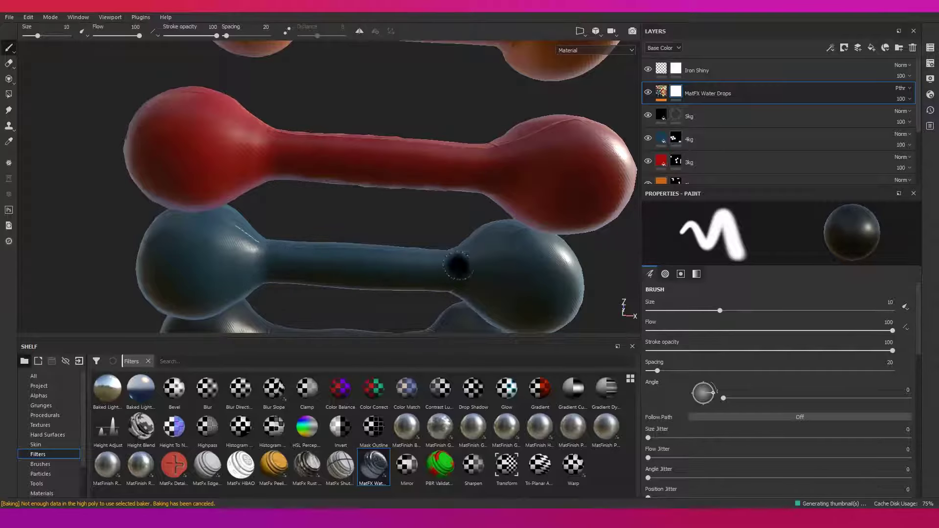
left_click_drag(465, 265, 468, 325, "alt")
left_click_drag(482, 264, 464, 247, "alt")
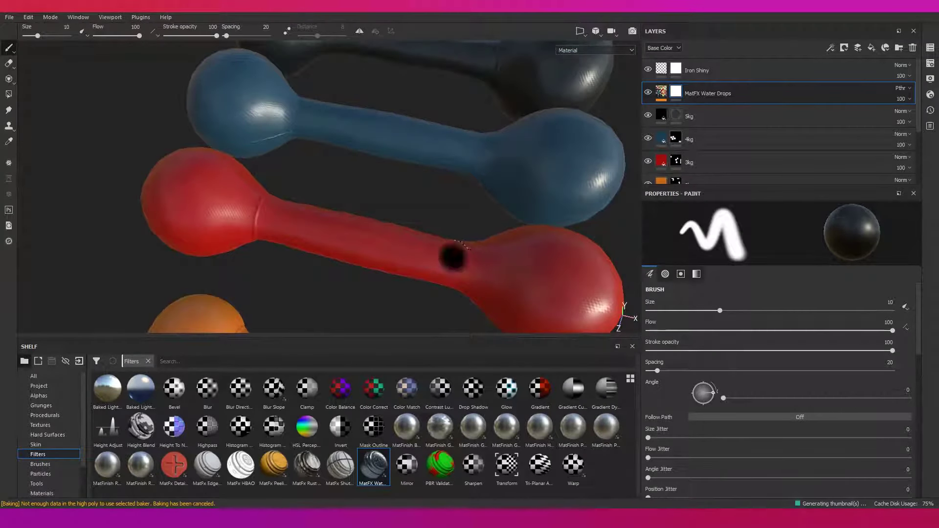
middle_click_drag(250, 227, 514, 225, "alt")
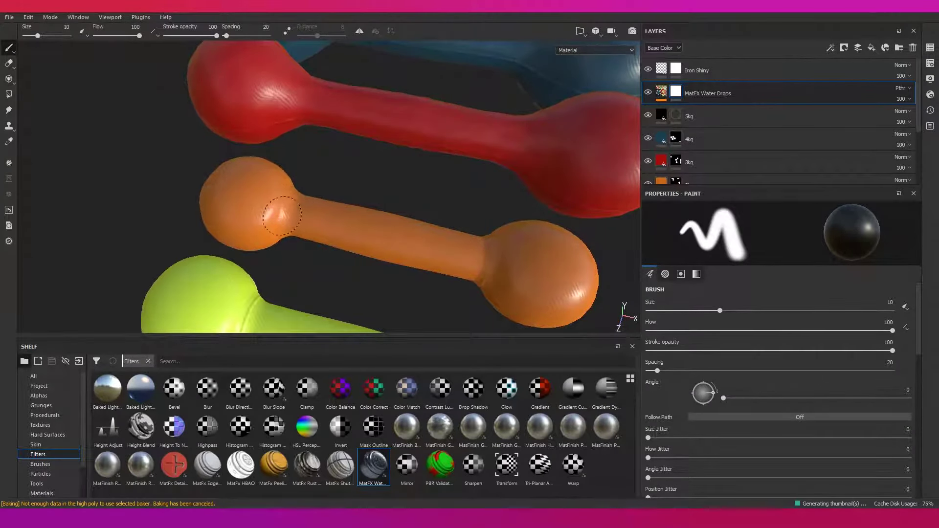
middle_click_drag(282, 216, 514, 125, "alt")
left_click(305, 155)
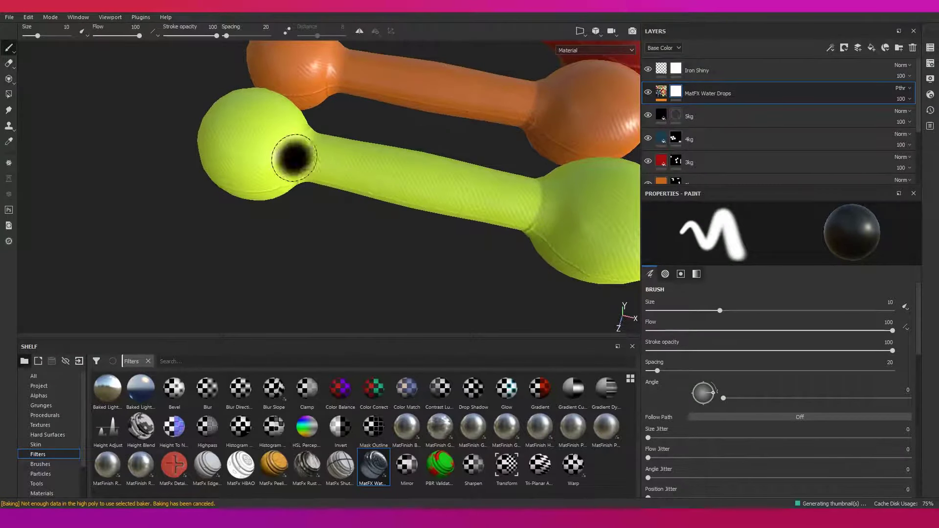
middle_click_drag(294, 157, 294, 294, "alt")
left_click_drag(294, 293, 303, 162, "alt")
middle_click_drag(303, 162, 314, 130, "alt")
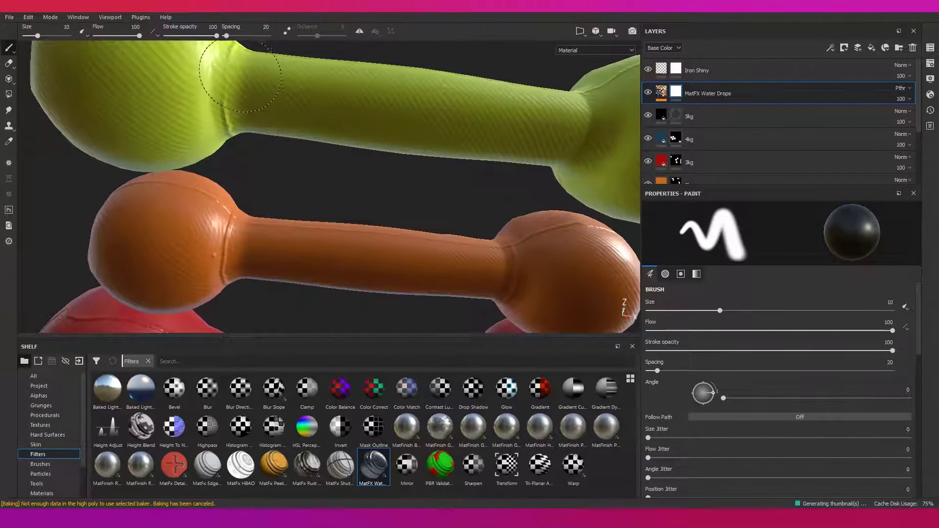
left_click(228, 233)
mouse_move(518, 266)
middle_mouse_down("alt")
mouse_move(555, 102)
mouse_move(526, 159)
mouse_move(309, 116)
middle_mouse_up("alt")
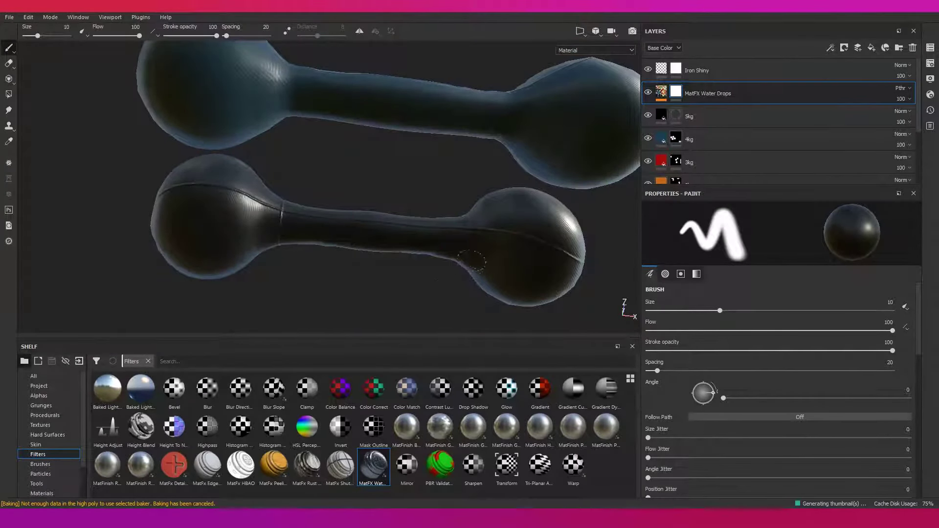
mouse_move(283, 226)
middle_mouse_down("alt")
mouse_move(446, 192)
mouse_move(266, 163)
mouse_move(310, 241)
mouse_move(436, 166)
mouse_move(439, 90)
mouse_move(249, 130)
middle_mouse_up("alt")
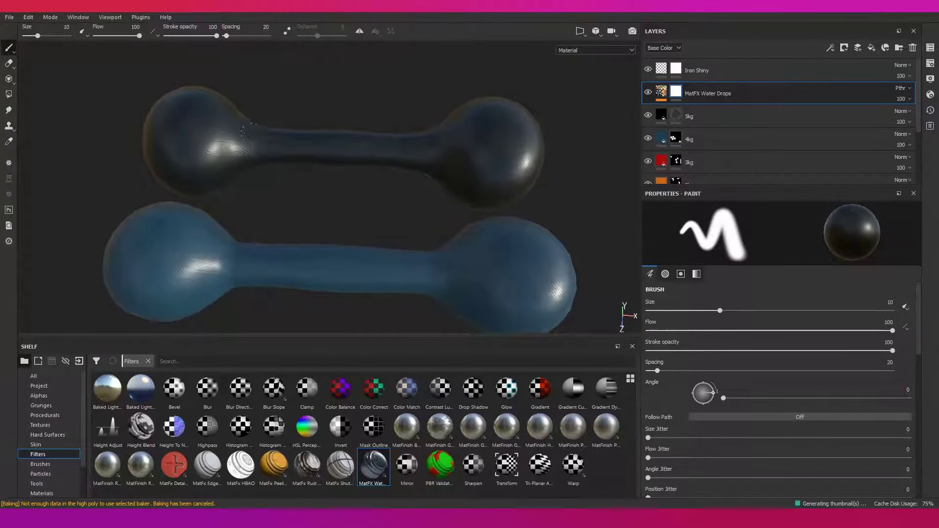
mouse_move(435, 116)
middle_mouse_down("alt")
mouse_move(285, 68)
mouse_move(352, 127)
mouse_move(561, 211)
mouse_move(537, 167)
mouse_move(585, 99)
mouse_move(480, 136)
mouse_move(538, 147)
middle_mouse_up("alt")
- Select the 4kg dumbbell's fill layer and inspect its base colour
left_click(709, 140)
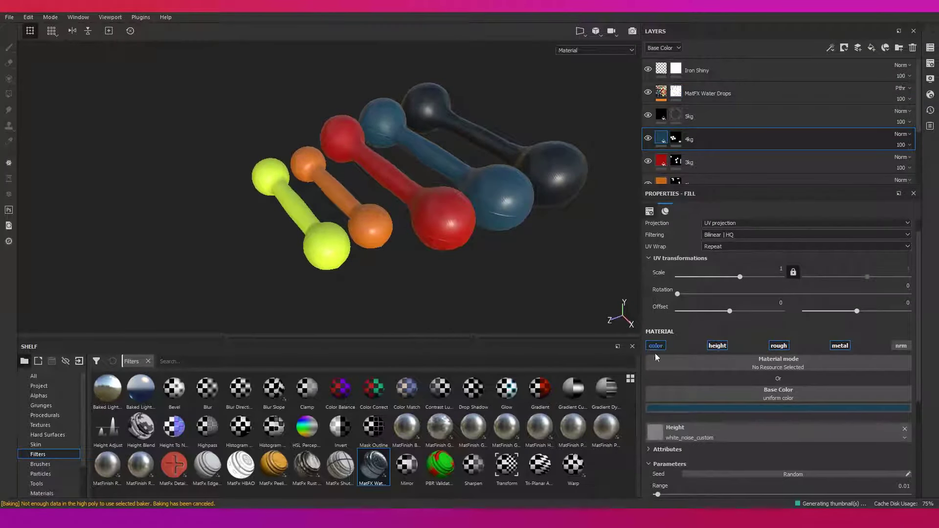
left_click(655, 354)
mouse_move(538, 294)
left_mouse_down("alt")
mouse_move(516, 279)
mouse_move(426, 272)
mouse_move(435, 165)
left_mouse_up("alt")
scroll(734, 122, "down", 3)
- Recolour the 2kg dumbbell's base colour from orange to purple-magenta
left_click(709, 121)
left_click(709, 98)
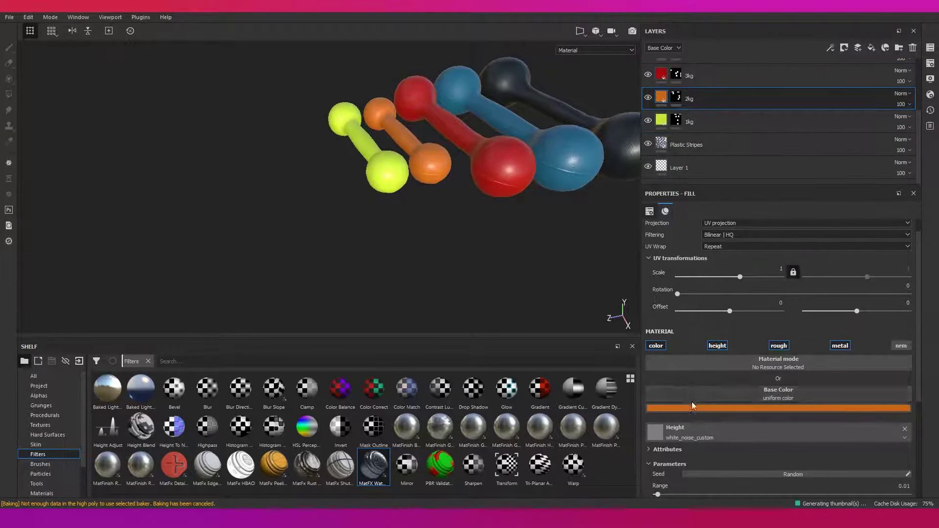
left_click(778, 408)
mouse_move(777, 348)
left_mouse_down()
mouse_move(778, 316)
mouse_move(814, 363)
mouse_move(815, 345)
left_mouse_up()
left_click_drag(776, 374, 776, 309)
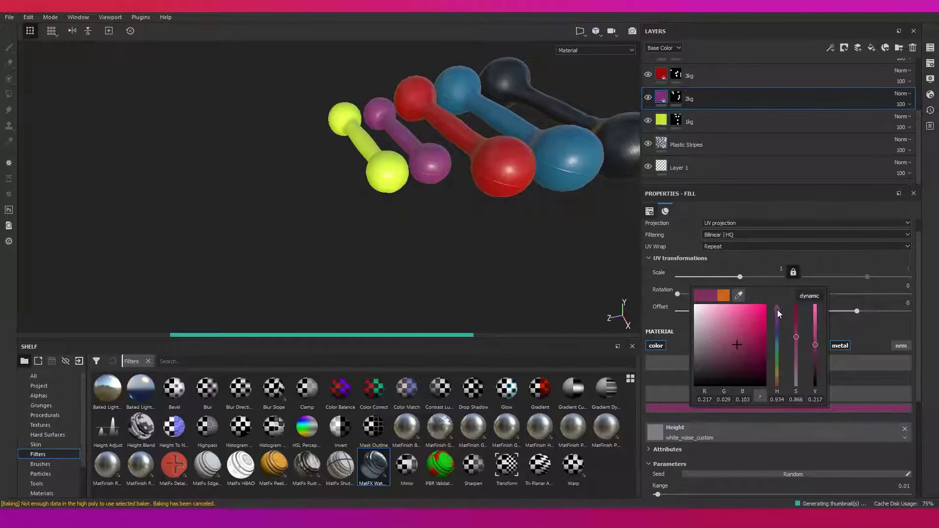
left_click(732, 312)
left_click_drag(440, 195, 573, 271, "alt")
left_click(831, 408)
mouse_move(853, 333)
left_mouse_down()
mouse_move(854, 316)
mouse_move(835, 329)
mouse_move(836, 320)
left_mouse_up()
mouse_move(562, 274)
left_mouse_down("alt")
mouse_move(478, 241)
mouse_move(555, 256)
mouse_move(356, 238)
mouse_move(476, 205)
mouse_move(497, 264)
mouse_move(410, 234)
left_mouse_up("alt")
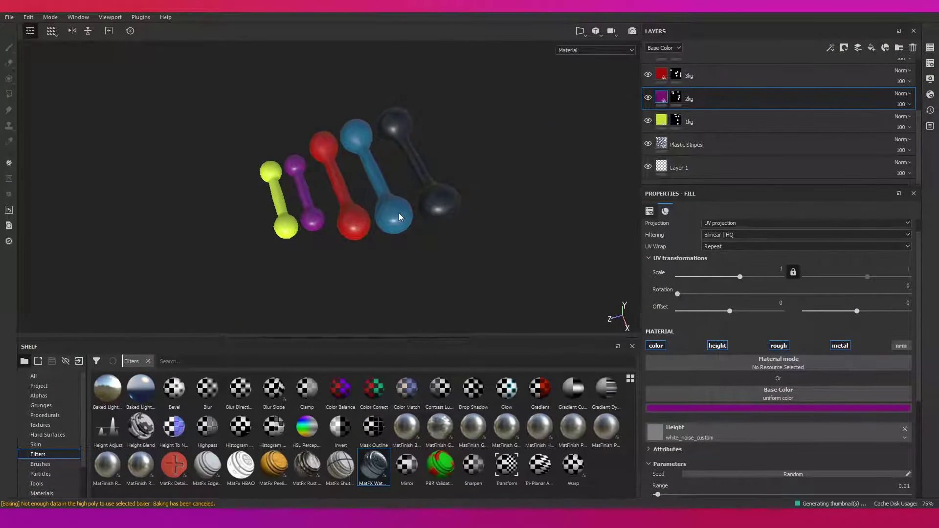
- Mute the 2kg dumbbell's purple and fine-tune its brightness
left_click(777, 408)
left_click_drag(832, 324, 838, 351)
left_click_drag(489, 255, 448, 282, "alt")
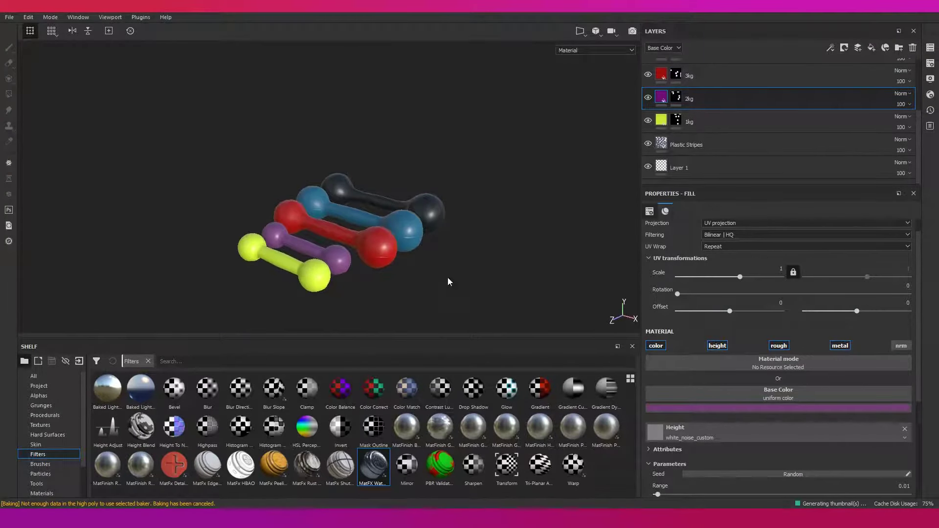
left_click(832, 408)
mouse_move(902, 341)
left_mouse_down()
mouse_move(911, 345)
mouse_move(902, 351)
left_mouse_up()
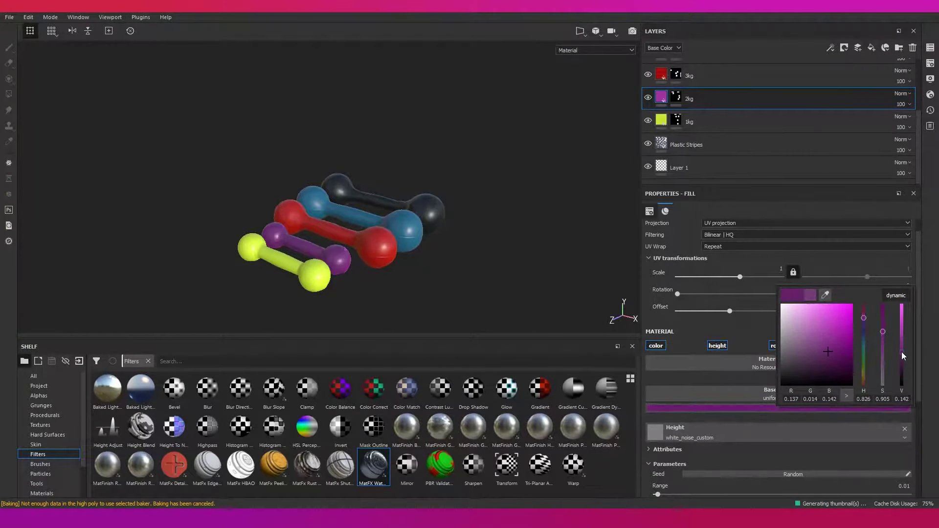
mouse_move(562, 293)
left_mouse_down("alt")
mouse_move(482, 256)
mouse_move(437, 200)
mouse_move(585, 171)
left_mouse_up("alt")
scroll(734, 122, "up", 3)
- Shift and brighten the 4kg dumbbell's blue base colour
left_click(702, 139)
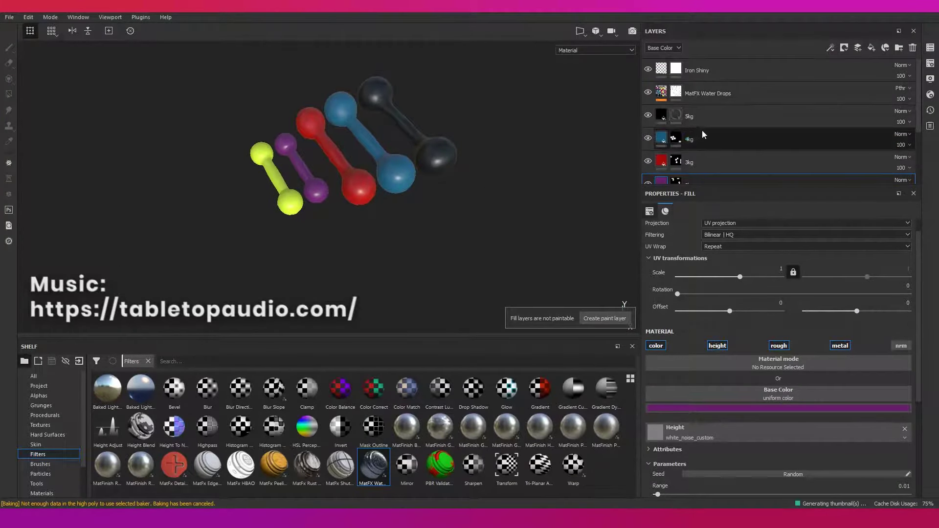
left_click(783, 409)
left_click(791, 447)
left_click_drag(791, 447, 796, 456)
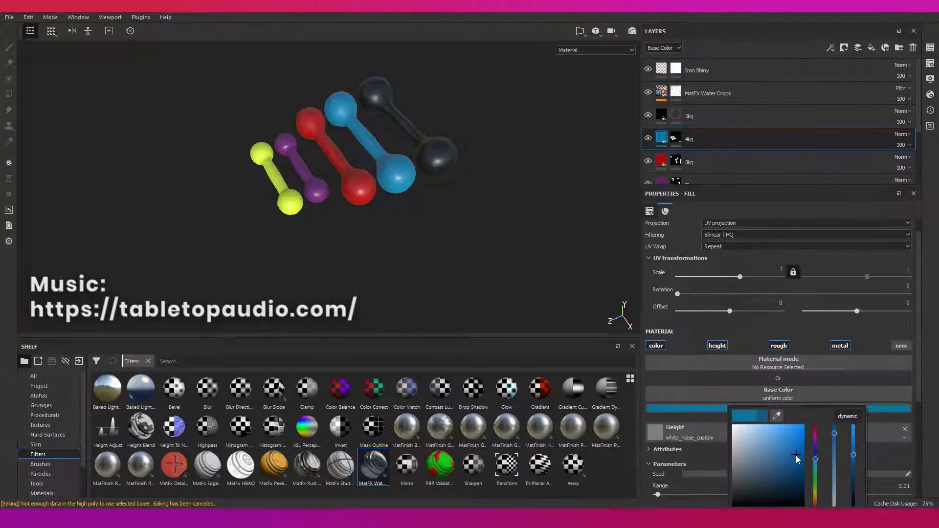
left_click_drag(854, 450, 853, 441)
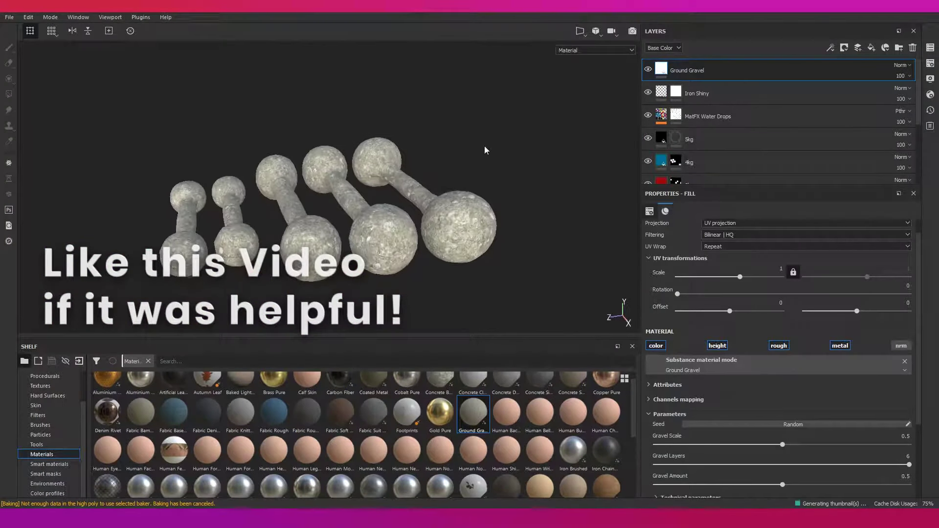
- Set Gravel Scale to 0.6, Gravel Layers to 5, Amount to 0.83, and lower Luminosity
scroll(783, 342, "down", 3)
left_click_drag(783, 339, 866, 338)
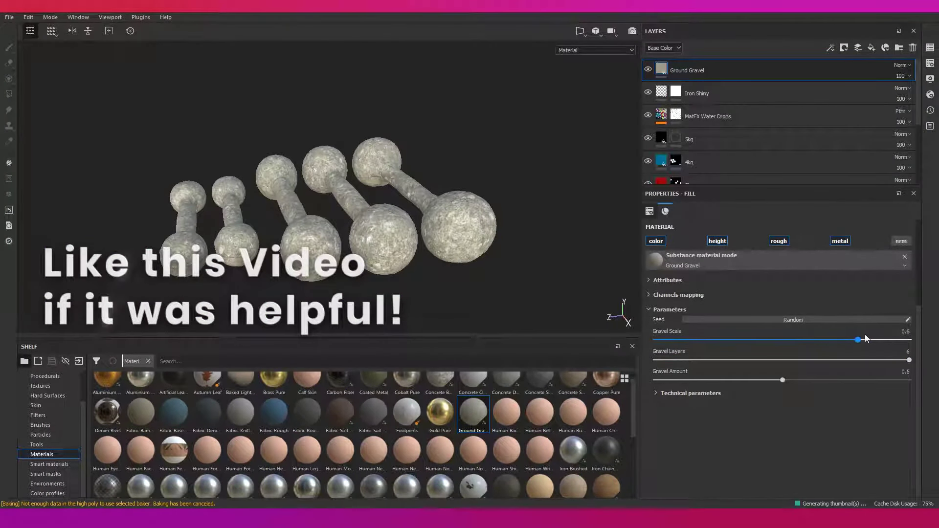
left_click_drag(908, 360, 888, 357)
left_click_drag(783, 380, 865, 380)
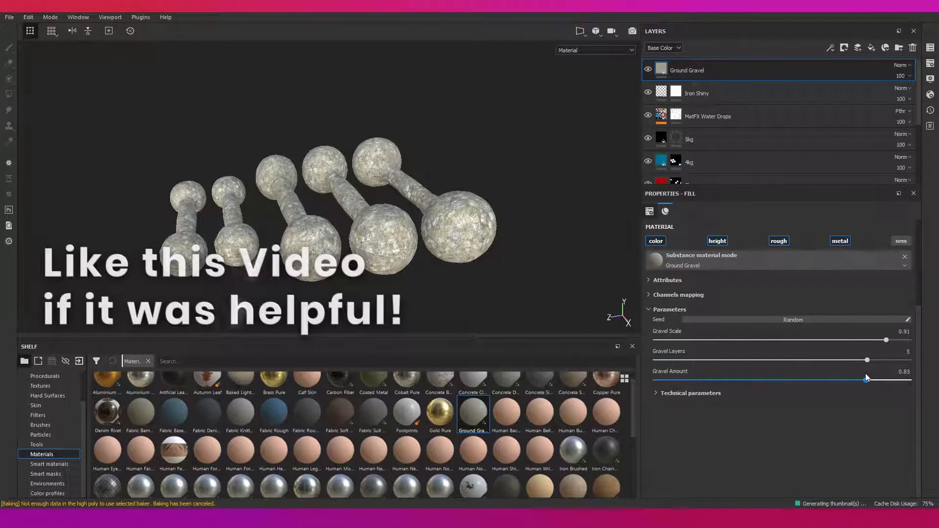
left_click(691, 393)
left_click_drag(785, 412, 683, 412)
- Try Multiply and other blends, settling on Overlay for the Ground Gravel layer
scroll(587, 320, "up", 5)
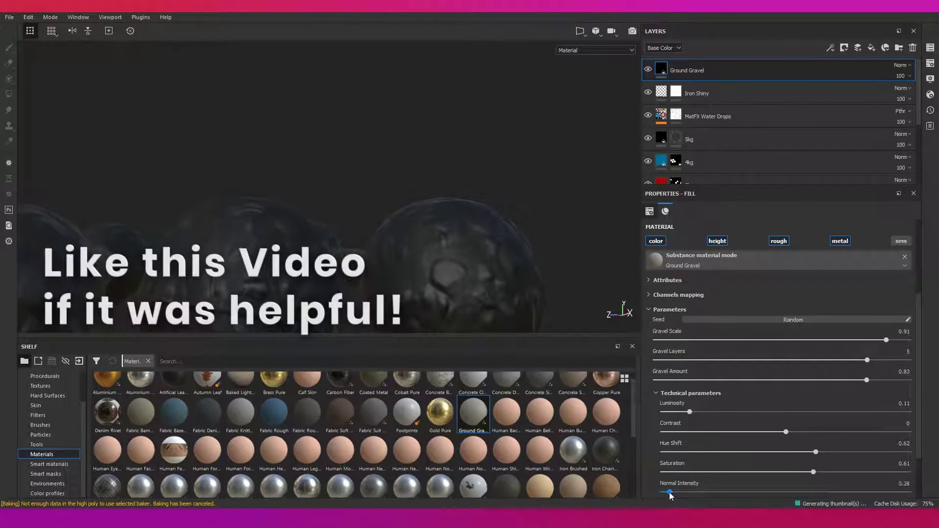
left_click(908, 65)
left_click(885, 116)
left_click(908, 65)
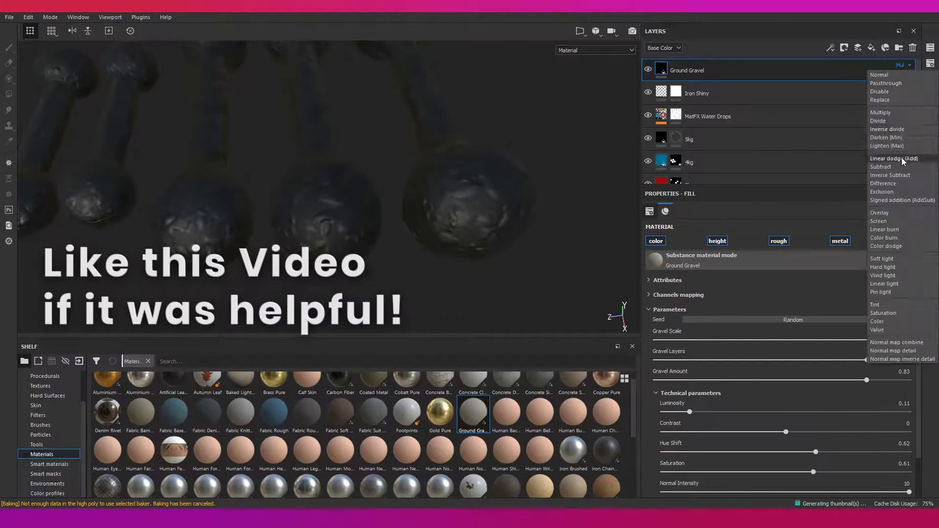
left_click(883, 121)
left_click(908, 65)
left_click(880, 112)
left_click(902, 65)
left_click(879, 213)
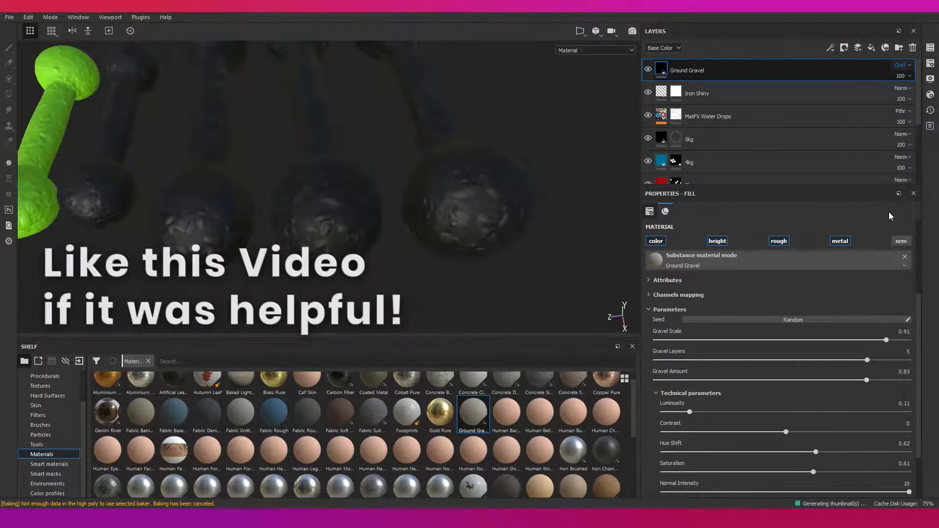
- Turn off the gravel's roughness channel, raise Luminosity to 0.72, and enable height
left_click(786, 242)
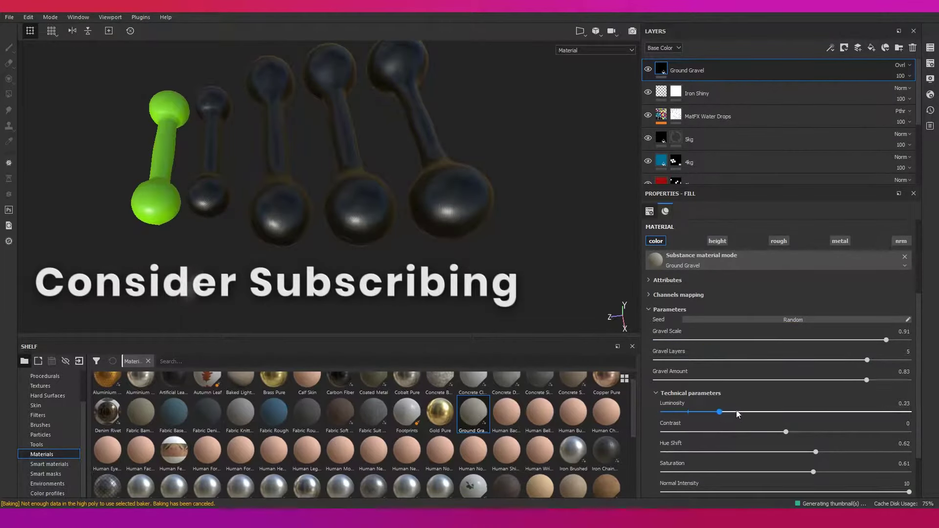
left_click_drag(736, 411, 826, 409)
scroll(356, 258, "up", 3)
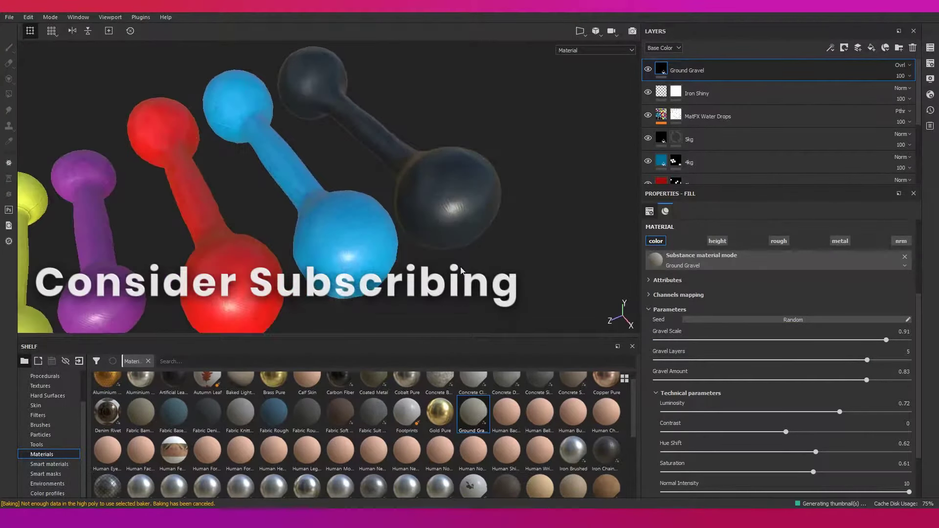
scroll(356, 258, "up", 3)
scroll(356, 257, "up", 2)
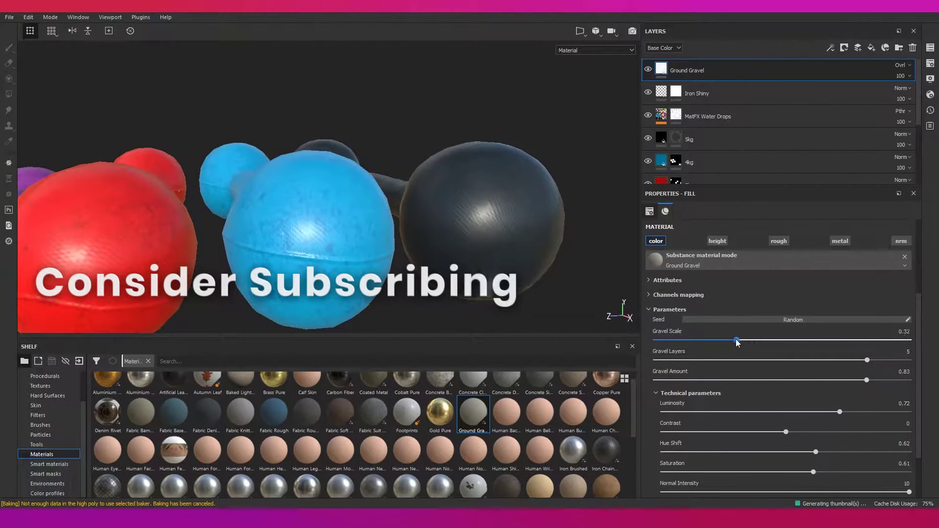
left_click(716, 241)
- Frame all the dumbbells and zoom in and out to review the gravel texture
key("f")
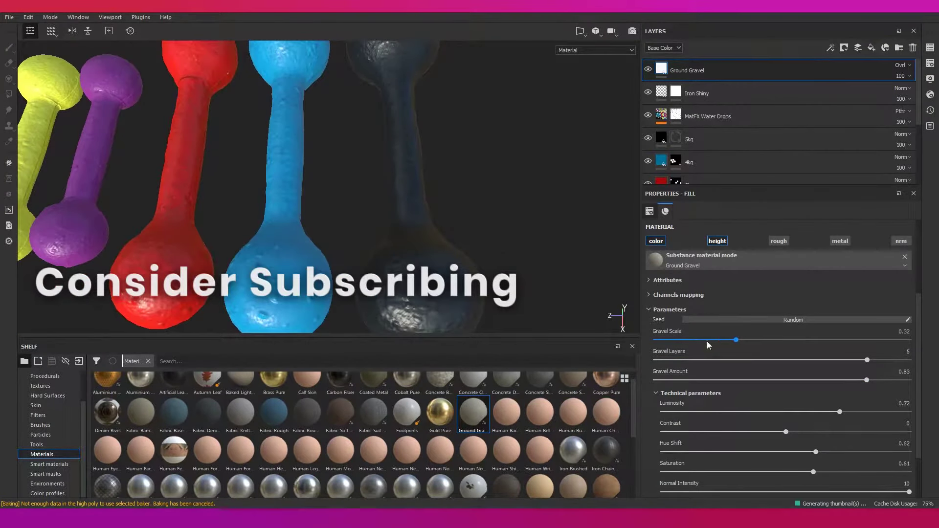
scroll(716, 415, "down", 3)
scroll(720, 353, "up", 4)
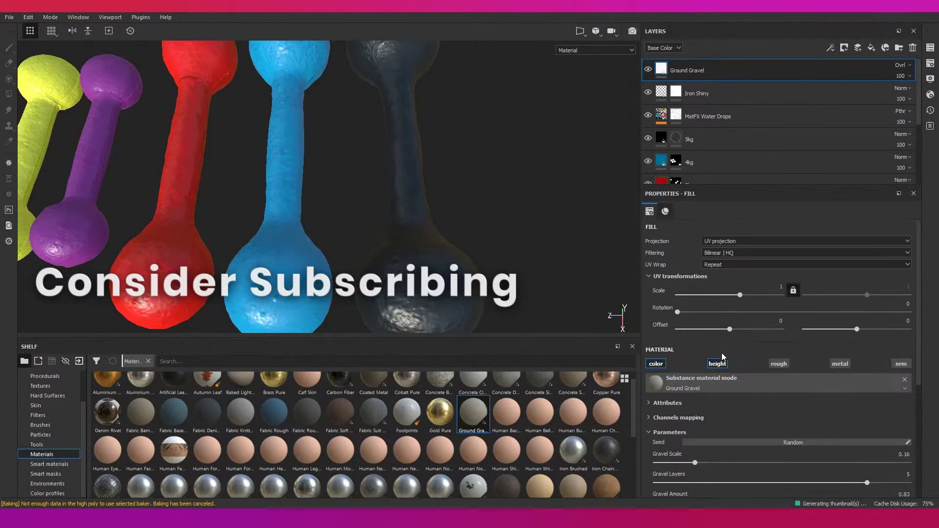
scroll(736, 338, "down", 4)
scroll(653, 423, "up", 4)
scroll(350, 258, "down", 6)
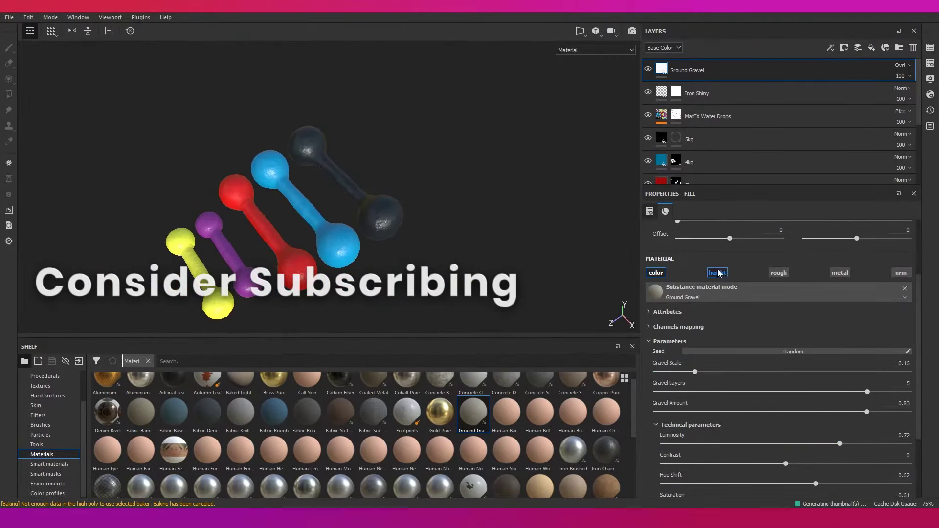